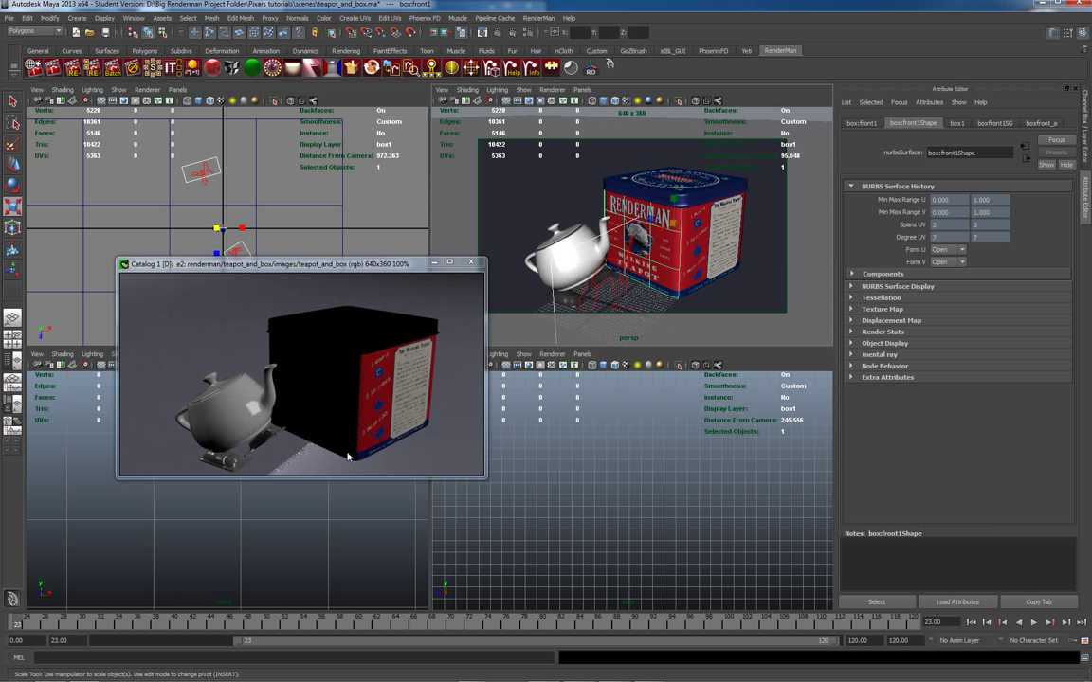
Step: Inspect the shader assigned to the tin box's side face that carries the text label
click(596, 297)
click(613, 286)
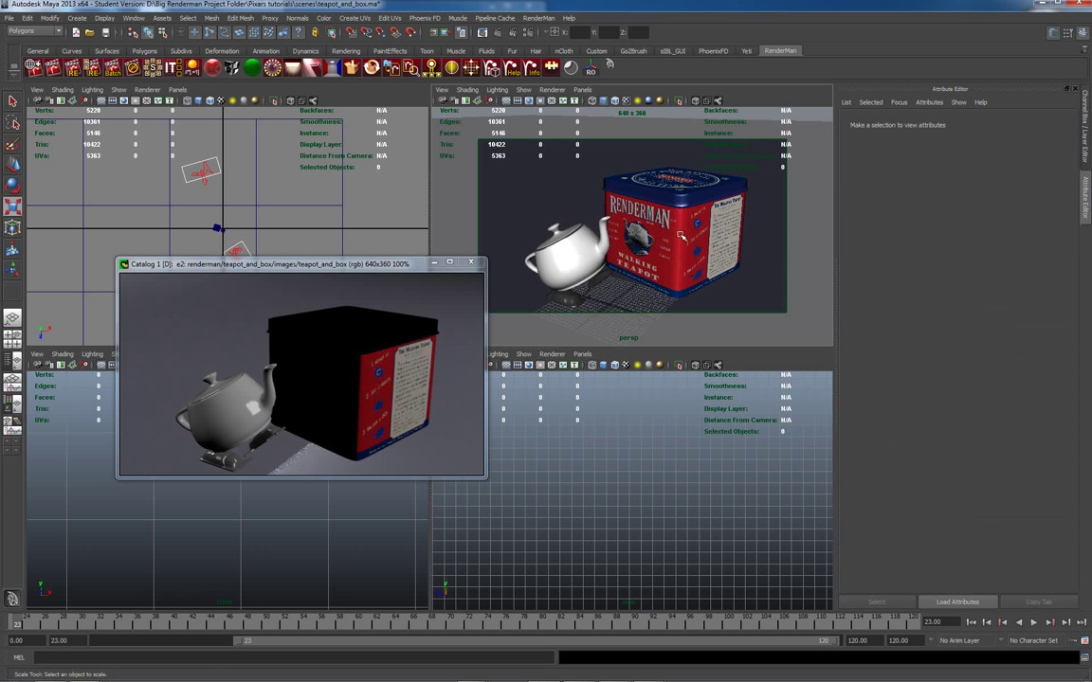
click(635, 204)
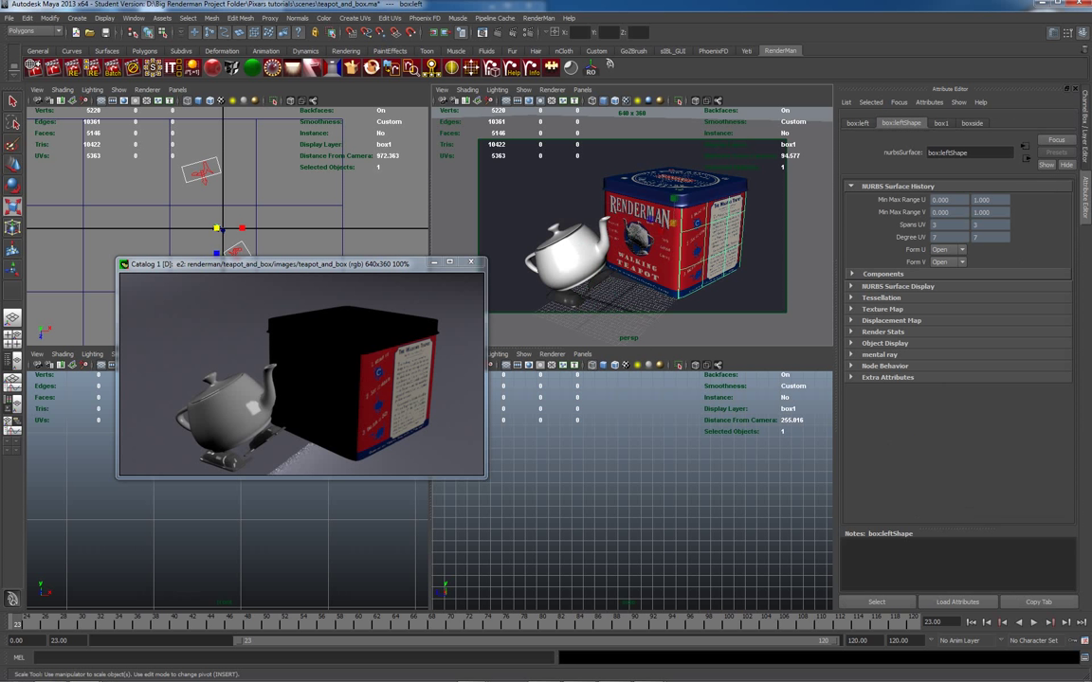
click(972, 123)
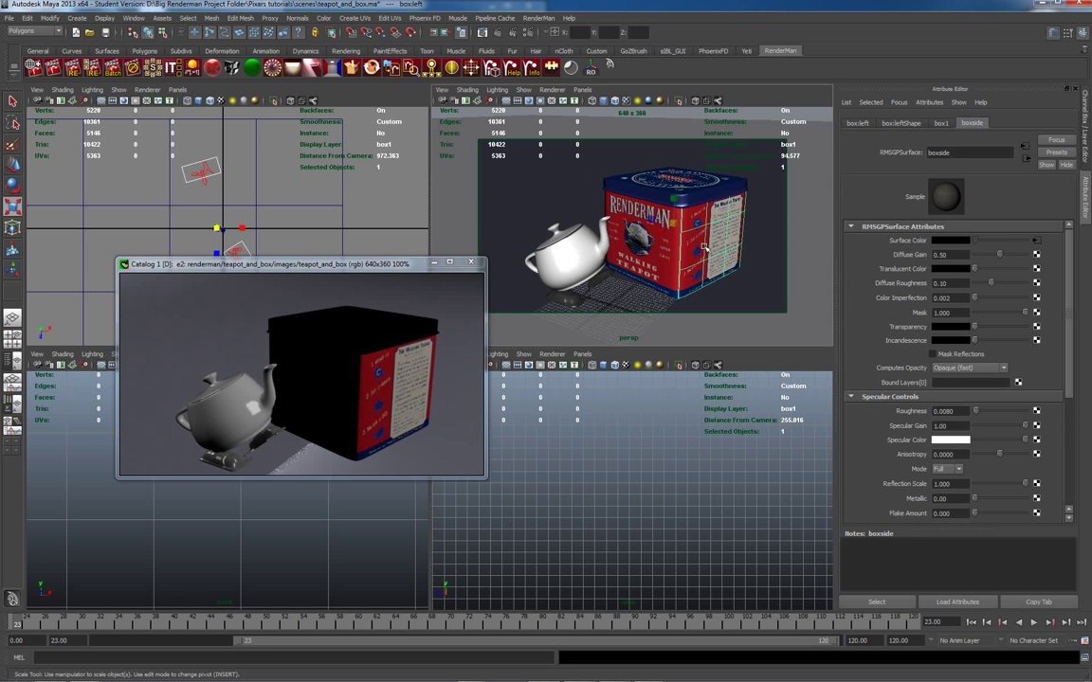
Step: Assign a new RMSGPSurface shader to the box's front face and name it boxfront2
click(657, 235)
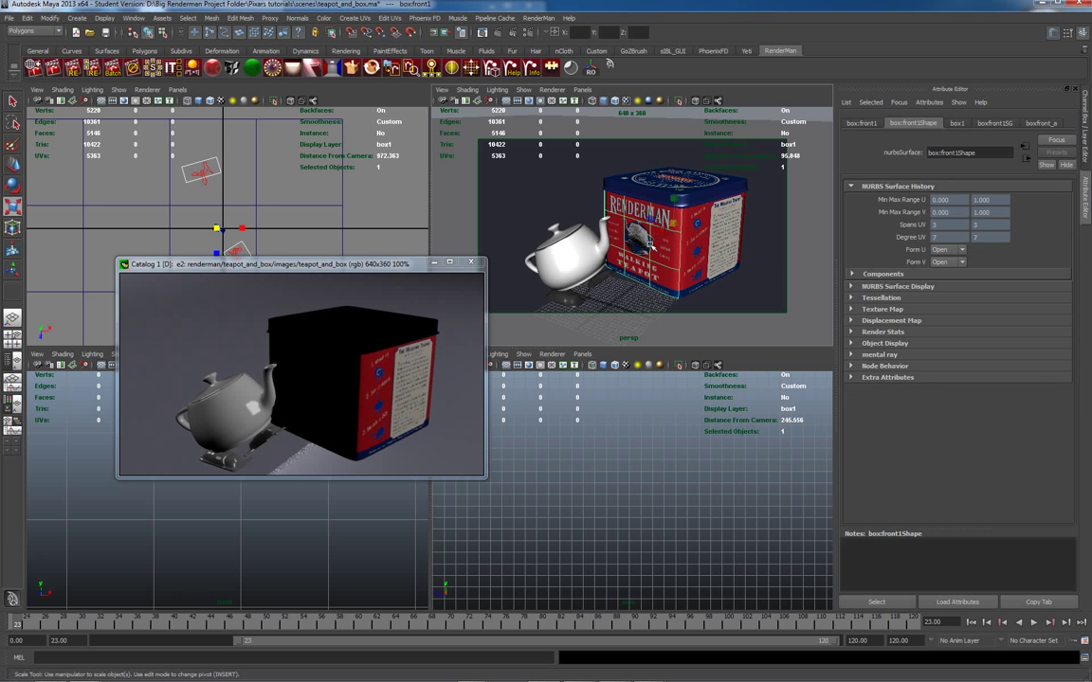
click(218, 73)
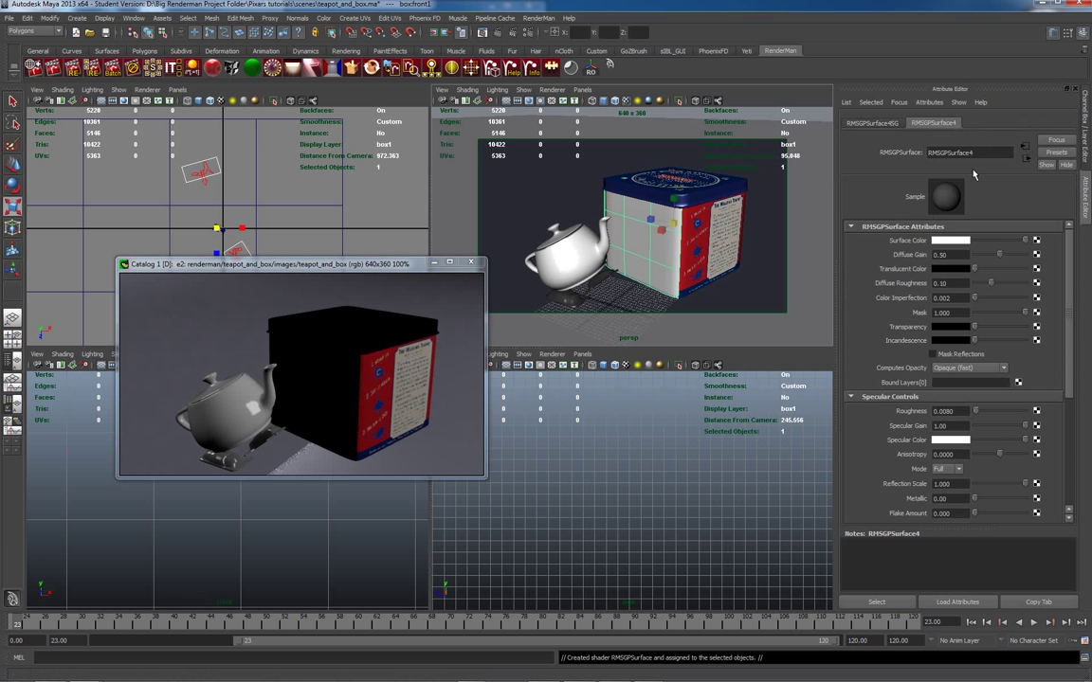
double_click(985, 153)
text(boxfront2)
key(Return)
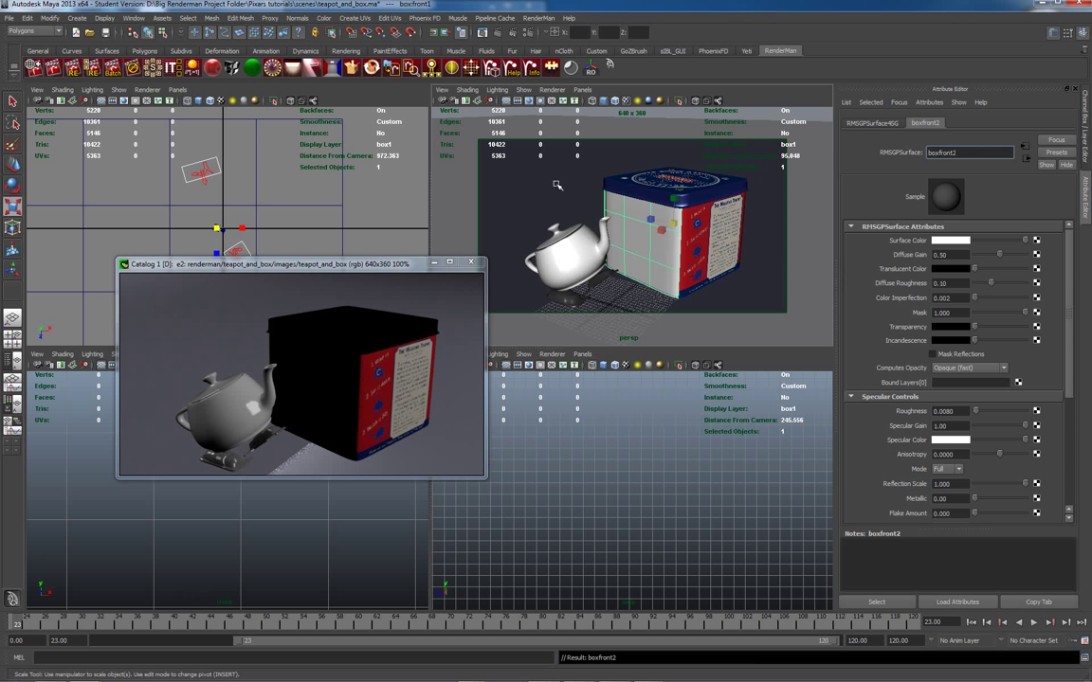
Step: Switch to the Hypershade and perspective layout and move the render window clear of the texture swatches and the model
click(640, 306)
key(space)
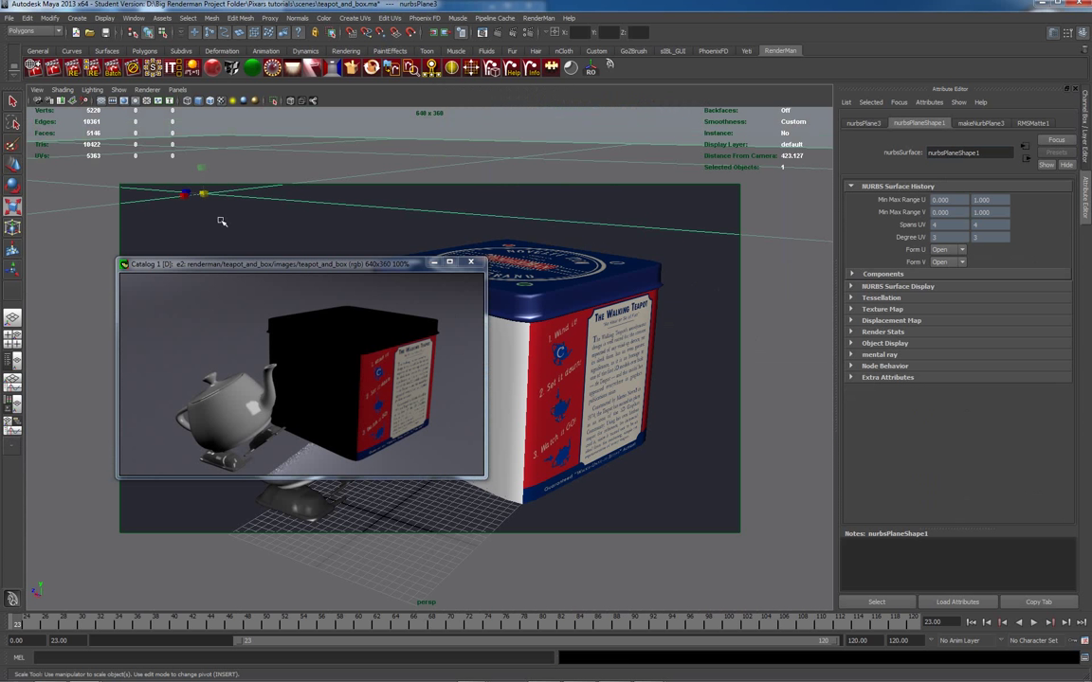
click(12, 406)
drag(313, 264, 242, 333)
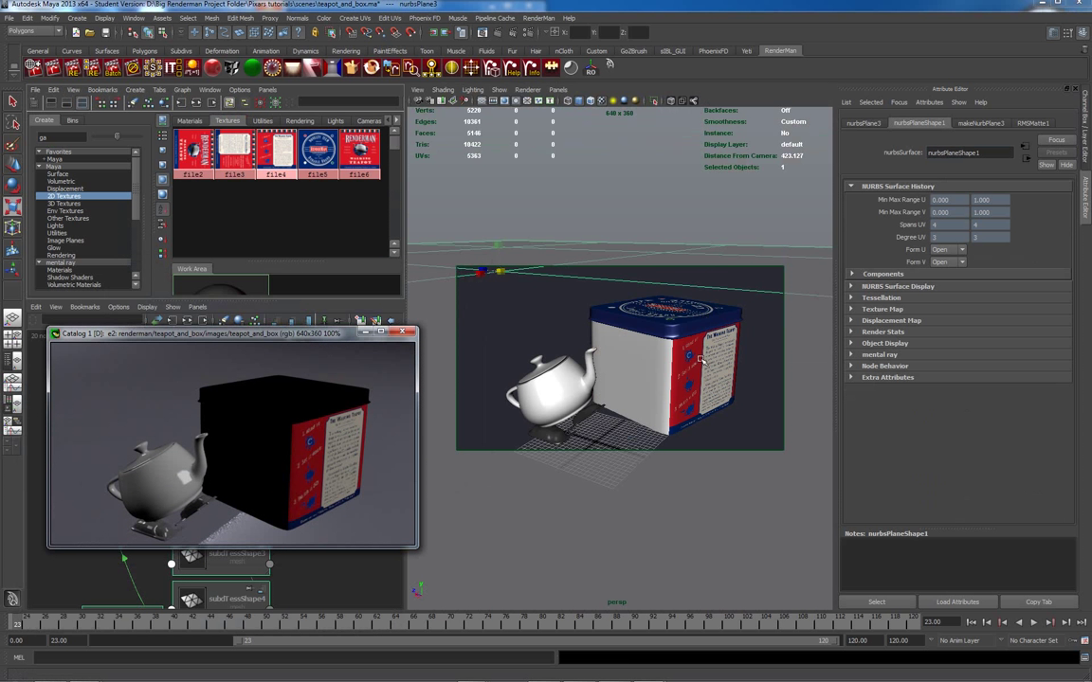
Step: Connect the file6 texture to boxfront2's Surface Color and set its hardware texture resolution to Default
click(596, 330)
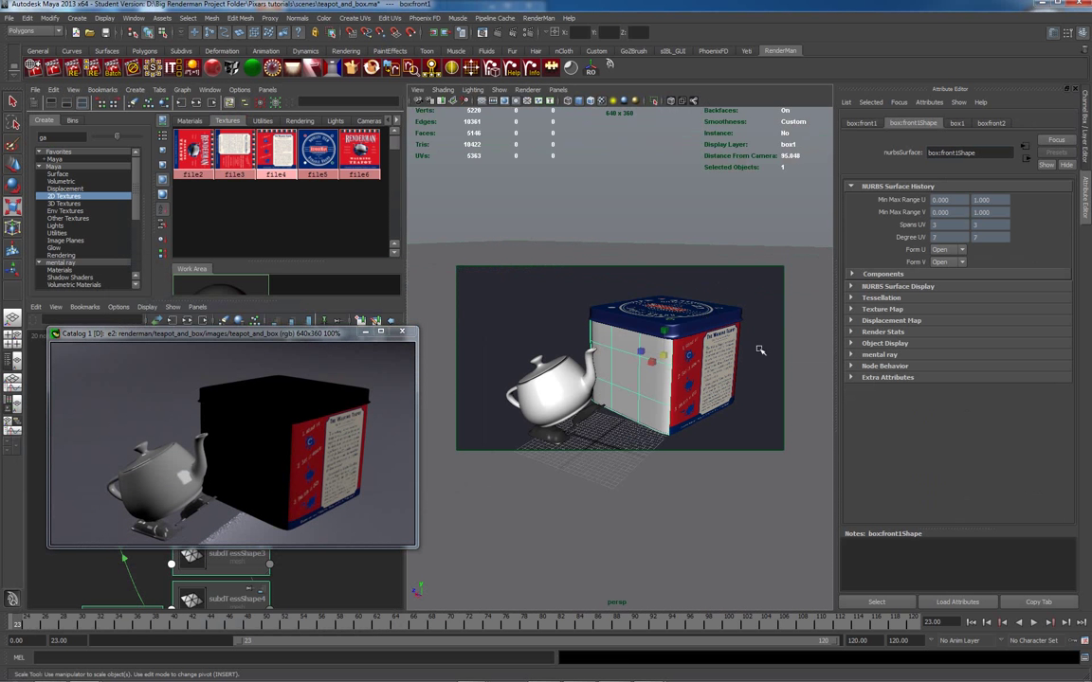
click(990, 122)
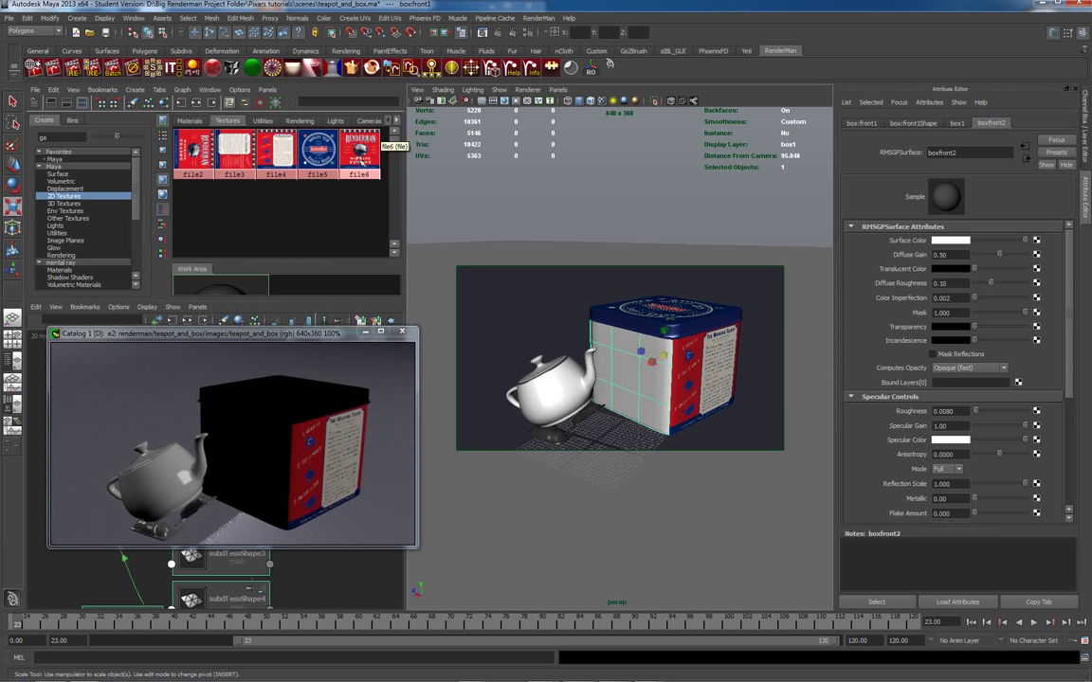
middle_drag(368, 159, 1037, 240)
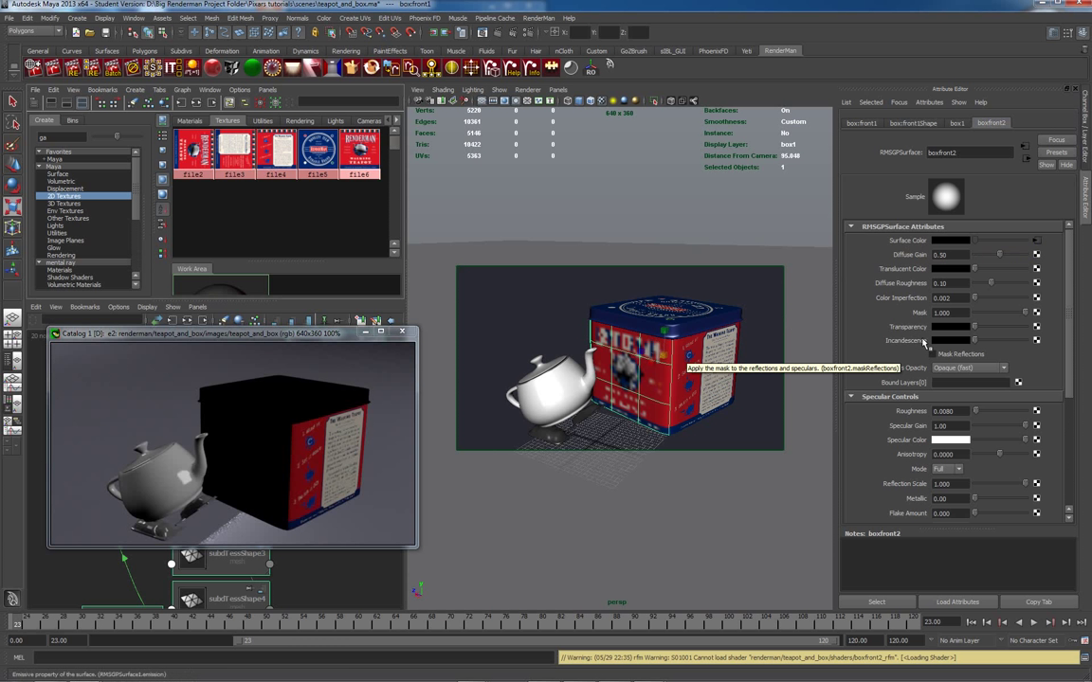
drag(1067, 328, 1064, 438)
click(969, 490)
click(959, 502)
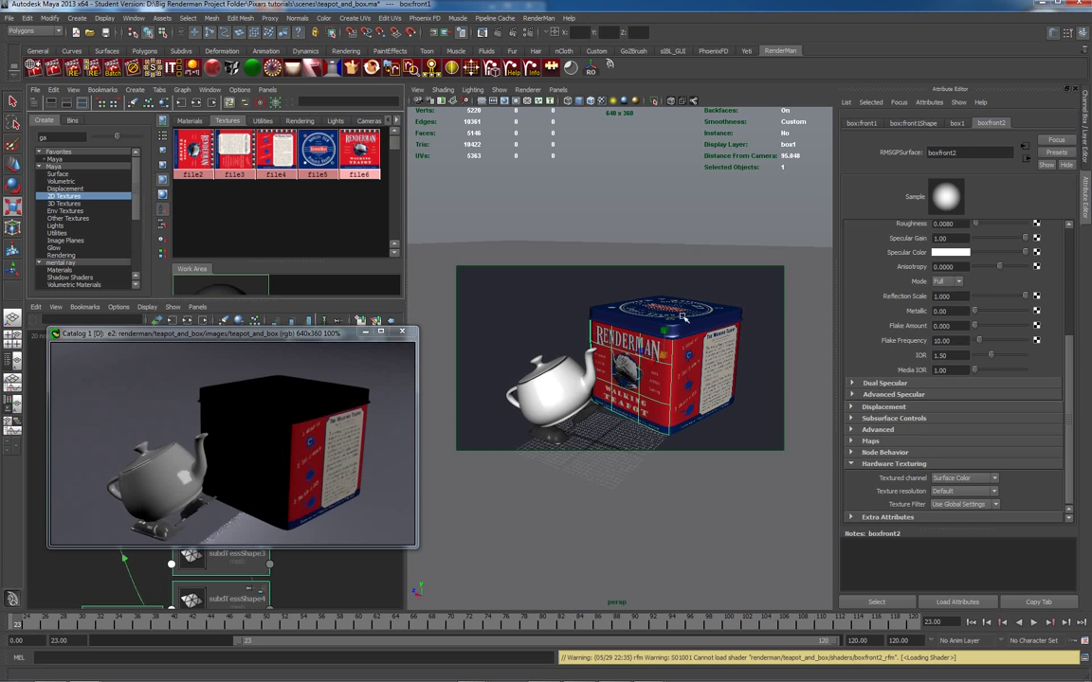
Step: Assign a new RMSGPSurface shader to the box's lid top and name it top
click(678, 313)
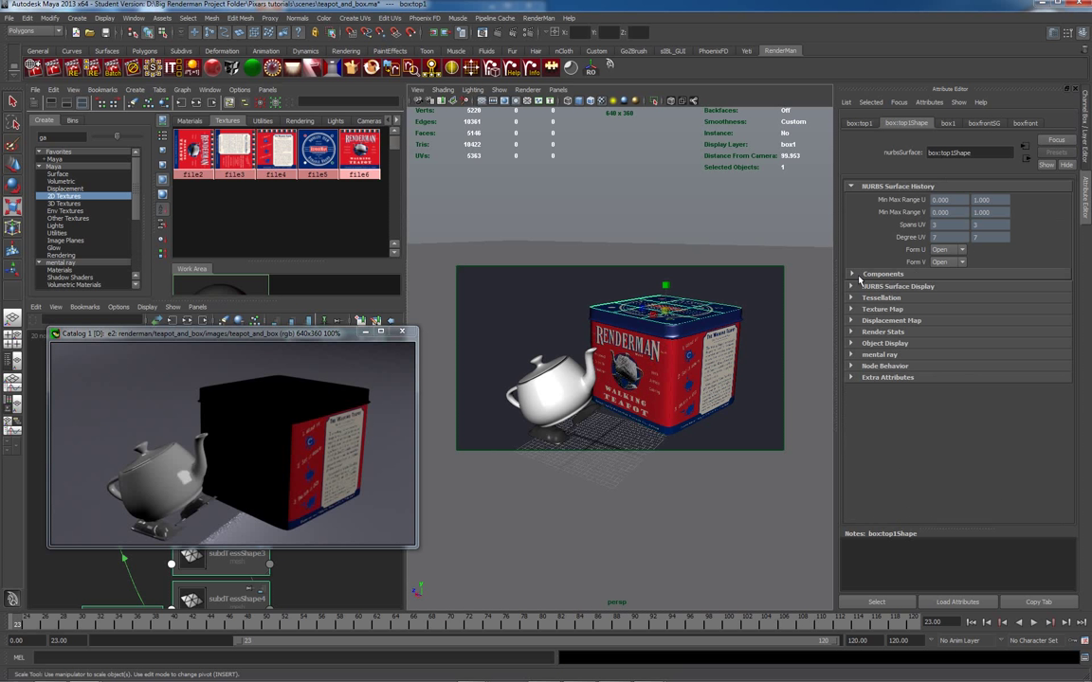
click(213, 70)
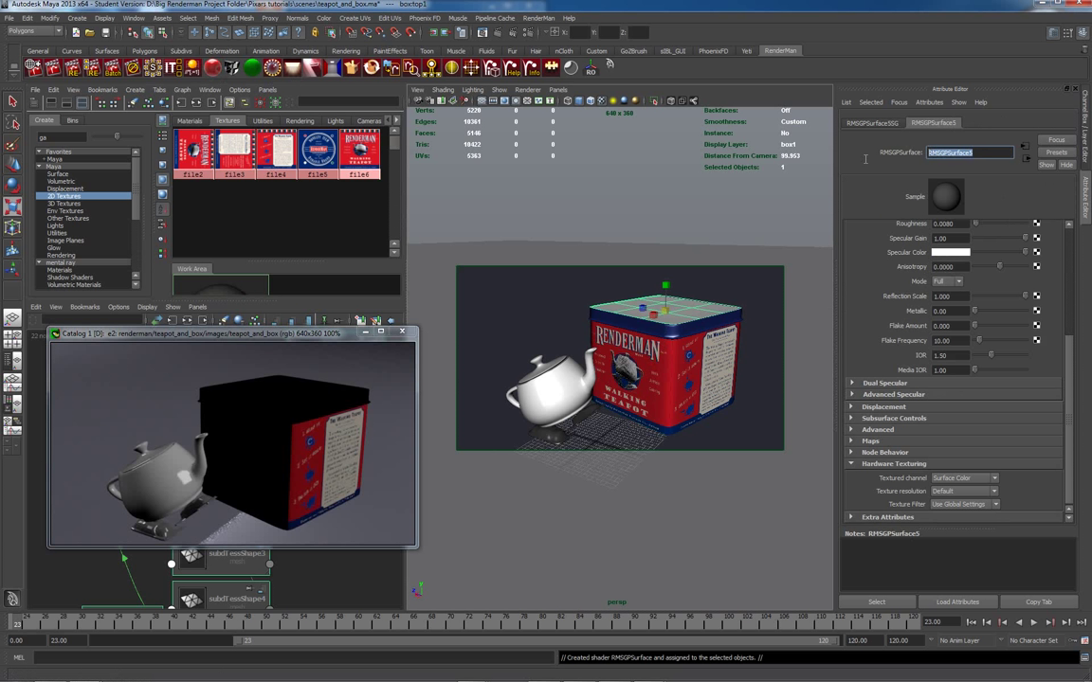
text(top)
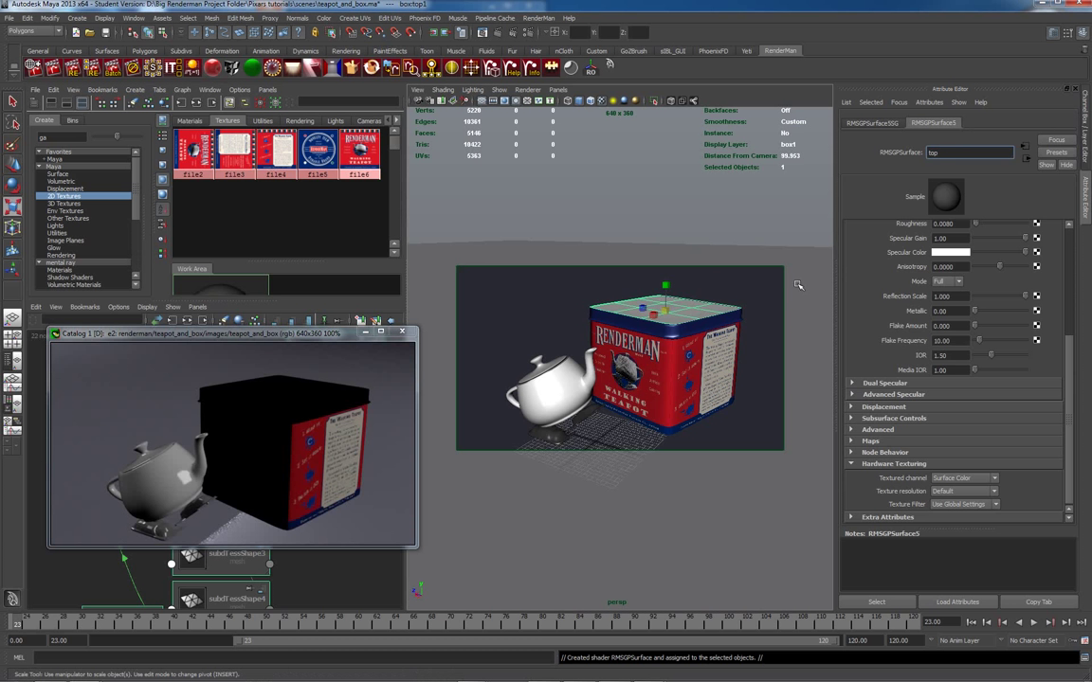
click(701, 263)
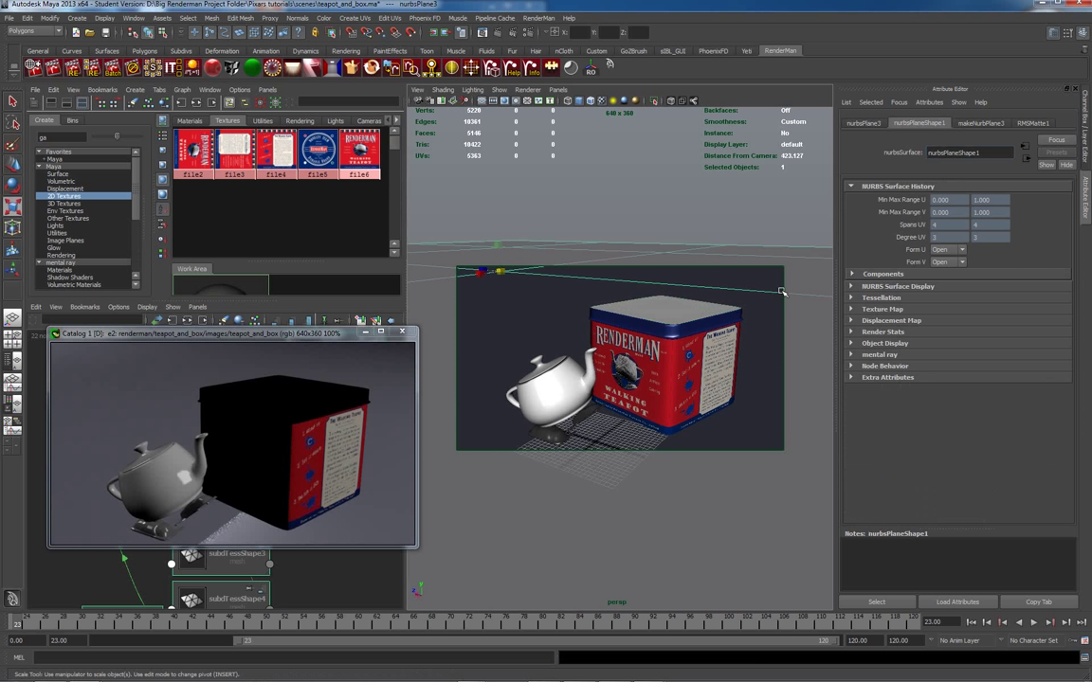
Step: Connect the file5 texture to the Surface Color of the lid top's shader
click(668, 318)
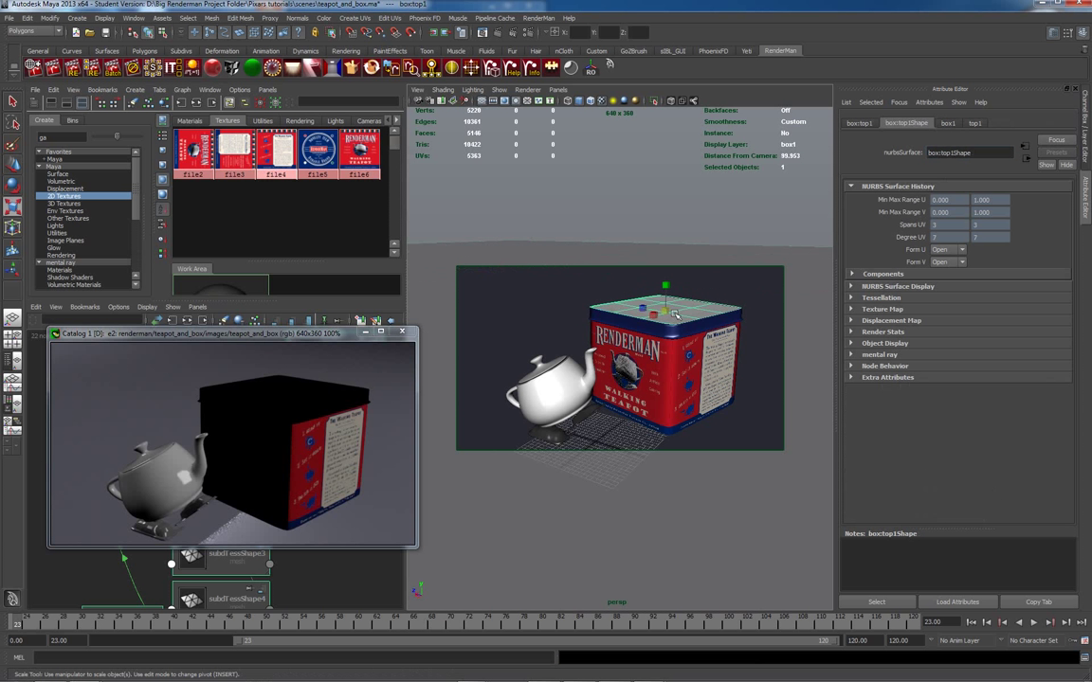
click(974, 124)
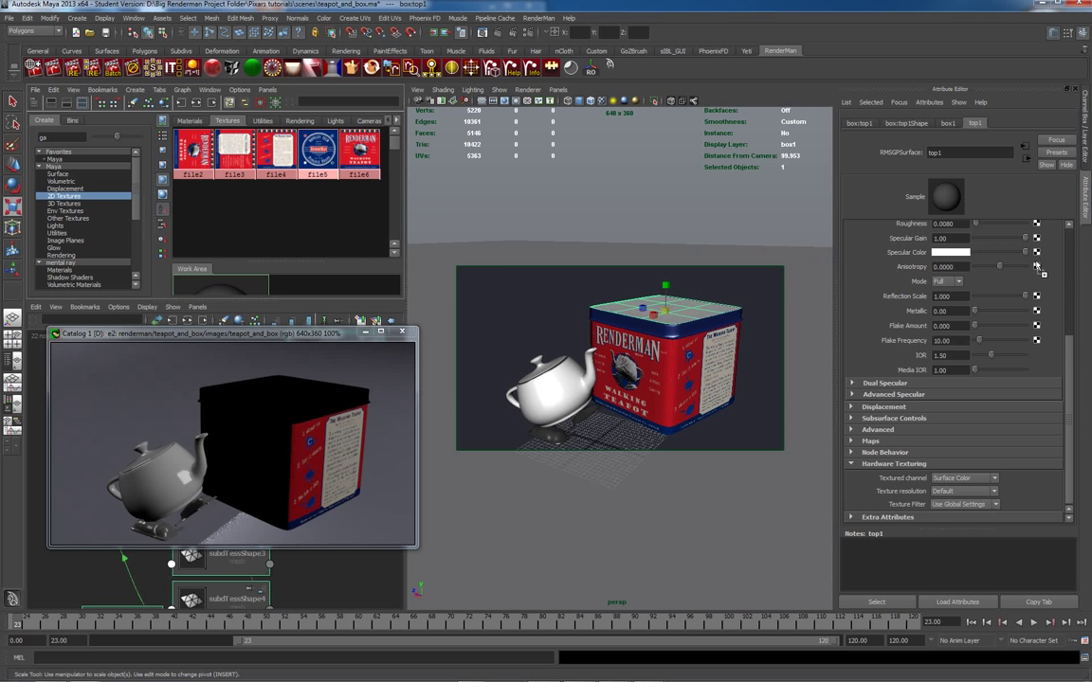
right_click(305, 170)
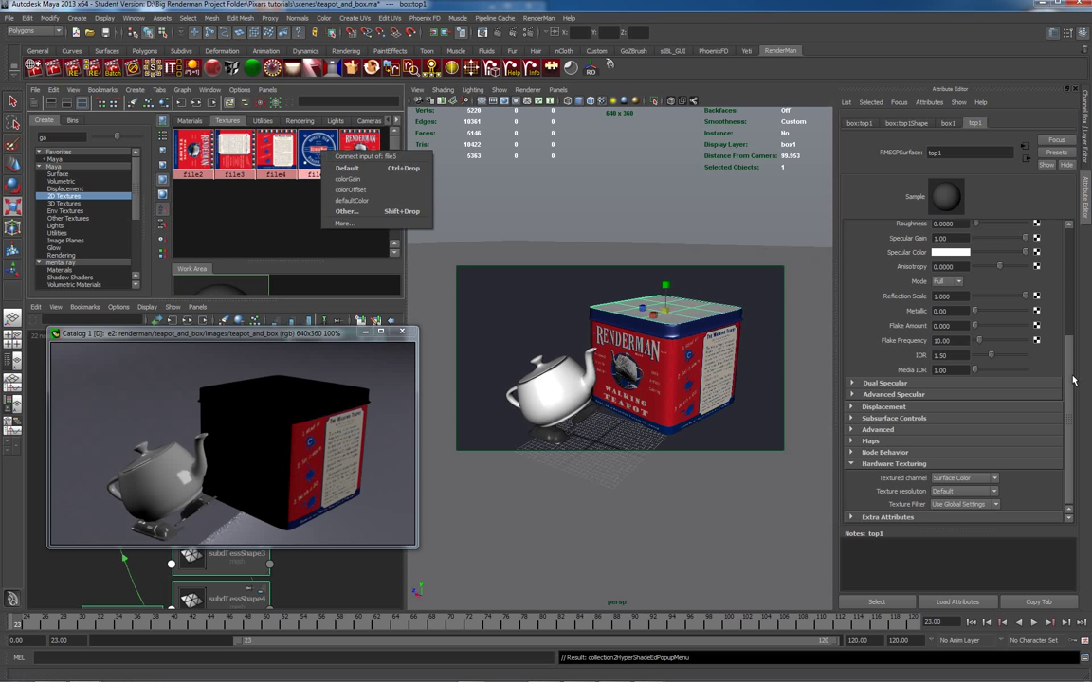
scroll(1071, 338, up, 2)
scroll(1072, 338, up, 3)
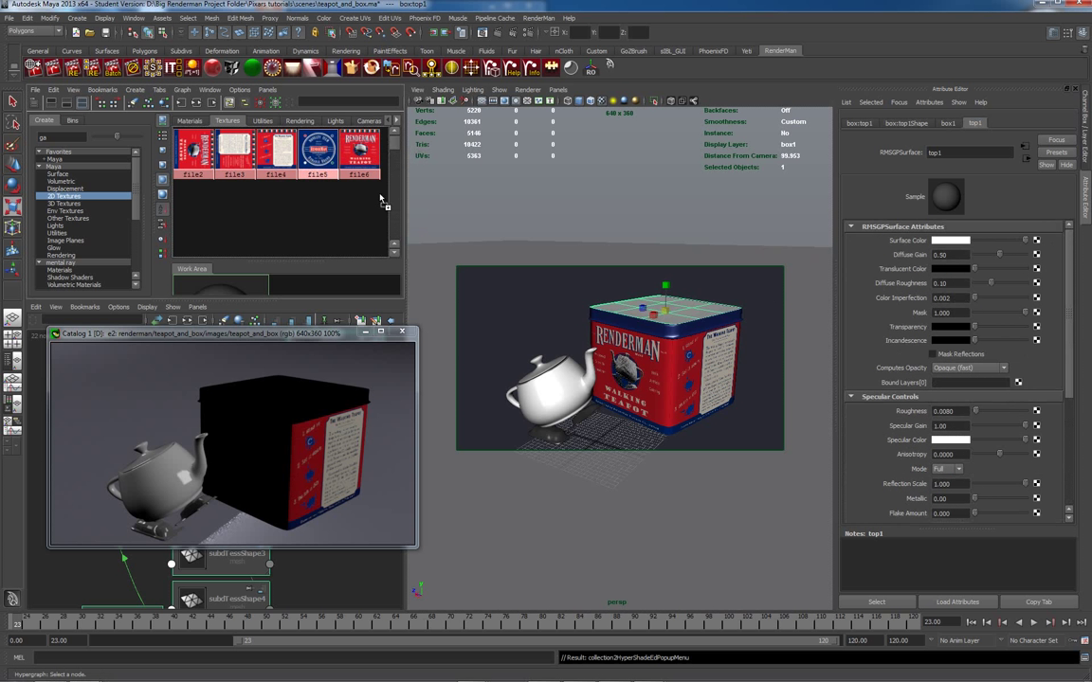
middle_drag(1008, 301, 1036, 242)
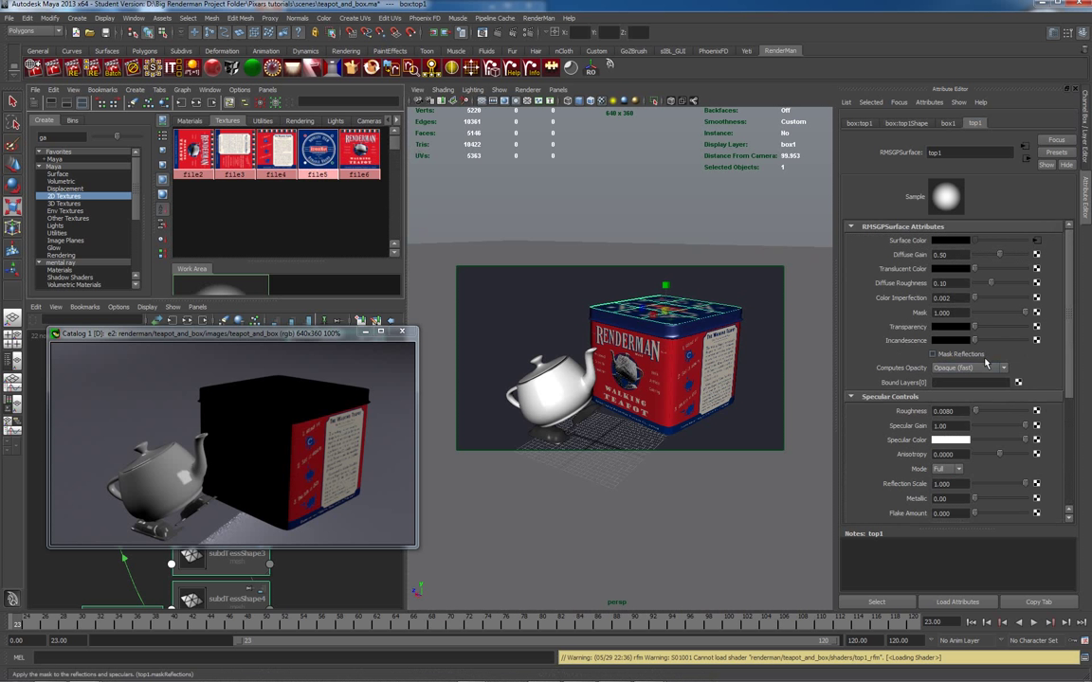
Step: Set the lid top shader's hardware texturing to the Surface Color channel with Default texture resolution
scroll(1042, 436, down, 5)
click(993, 477)
click(993, 479)
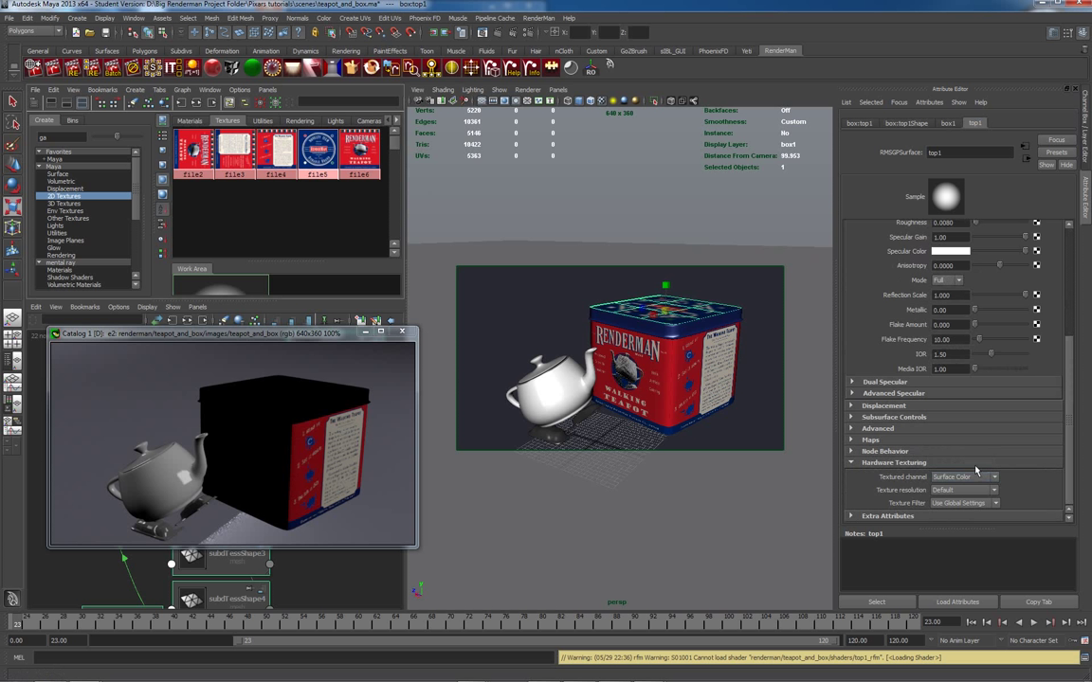
click(992, 490)
click(966, 499)
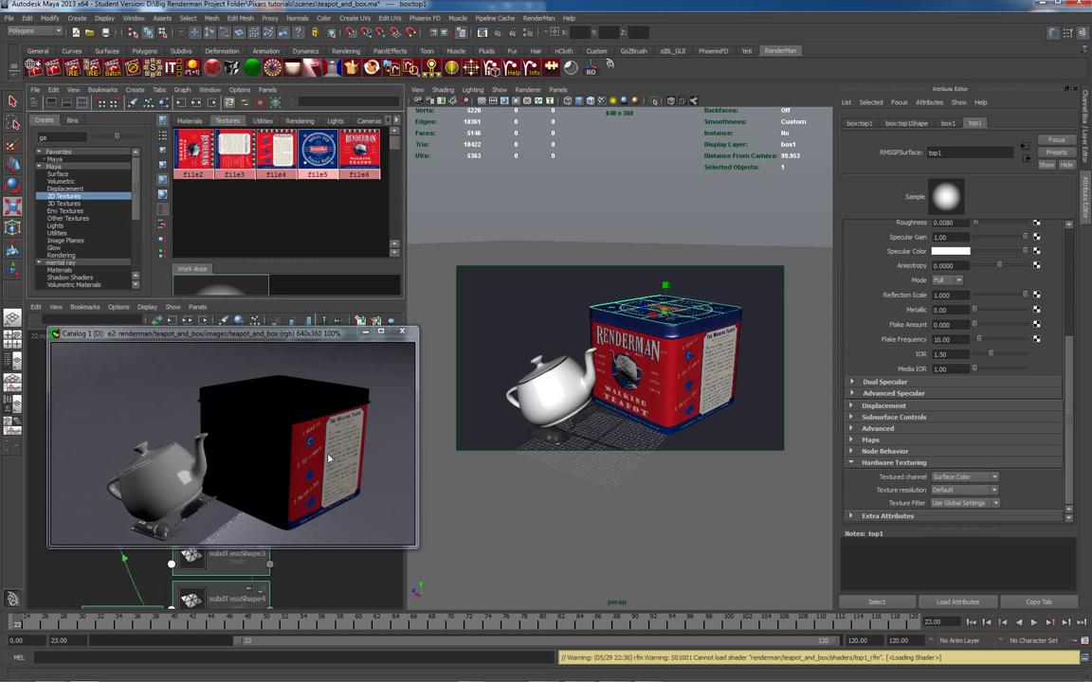
Step: Bookmark the current perspective view as marks_camera and add the bookmark to the RenderMan shelf
click(418, 90)
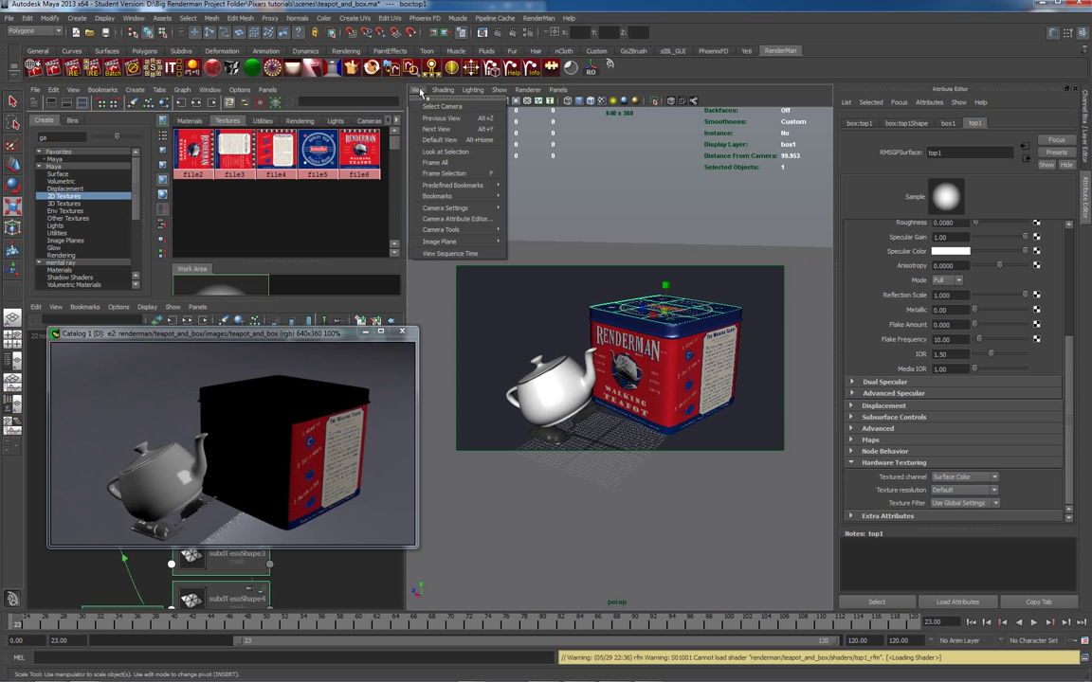
mouse_move(454, 200)
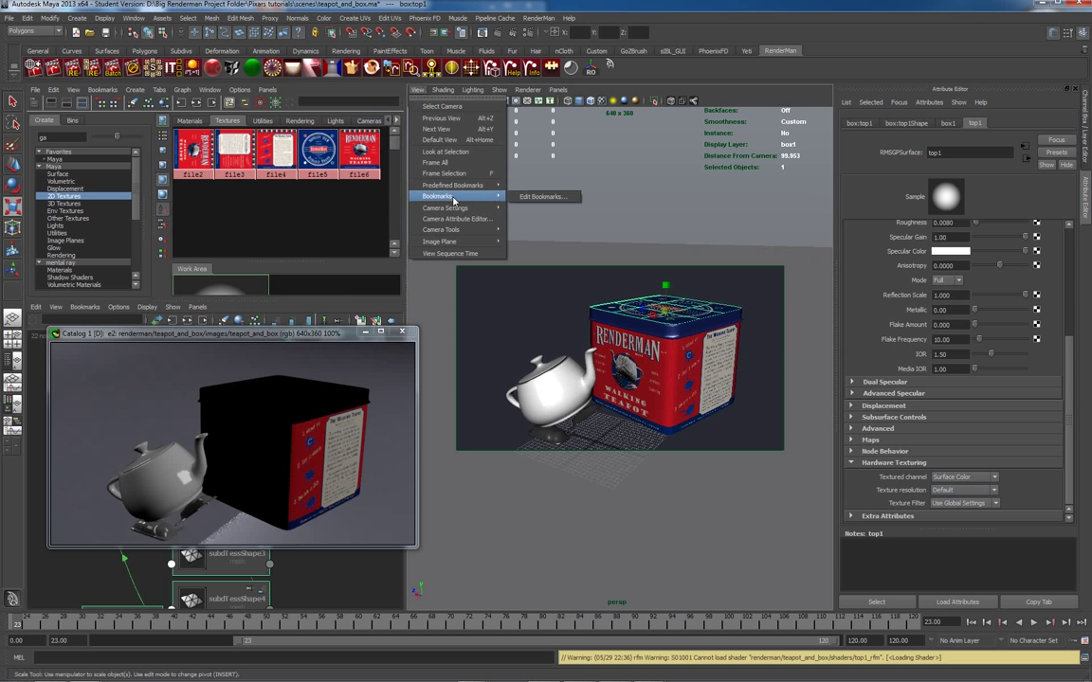
click(526, 197)
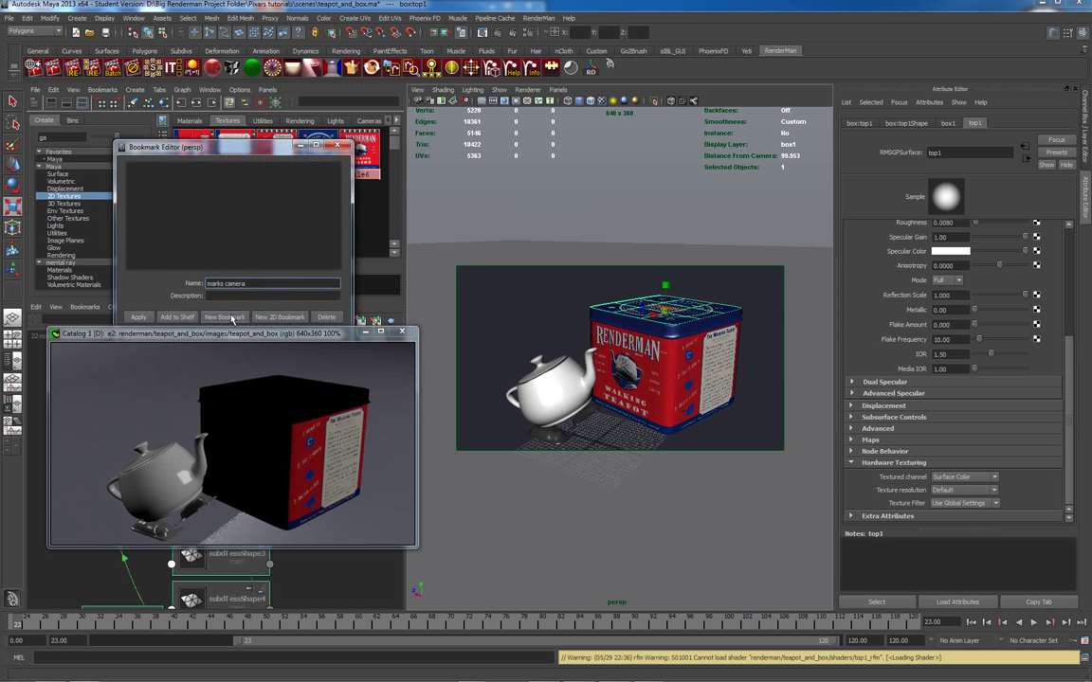
click(225, 318)
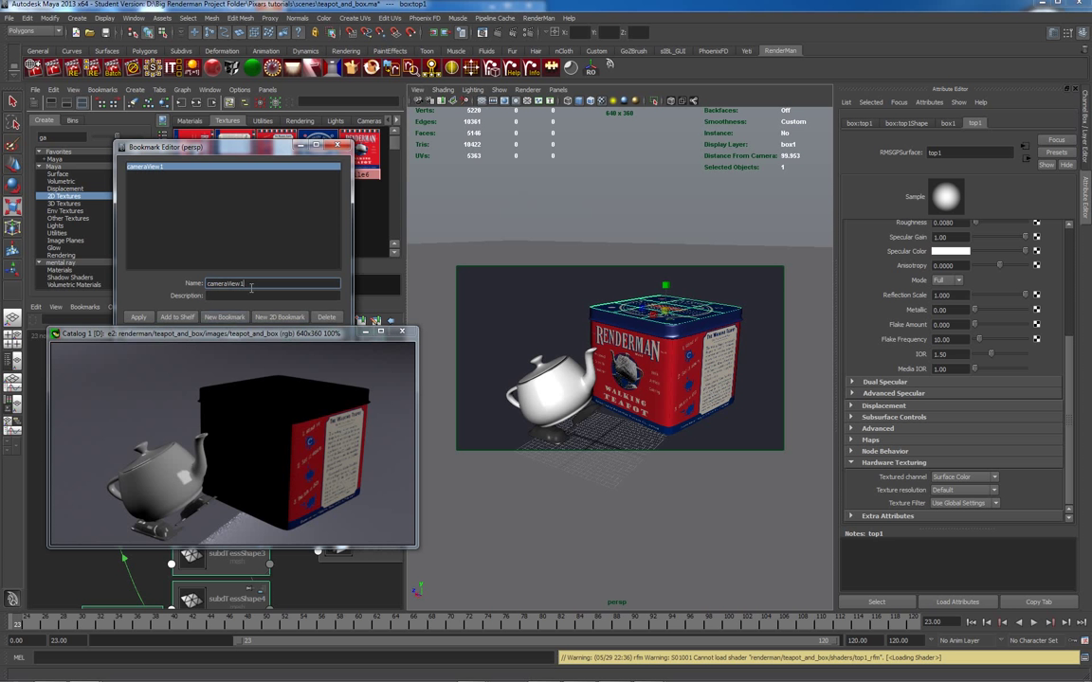
drag(253, 285, 179, 280)
text(marks)
click(134, 153)
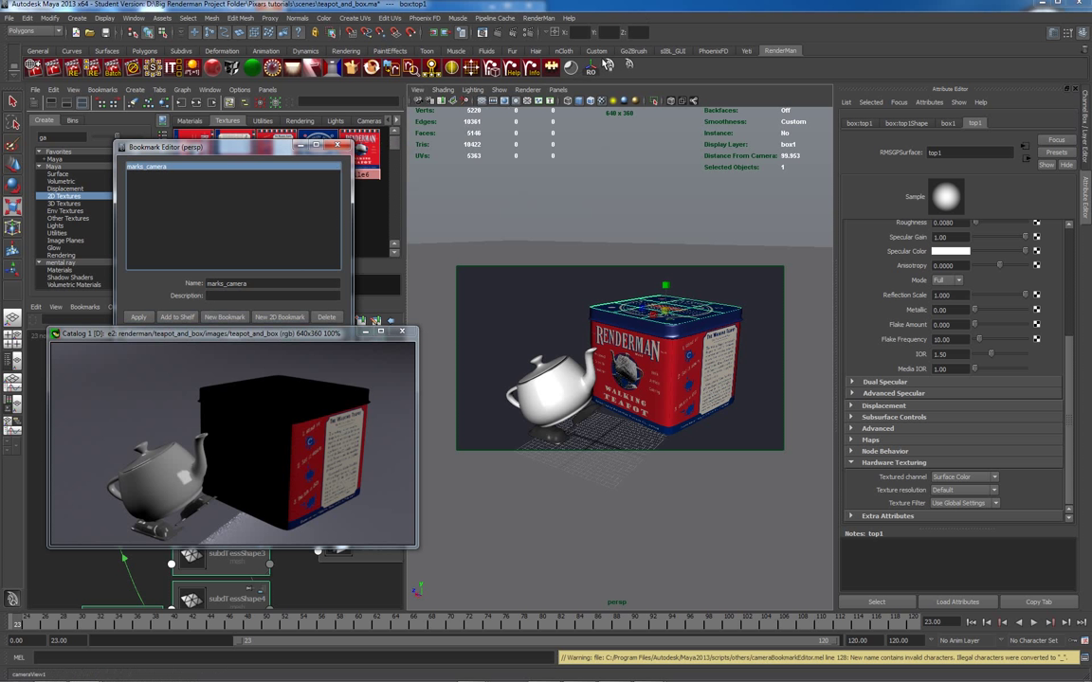
Step: Try the older camera bookmark on the shelf and delete it, keeping the marks_camera one
click(547, 63)
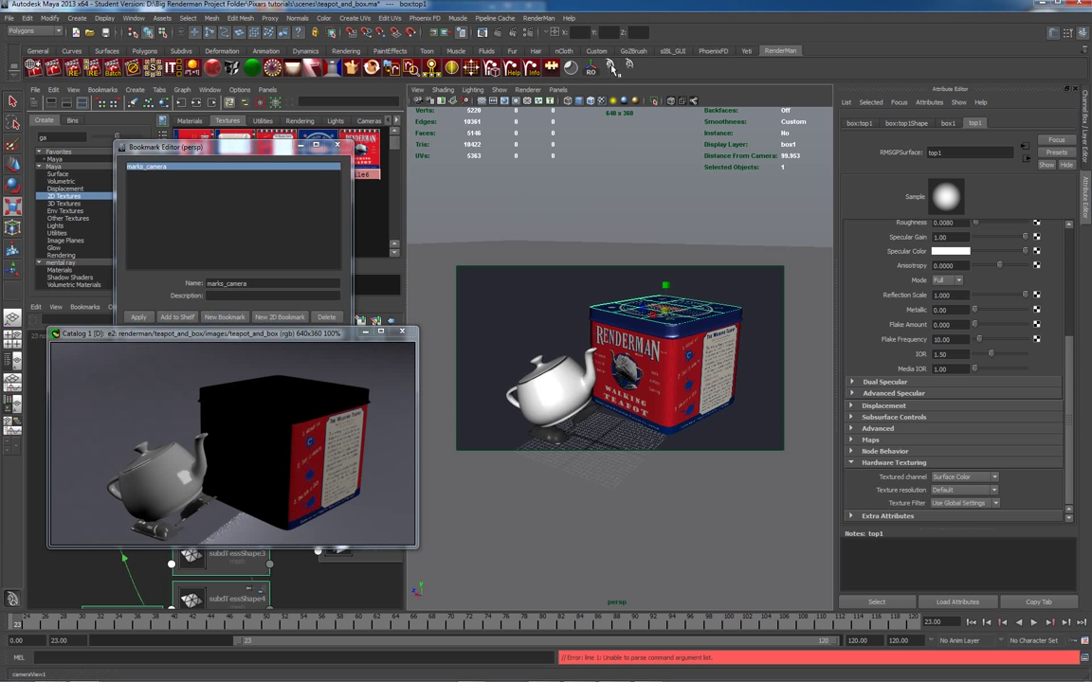
right_click(615, 65)
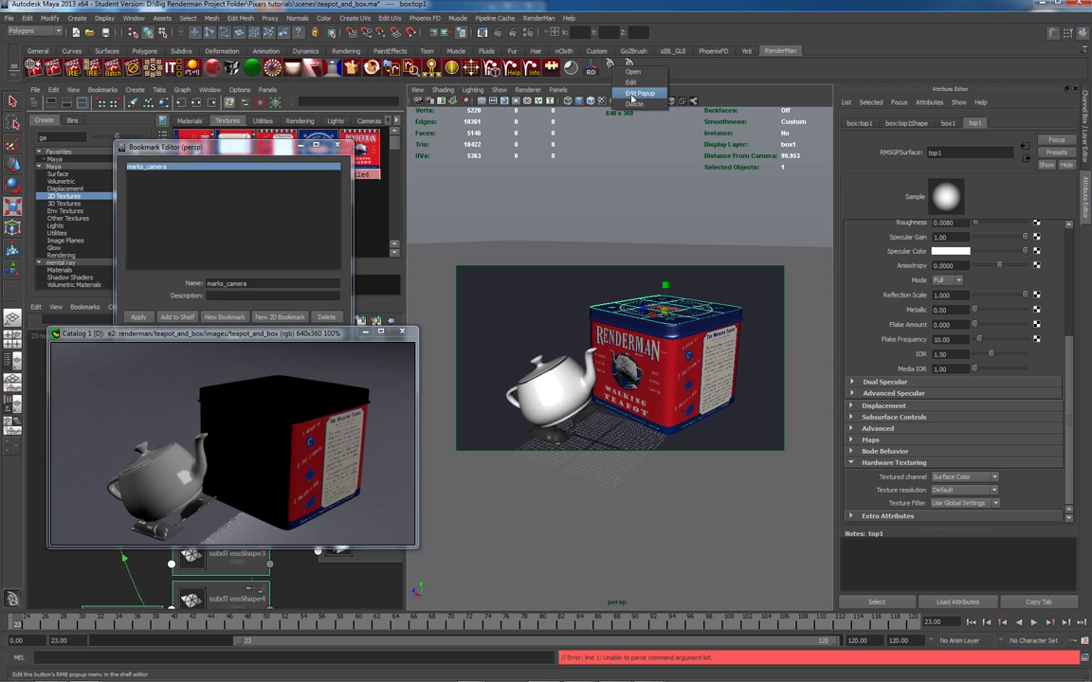
click(633, 104)
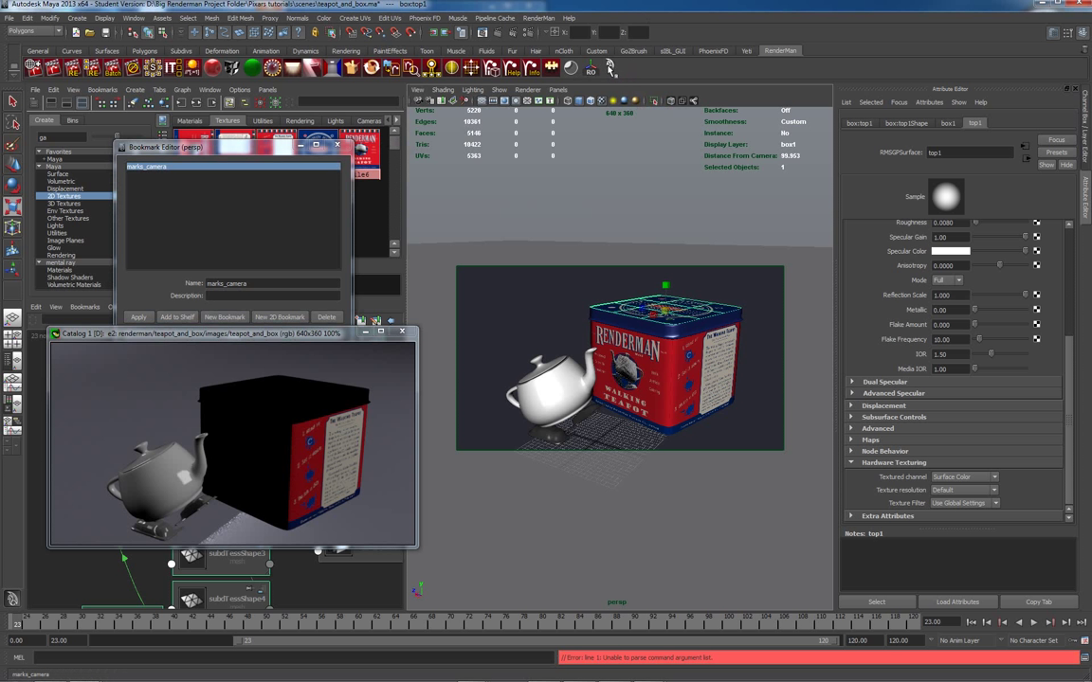
Step: Test the marks_camera shelf bookmark by restoring the perspective view from a changed angle, and close the Bookmark Editor
alt+drag(512, 336, 569, 341)
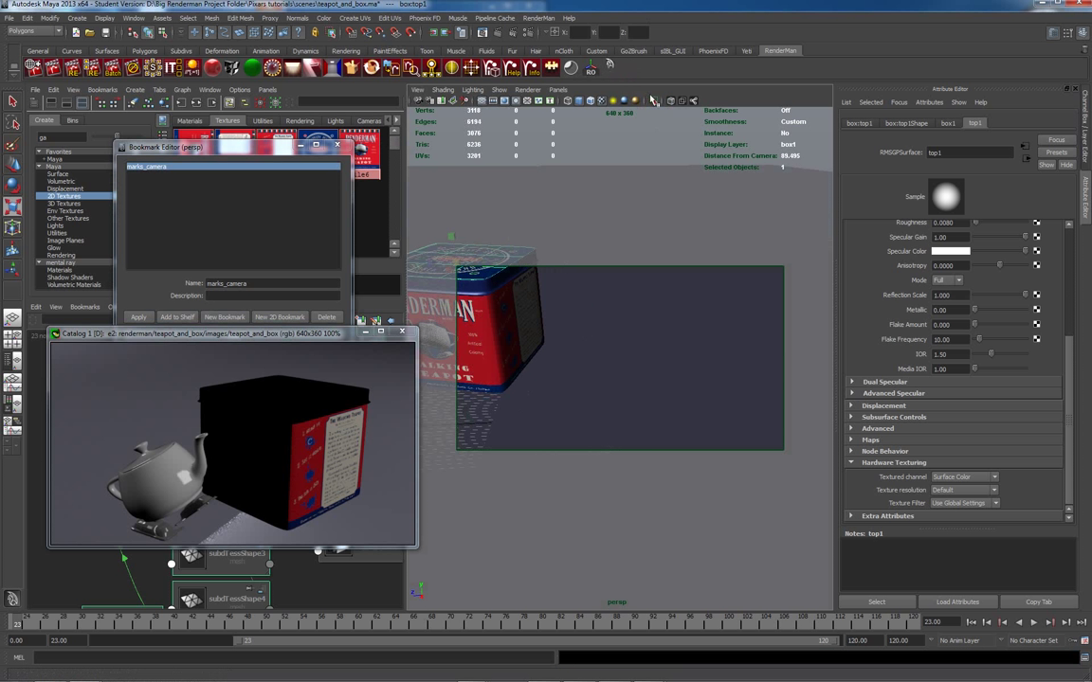
click(610, 66)
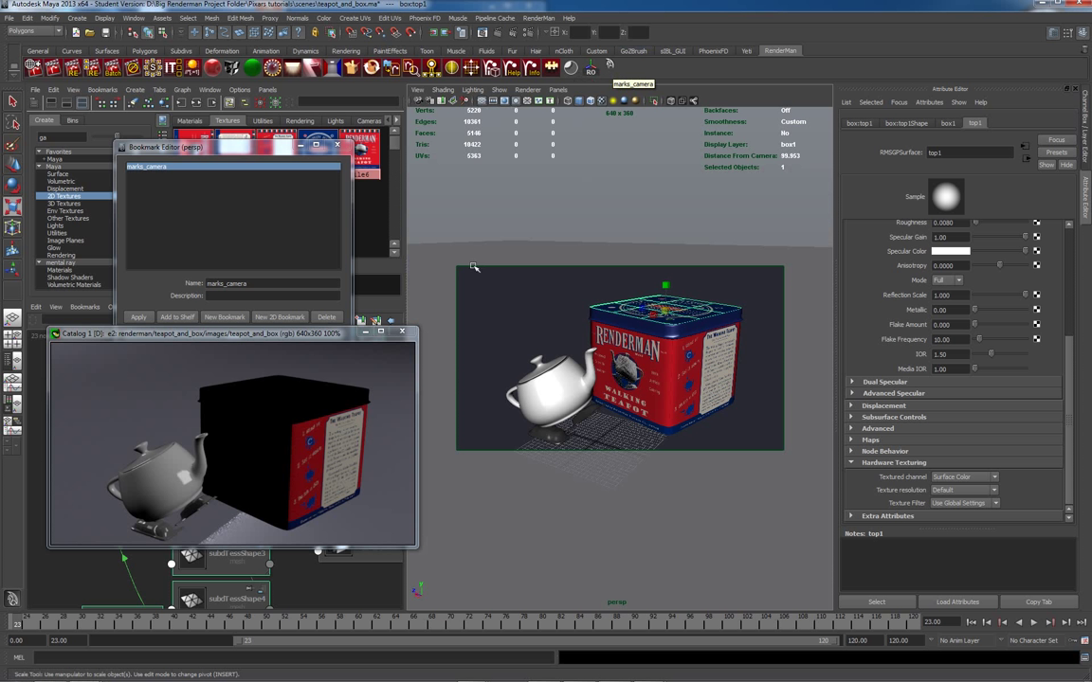
click(337, 147)
Step: Assign a new RMSGPSurface shader to the tin box's back face and name it back
alt+right_drag(579, 344, 717, 358)
mouse_move(717, 357)
alt+mouse_down()
mouse_move(755, 353)
mouse_move(539, 315)
mouse_move(725, 377)
alt+mouse_up()
alt+right_drag(725, 377, 517, 299)
alt+drag(516, 299, 597, 360)
key(r)
click(597, 360)
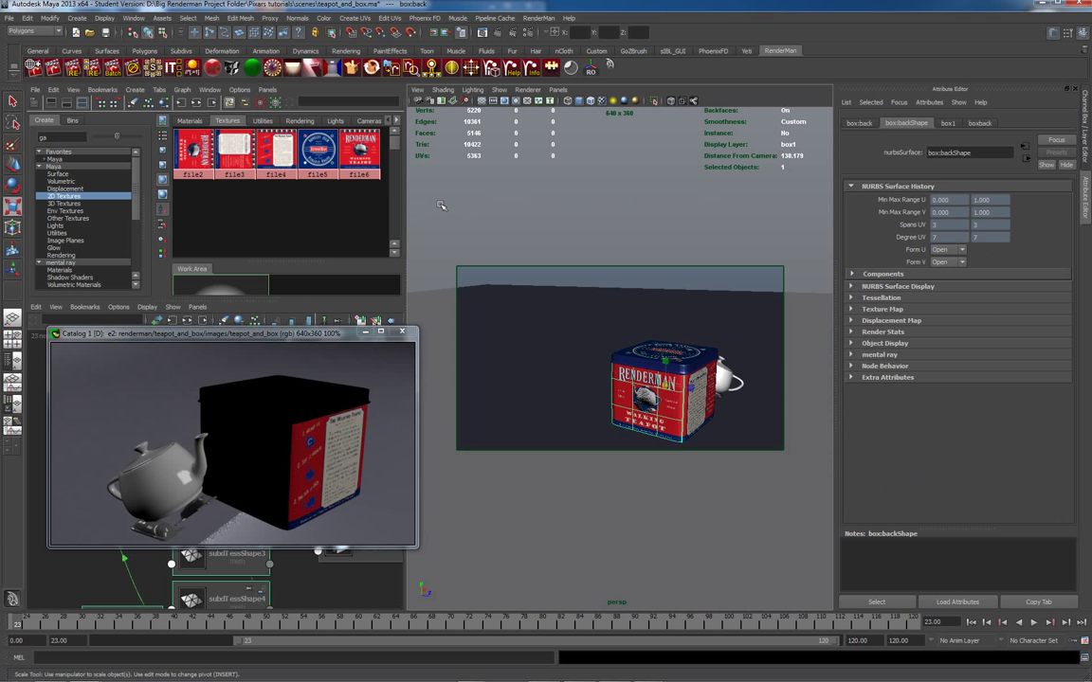
click(213, 70)
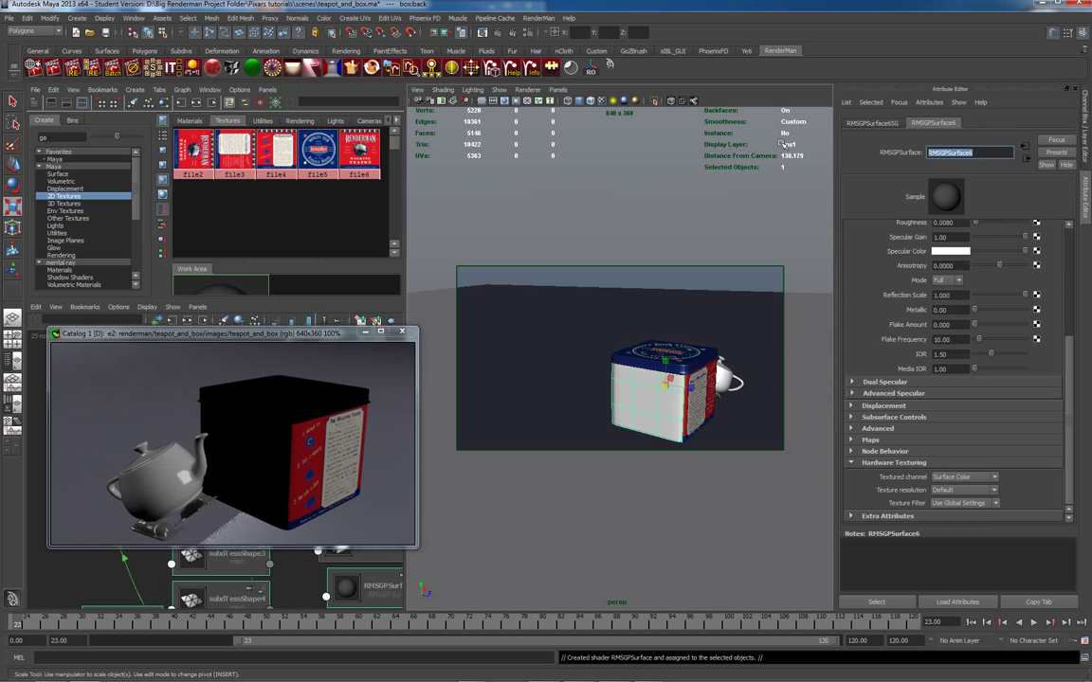
text(back)
key(Return)
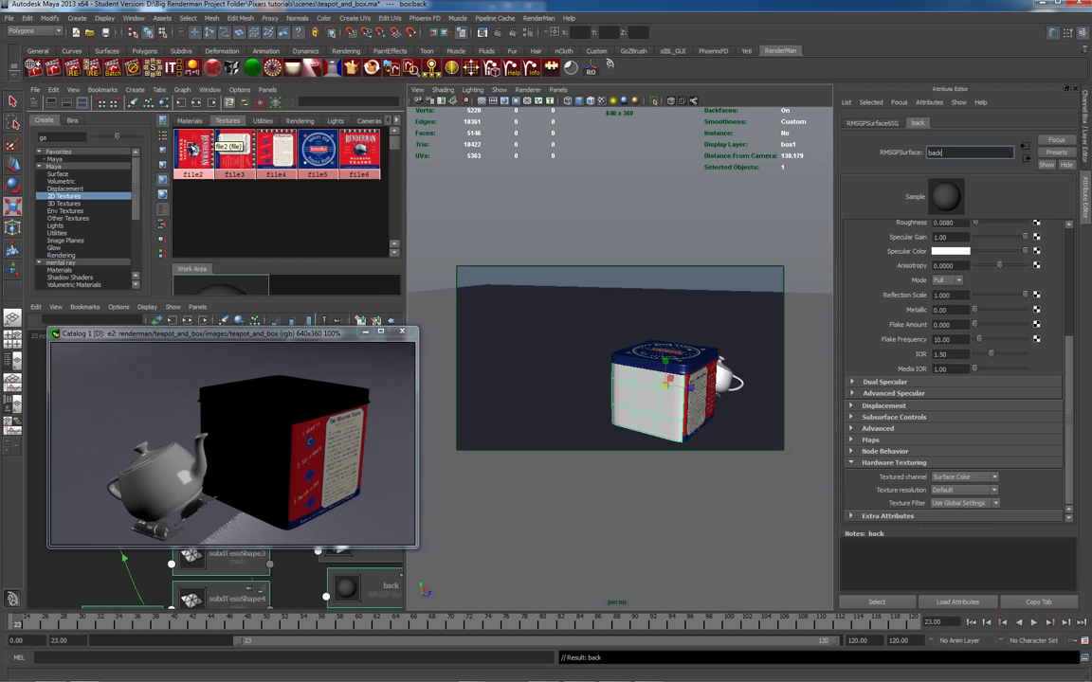
Step: Connect the file6 texture to the back shader's Surface Color and set its hardware textured channel to Surface Color
middle_drag(951, 251, 190, 151)
click(536, 202)
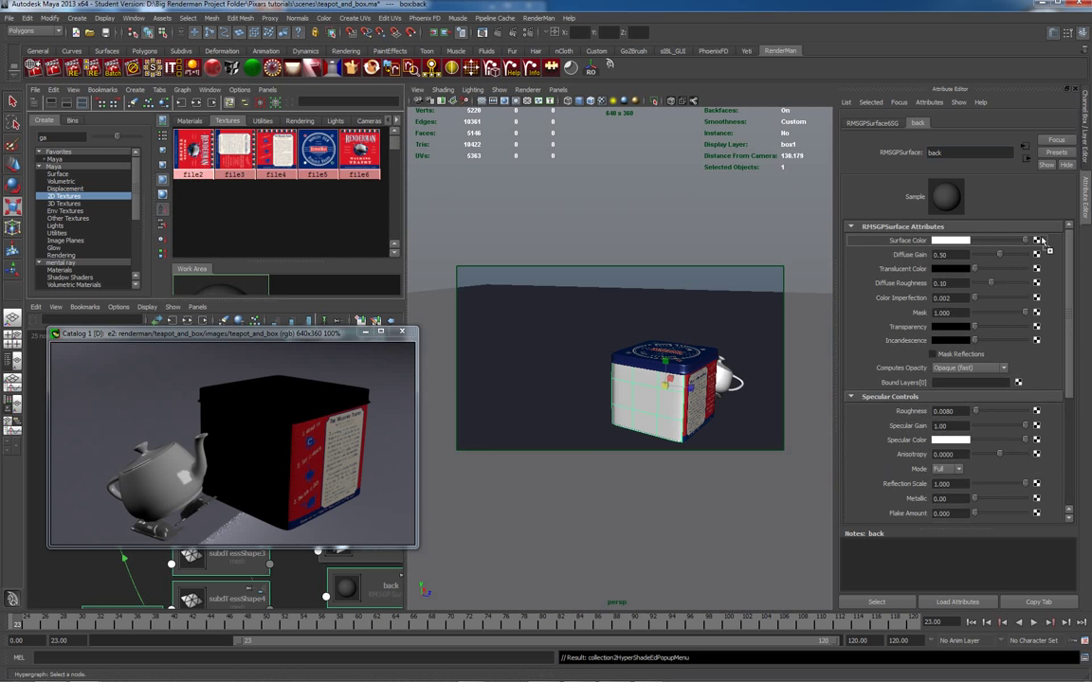
scroll(957, 379, down, 5)
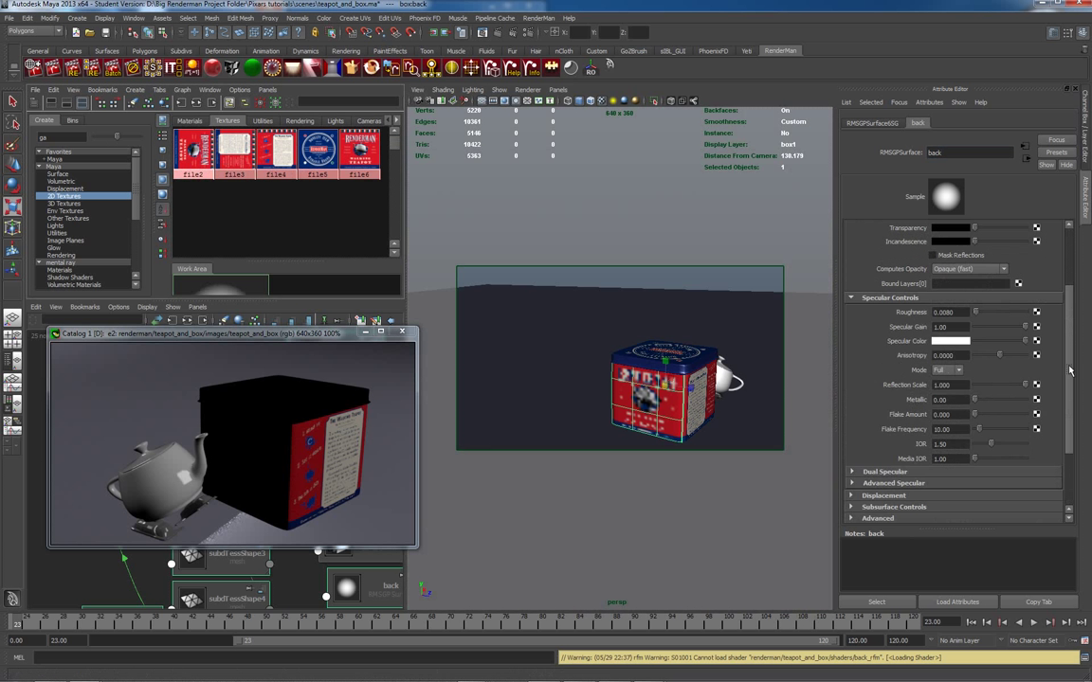
click(1004, 469)
click(962, 490)
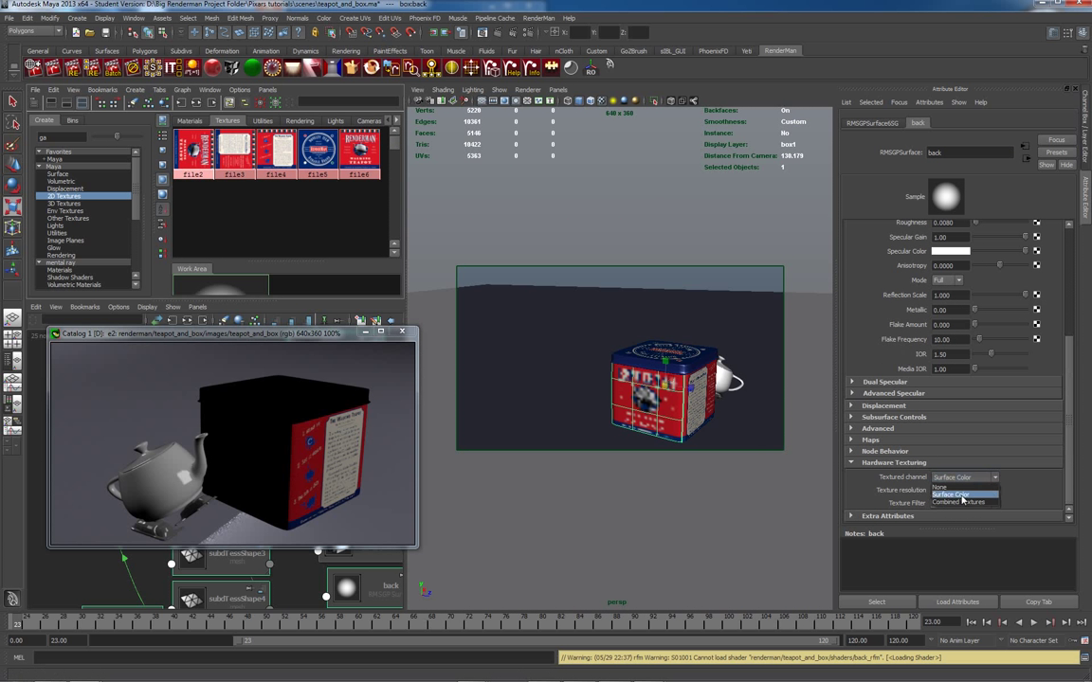
click(961, 501)
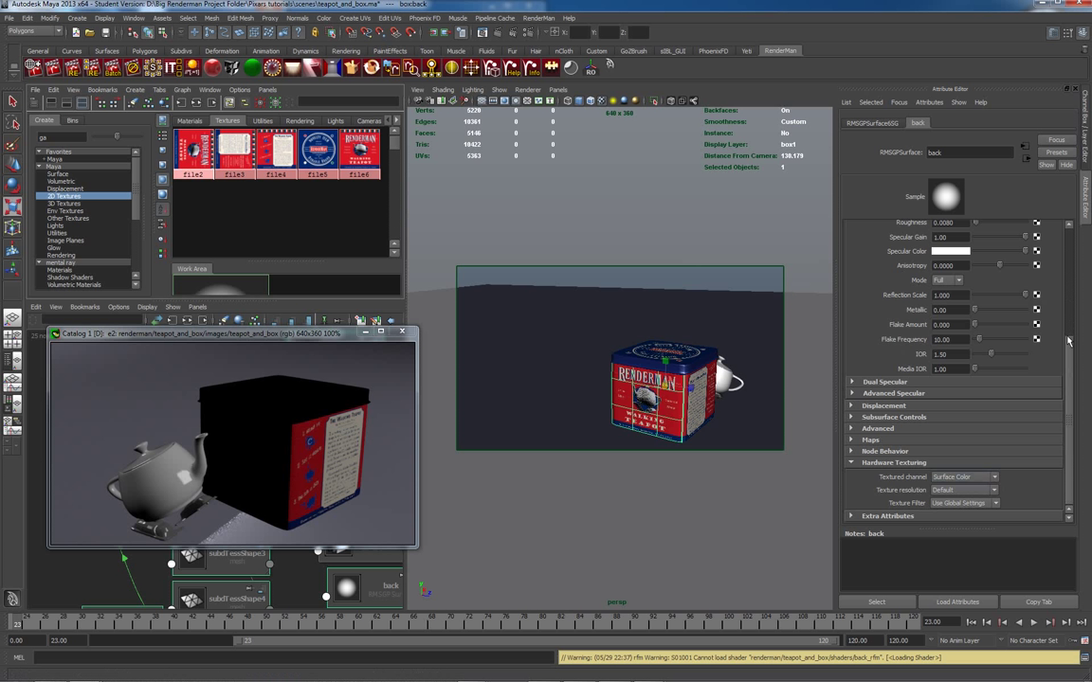
Step: Assign a new RMSGPSurface shader to the box's right face and name it unseen_side
scroll(1068, 339, up, 5)
alt+drag(675, 366, 586, 362)
click(599, 362)
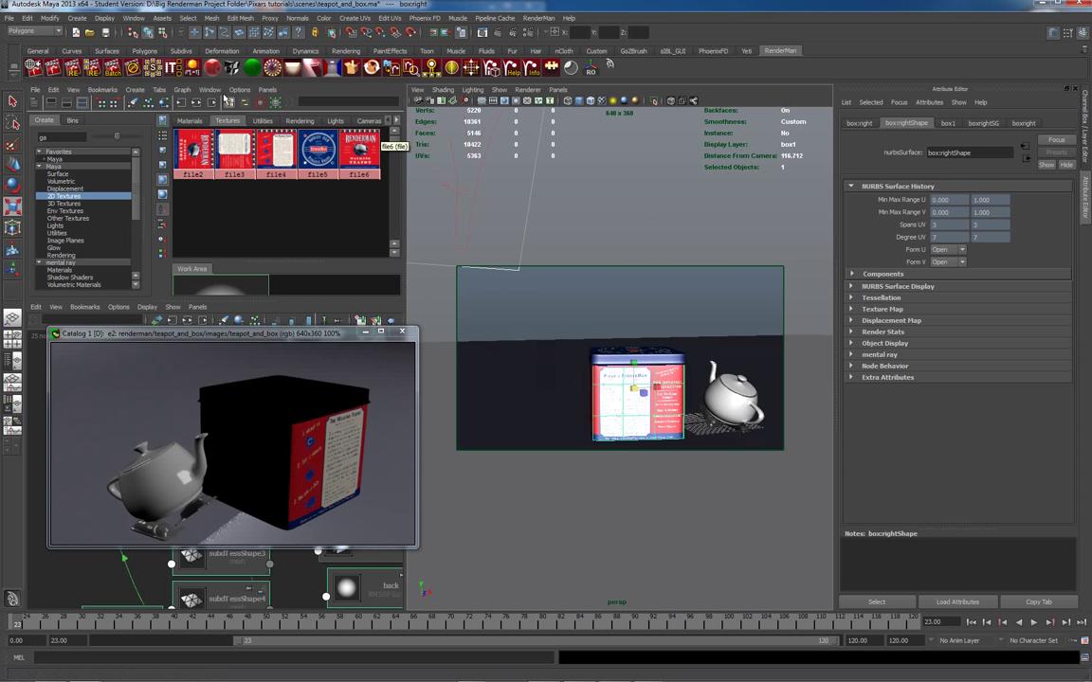
click(191, 66)
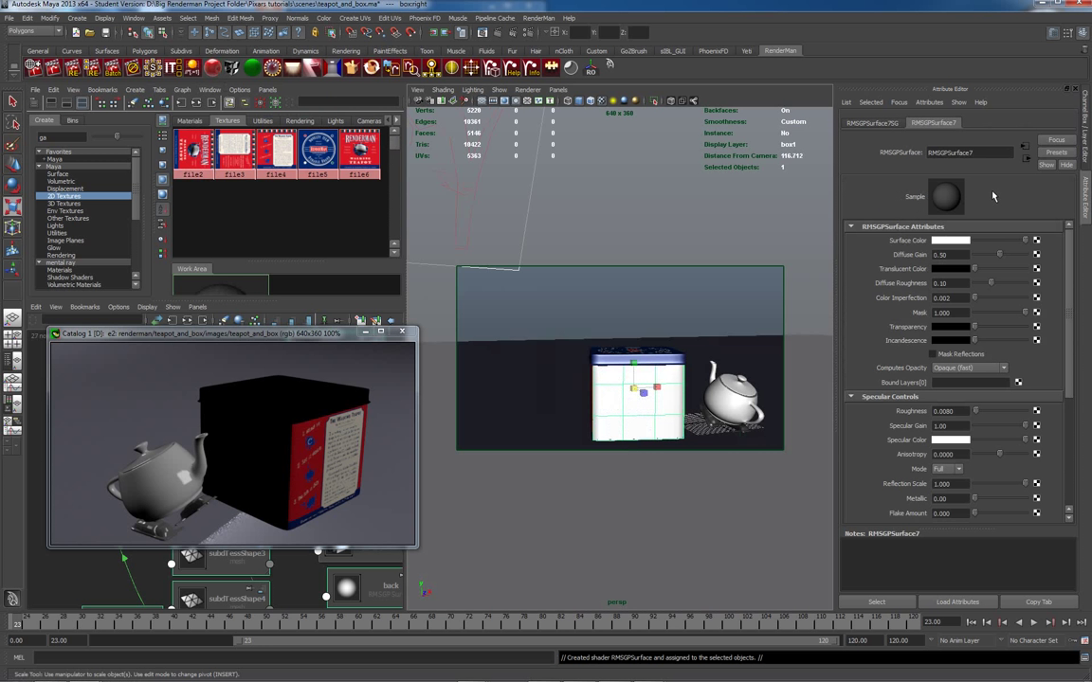
double_click(975, 153)
text(side)
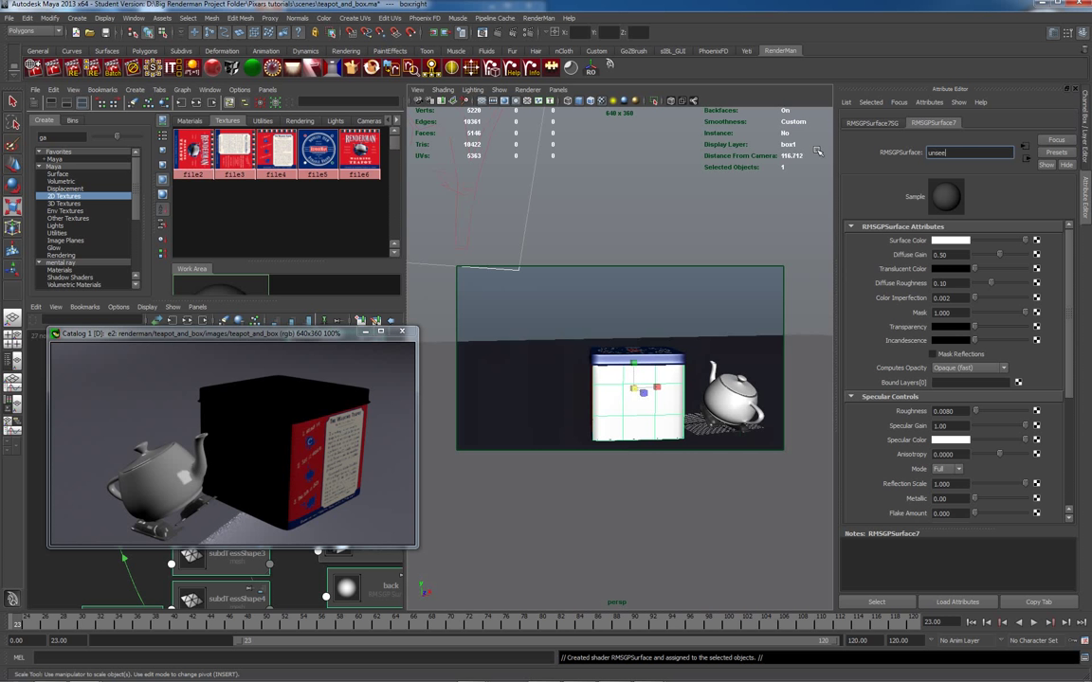
key(Return)
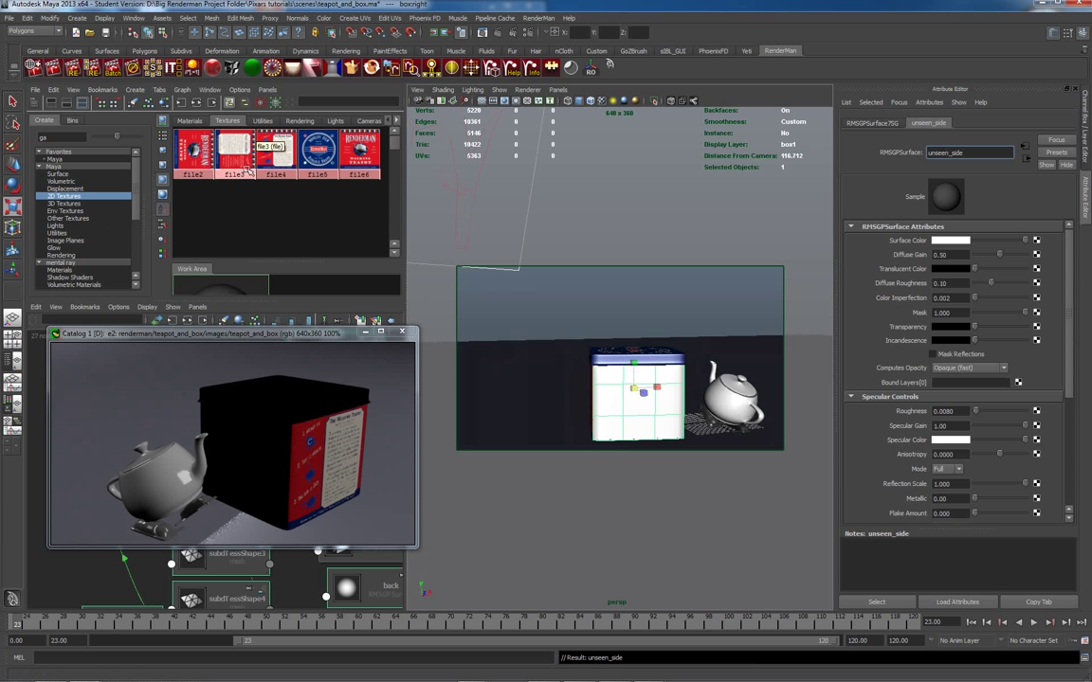
Step: Connect the file3 texture to unseen_side's Surface Color and set its hardware textured channel to Surface Color
middle_drag(216, 142, 1041, 243)
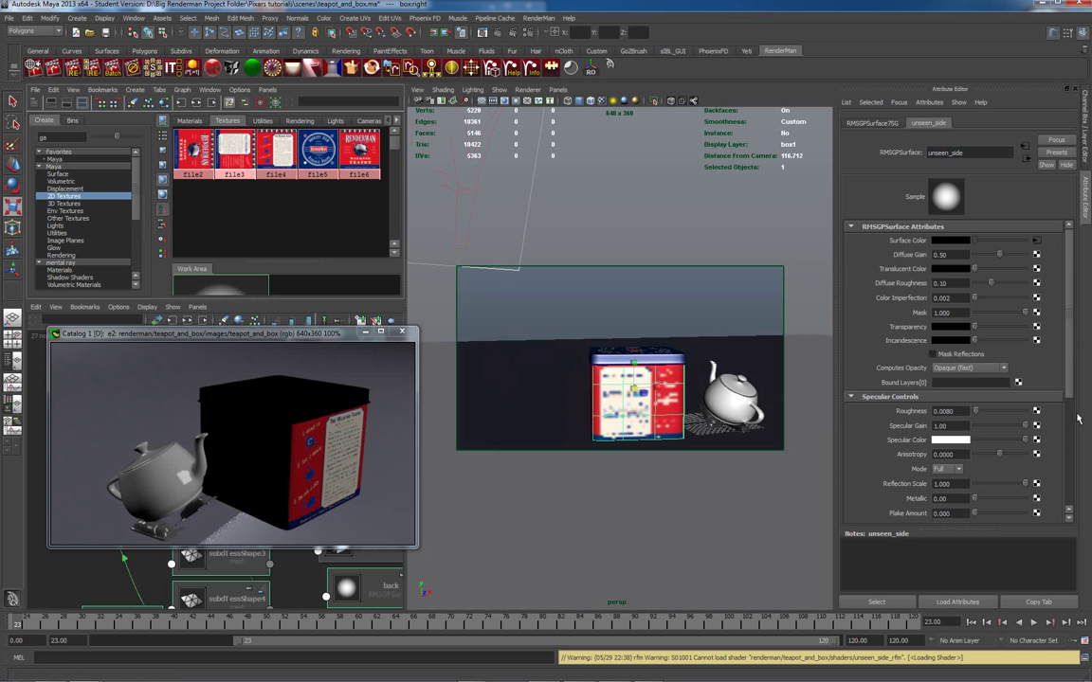
drag(1068, 388, 1067, 497)
click(976, 476)
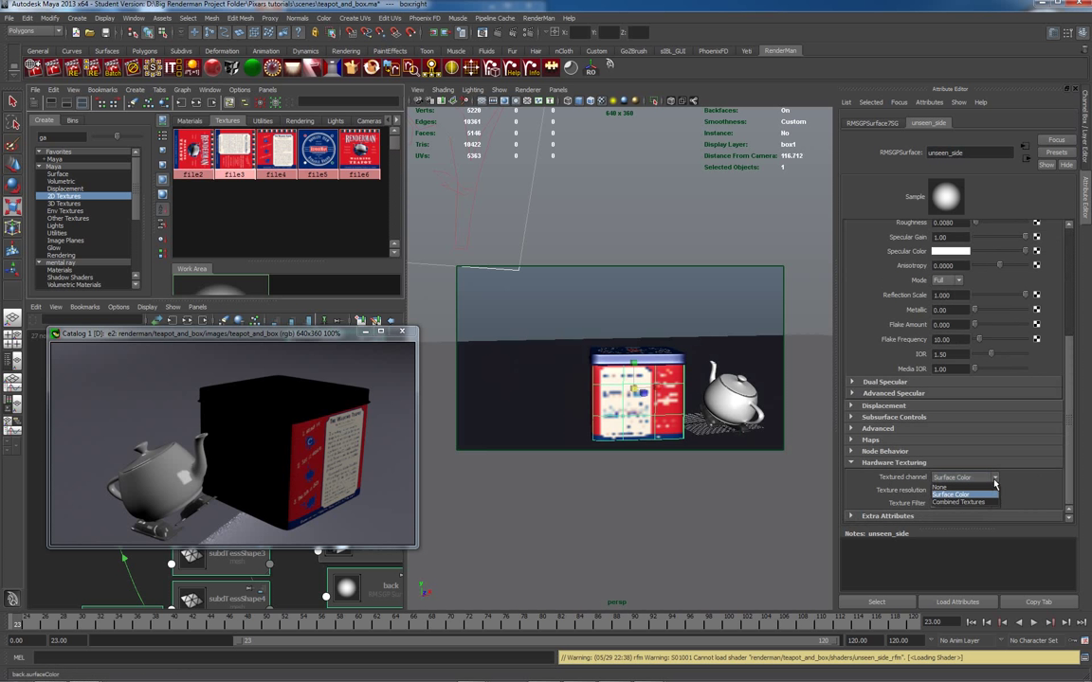
click(974, 494)
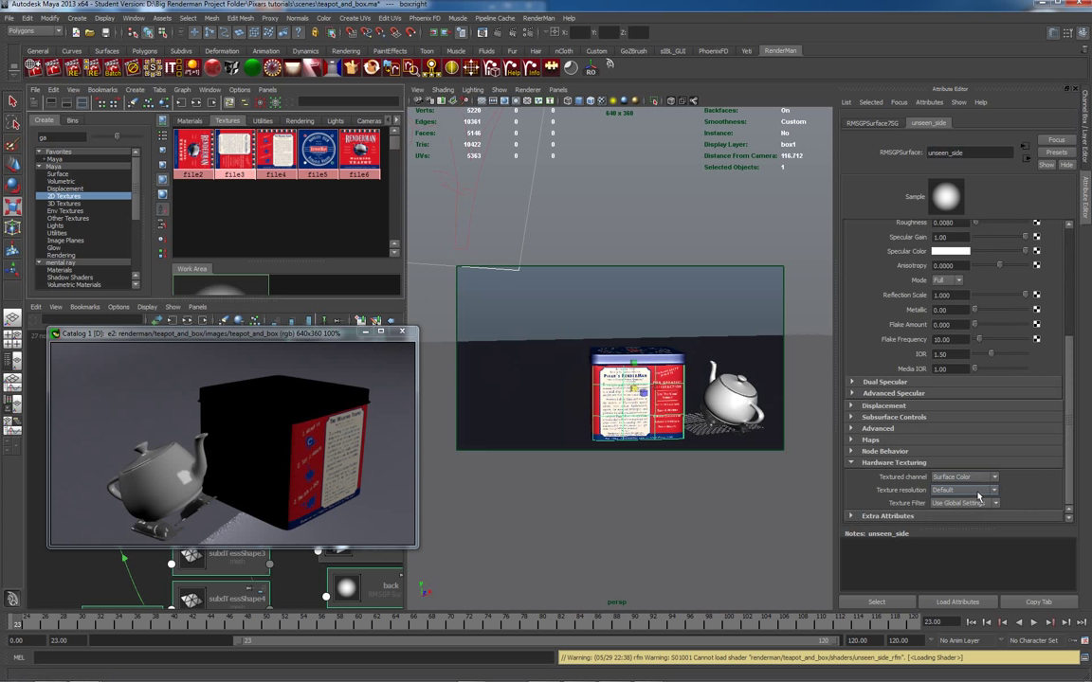
Step: Restore the marks_camera view and re-render the scene with the new box shaders
click(611, 67)
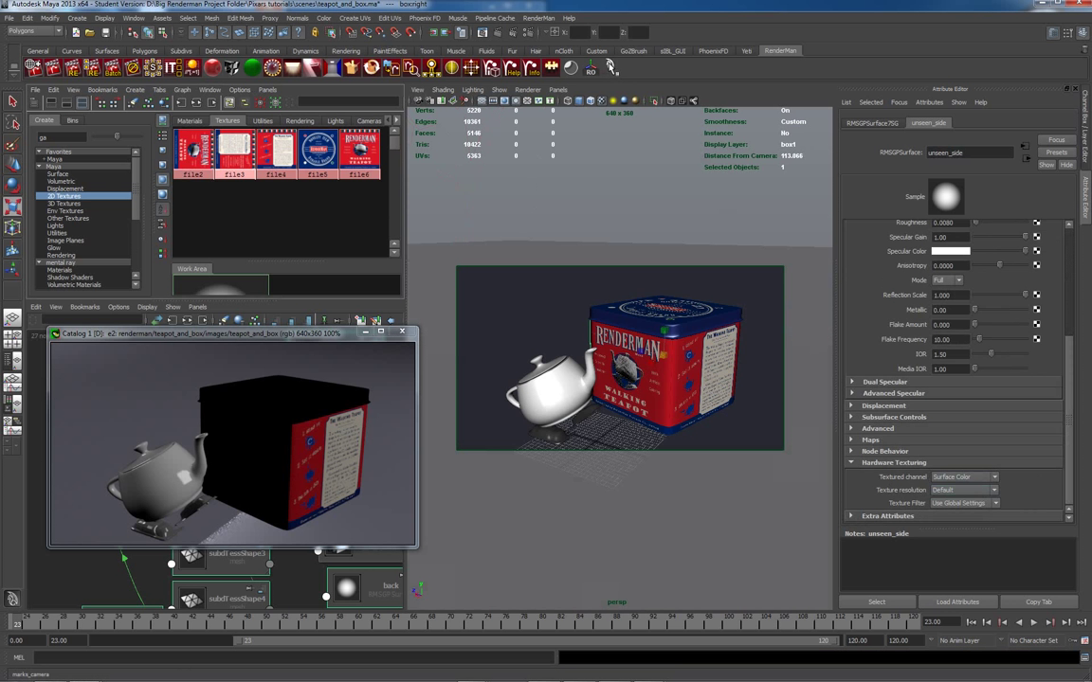
right_click(263, 433)
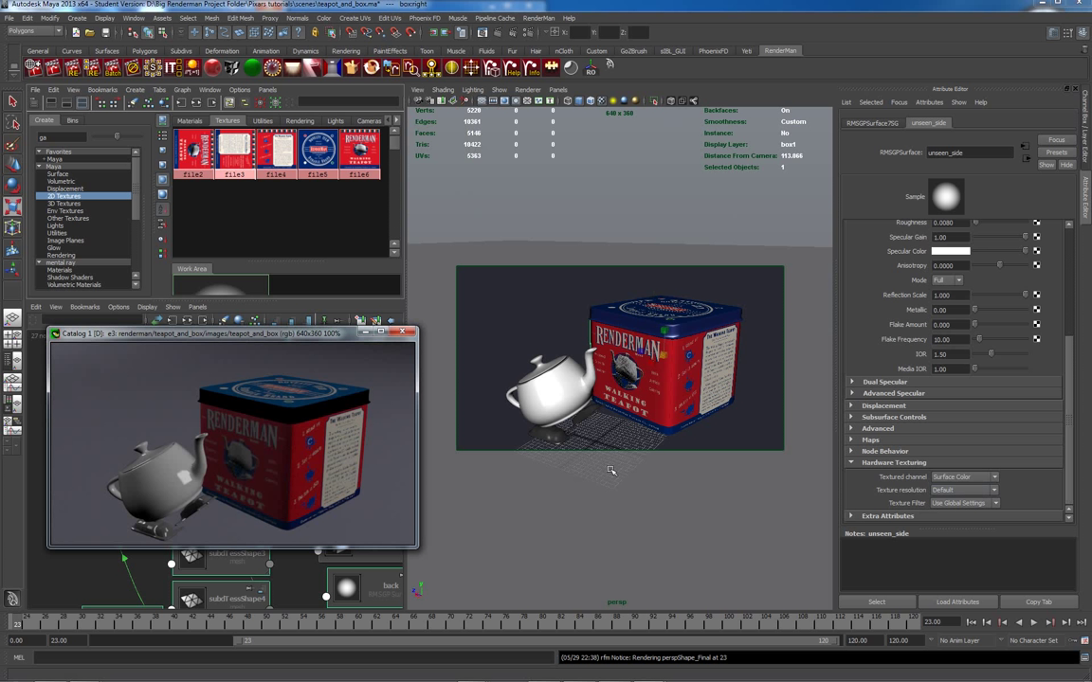
Step: Set the front face's file6 texture to filter type Off and color profile sRGB
click(649, 391)
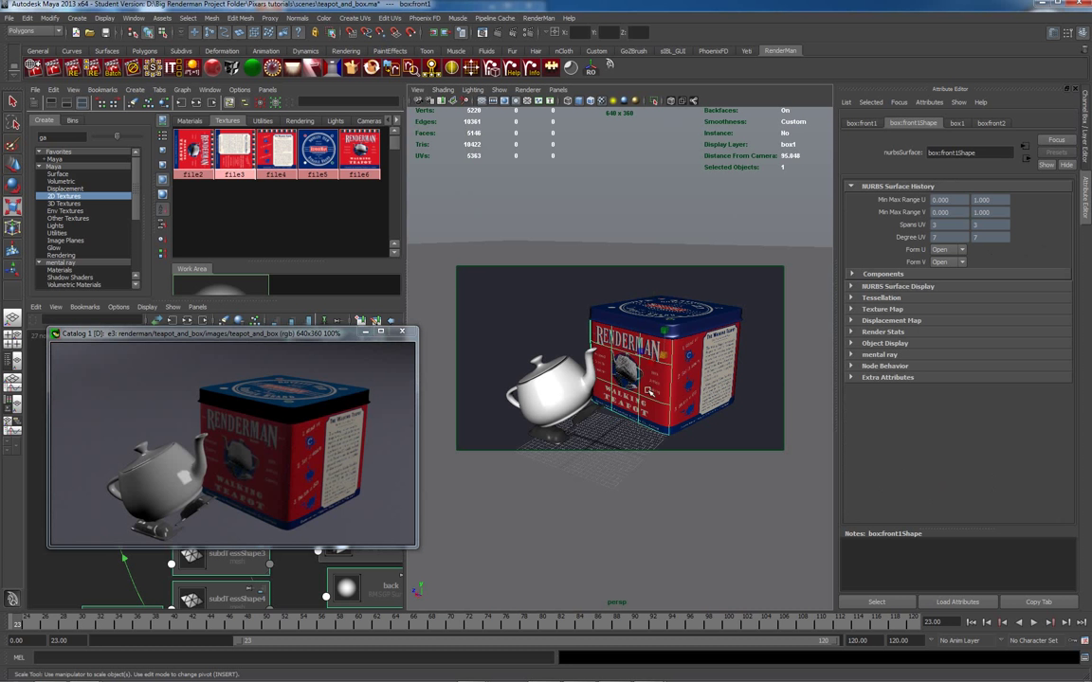
click(990, 123)
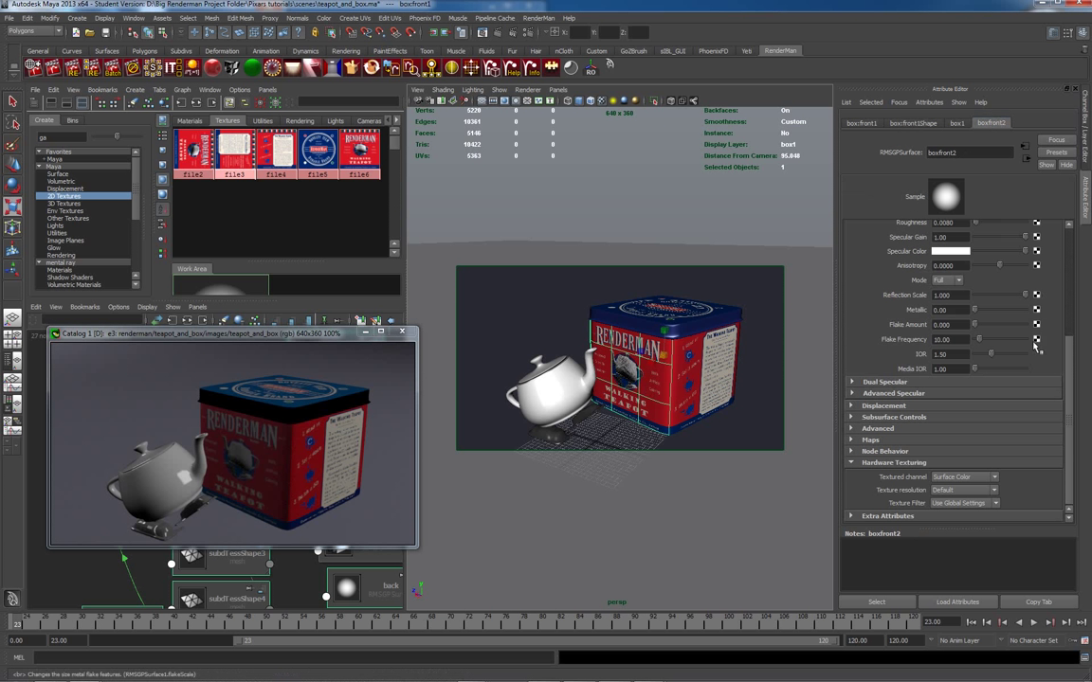
scroll(1069, 292, up, 3)
scroll(967, 209, up, 5)
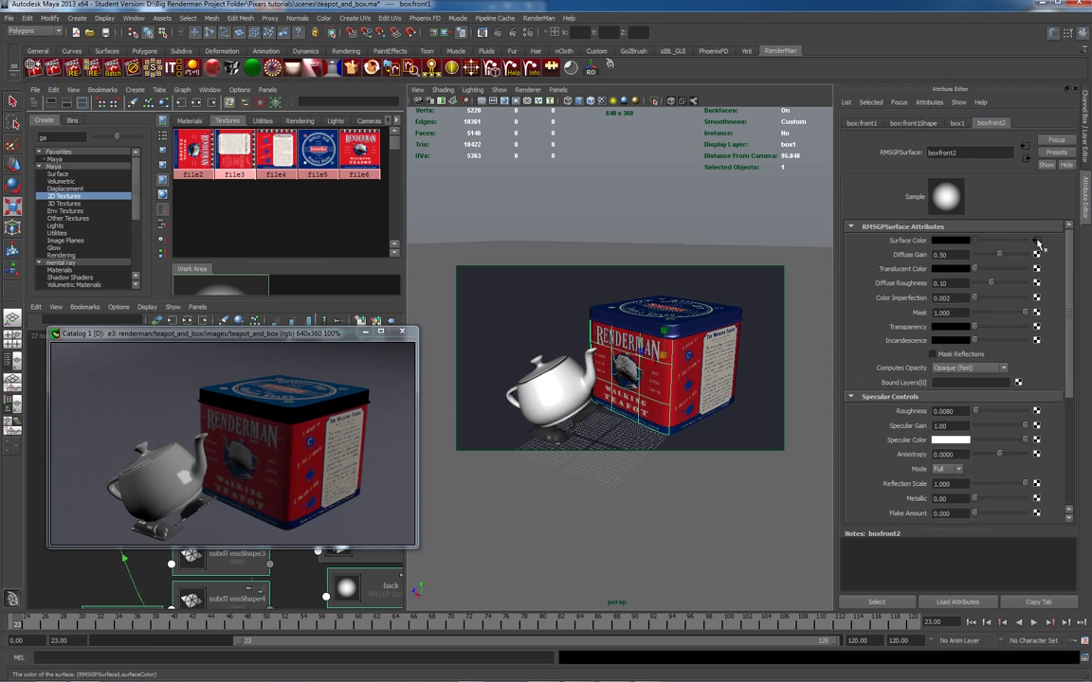
click(936, 220)
click(967, 241)
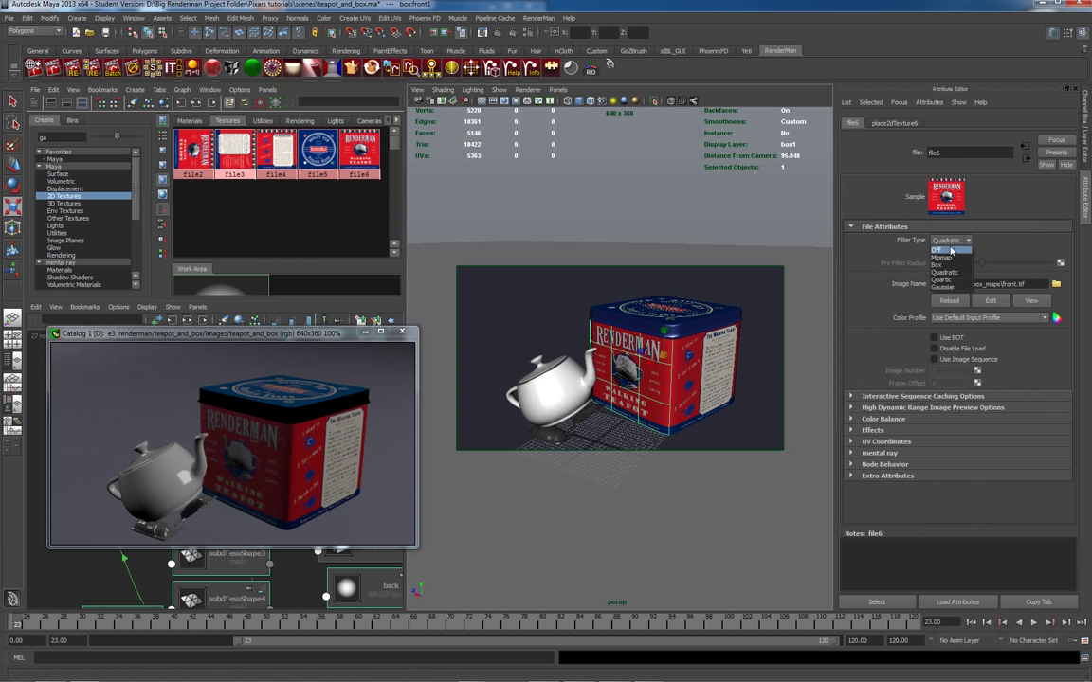
click(951, 249)
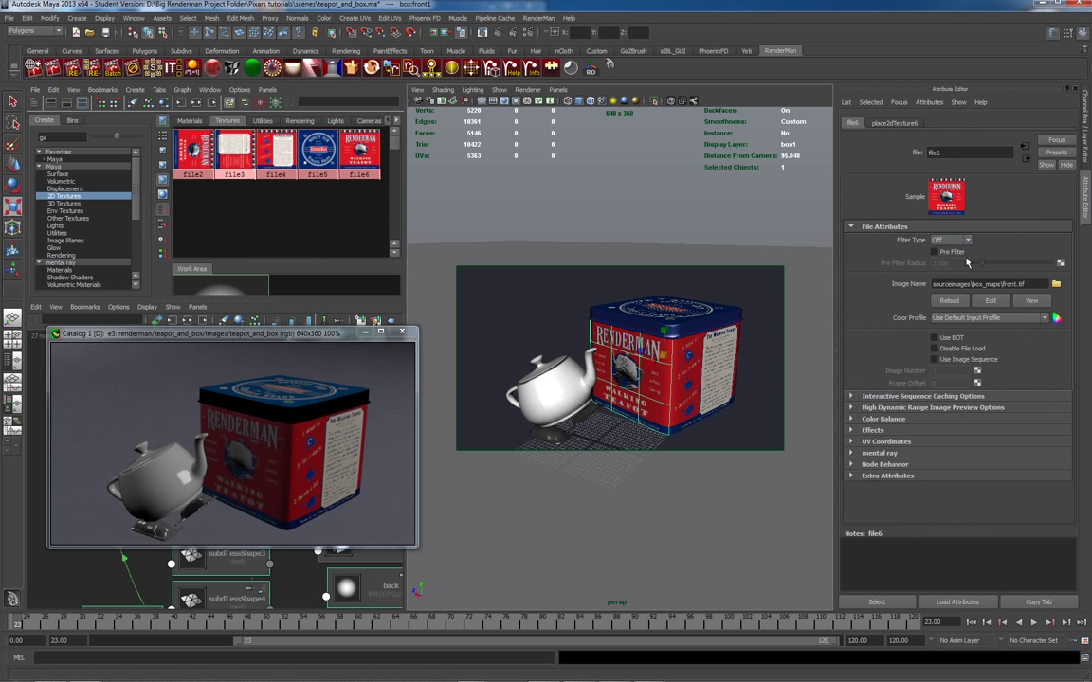
click(1044, 318)
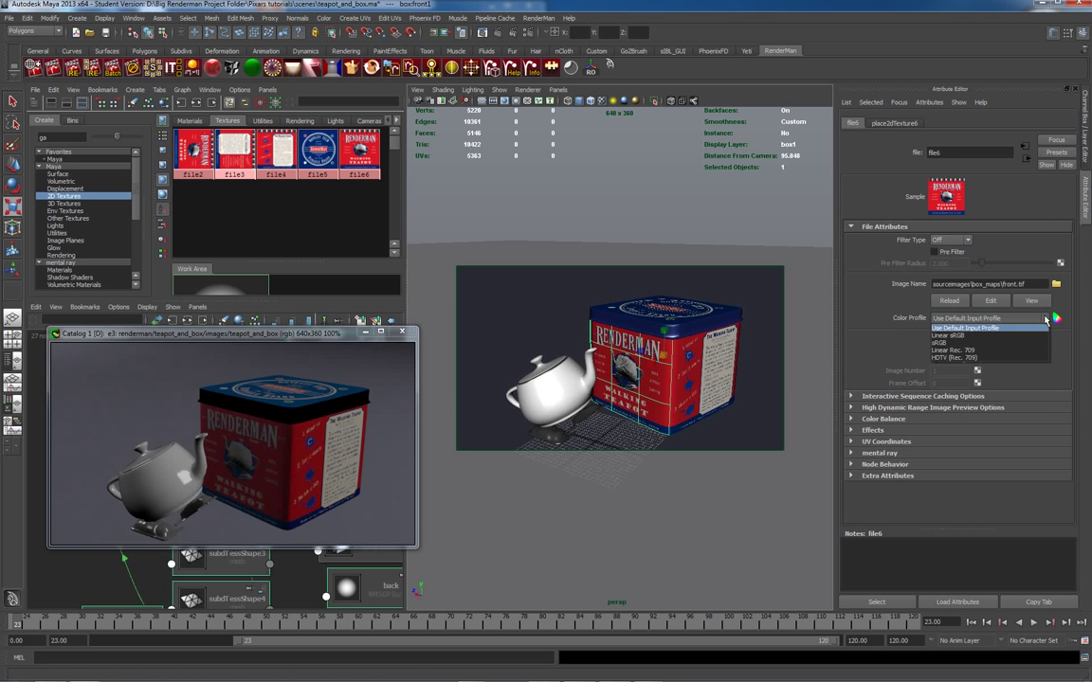
click(945, 343)
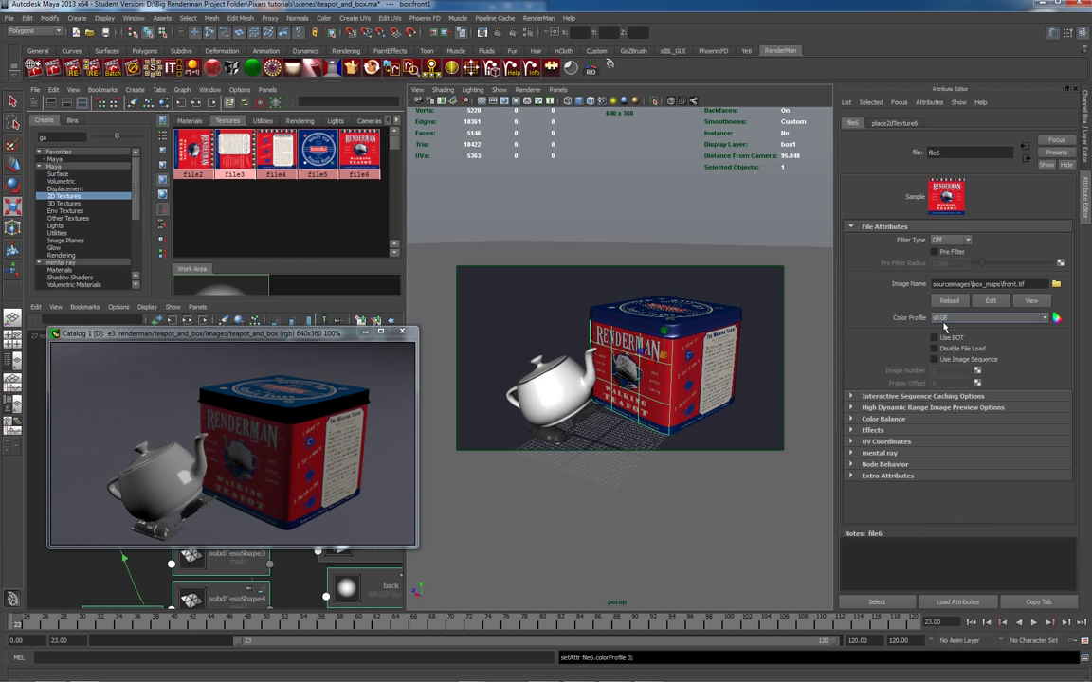
Step: Re-render the scene to check the sRGB front texture, and return to Maya from the Linear Workflow web page
right_click(179, 392)
click(199, 398)
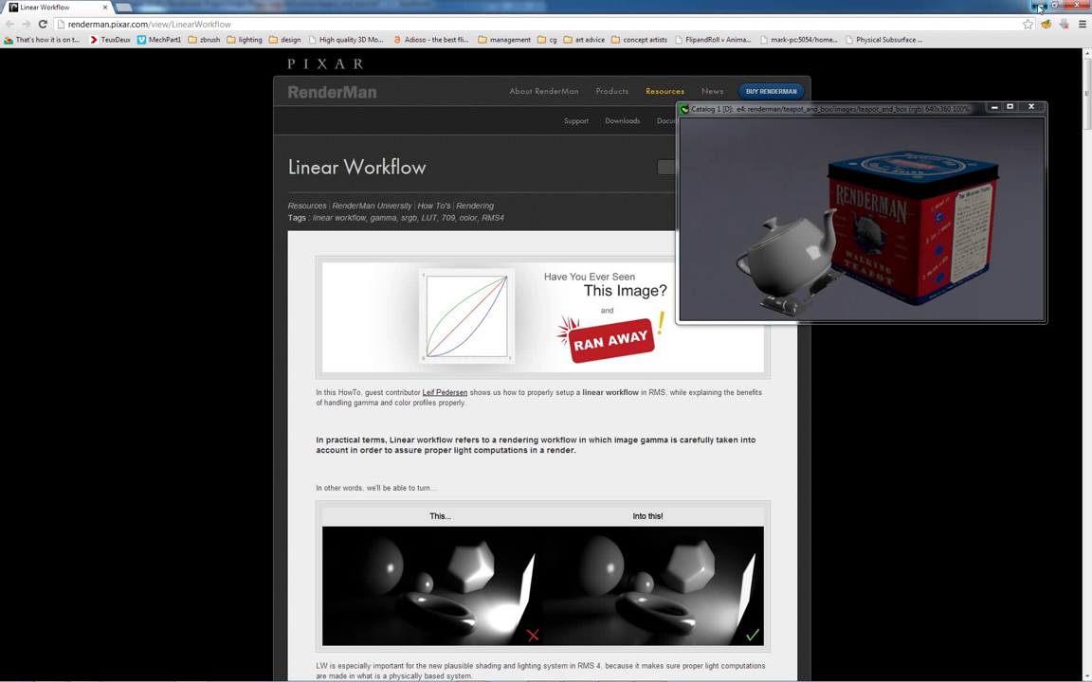
click(1040, 7)
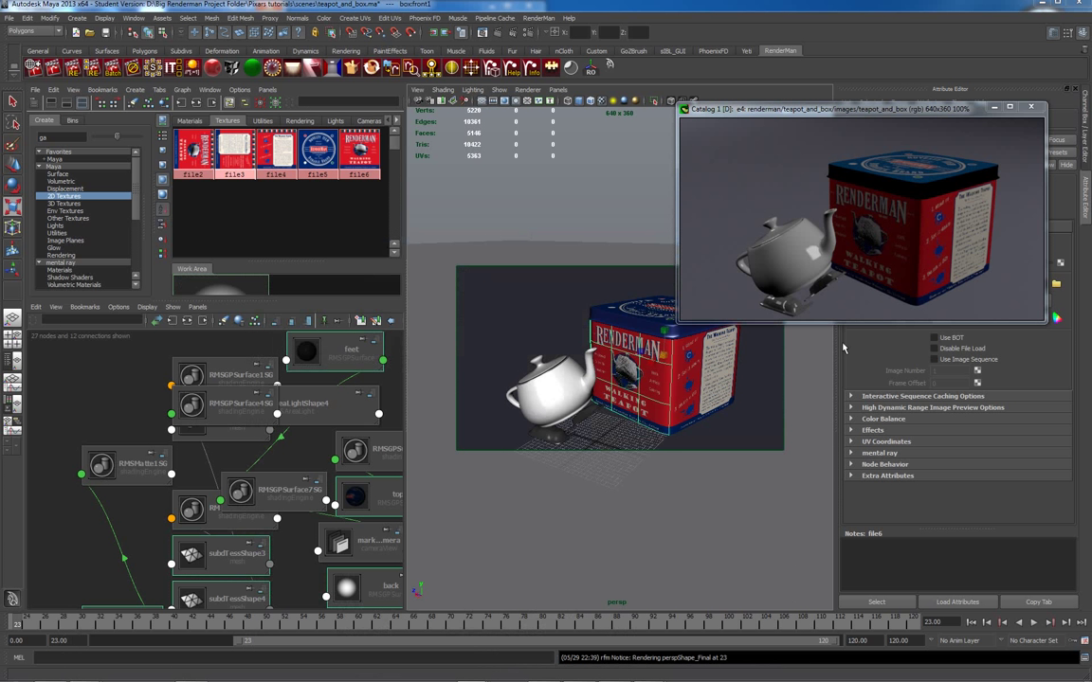
Step: Set the lid top's file5 texture to filter type Off and color profile sRGB, moving the render window aside
alt+drag(709, 392, 478, 362)
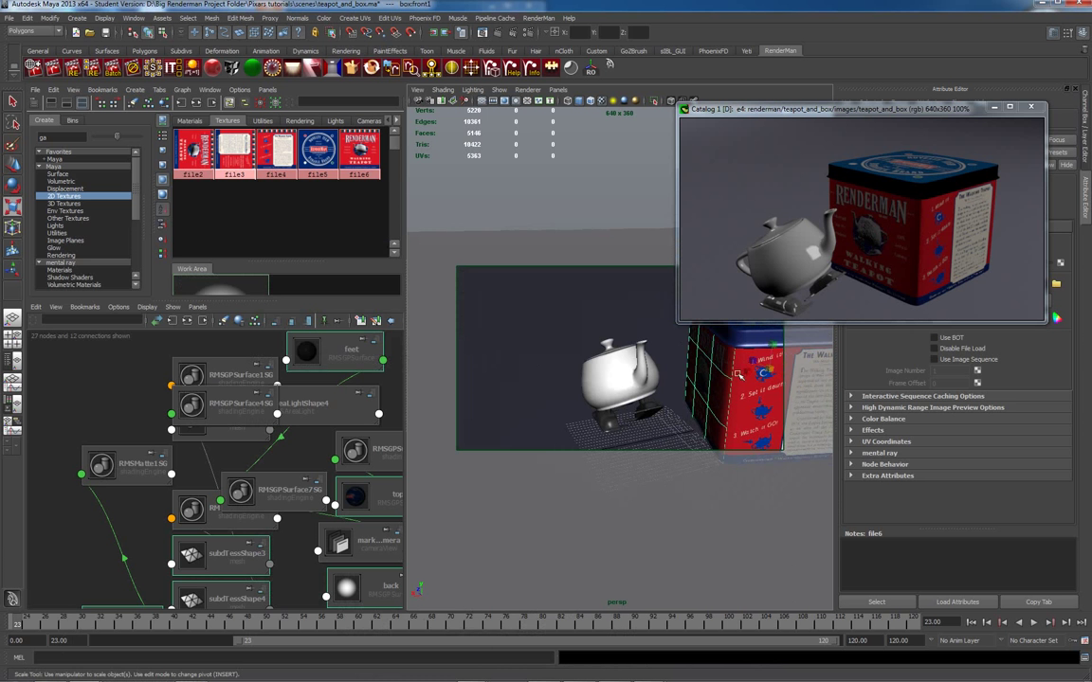
alt+drag(644, 348, 547, 351)
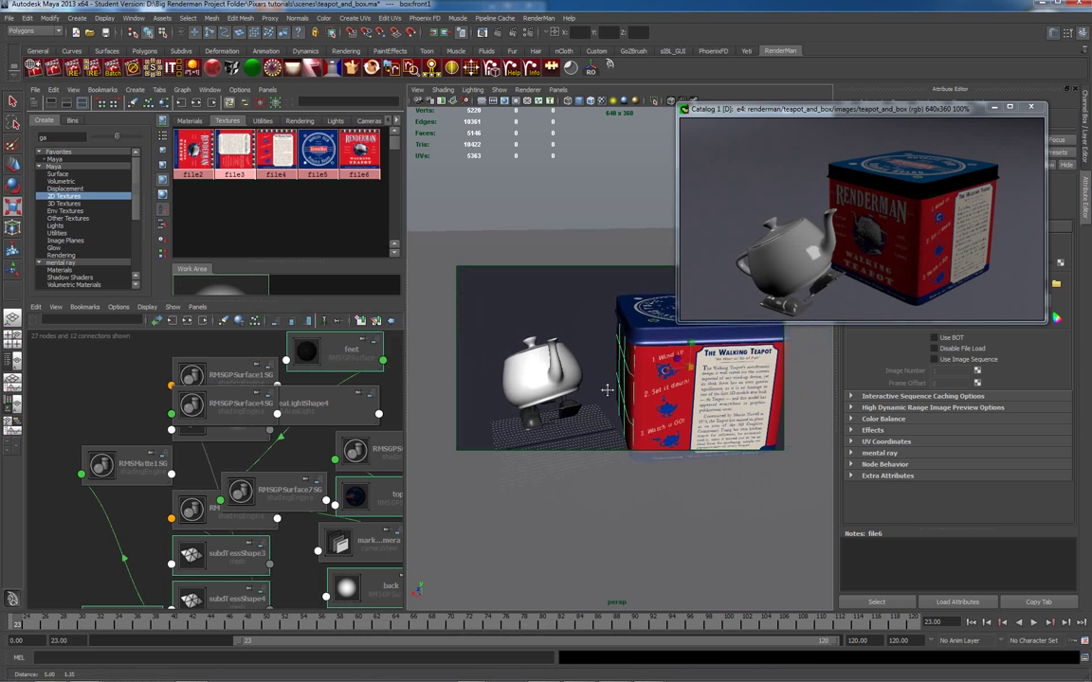
click(656, 308)
drag(820, 123, 29, 374)
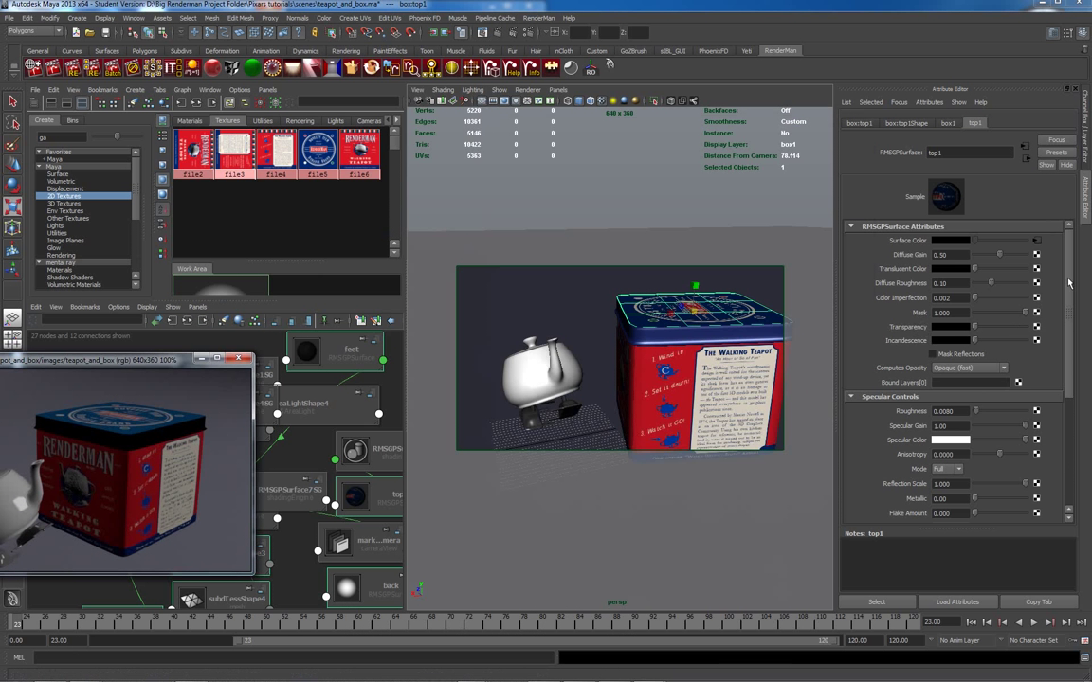
click(943, 223)
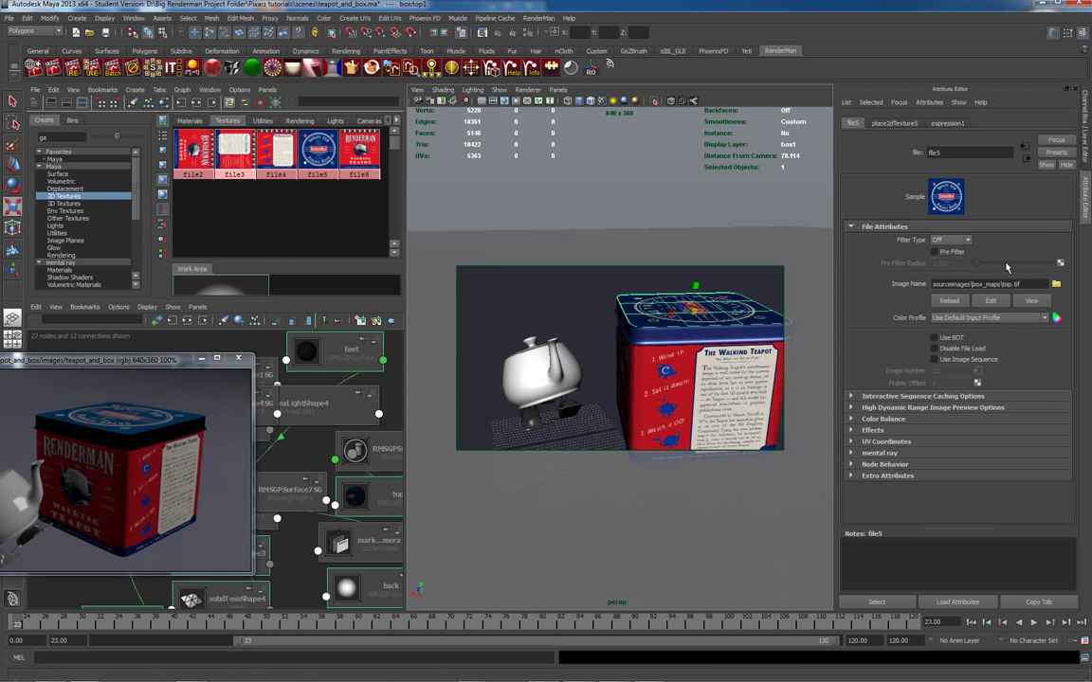
click(949, 239)
click(937, 249)
click(1046, 319)
click(947, 331)
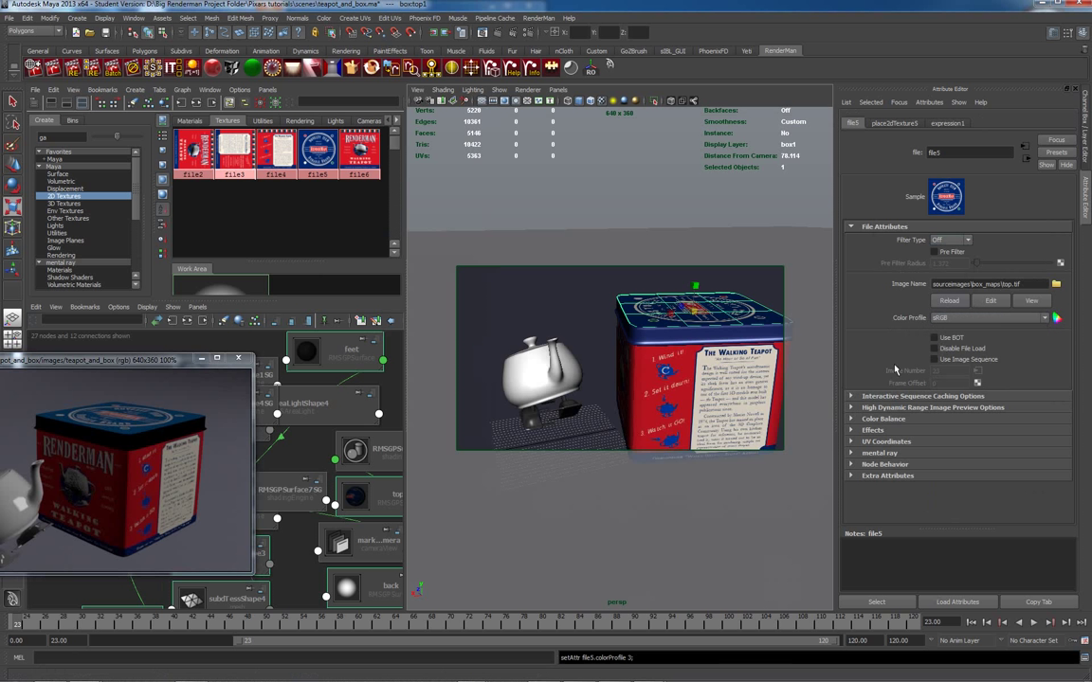
Step: Delete the unused shading nodes from the scene's material list
click(189, 121)
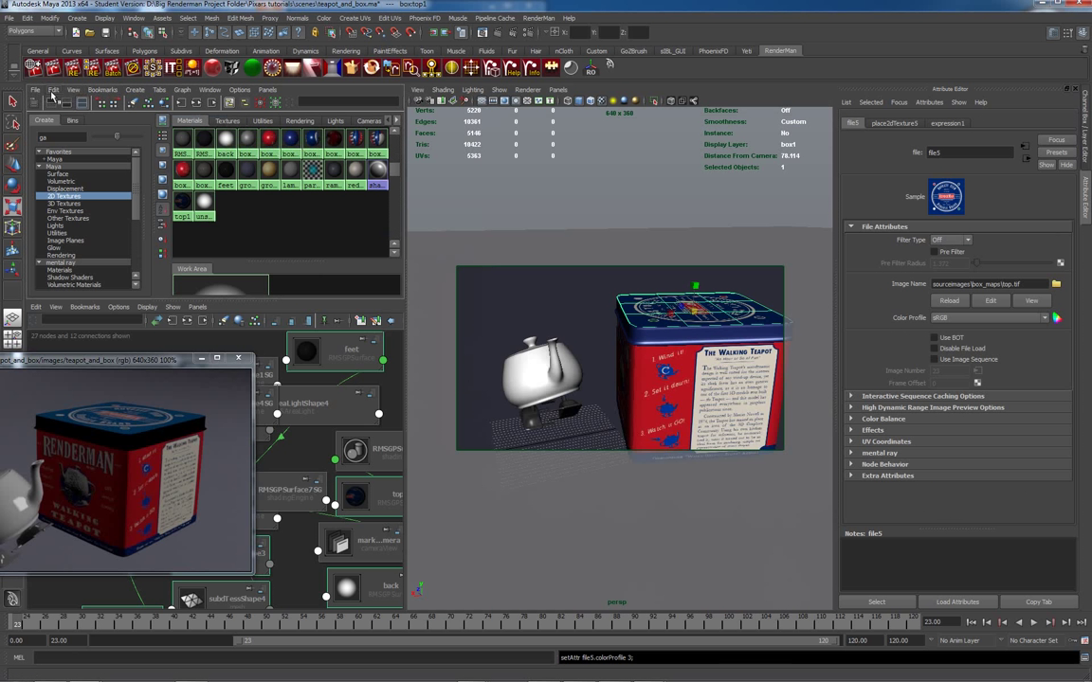
click(54, 90)
click(69, 111)
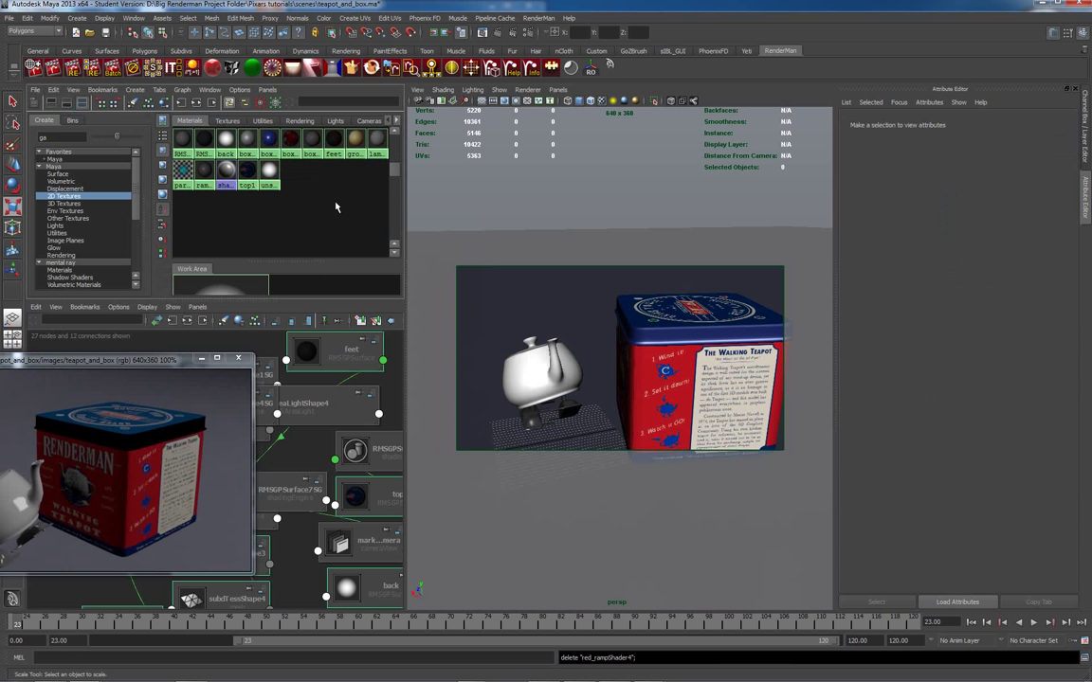
Step: Set the box back face's file2 texture to filter type Off and color profile sRGB
click(225, 168)
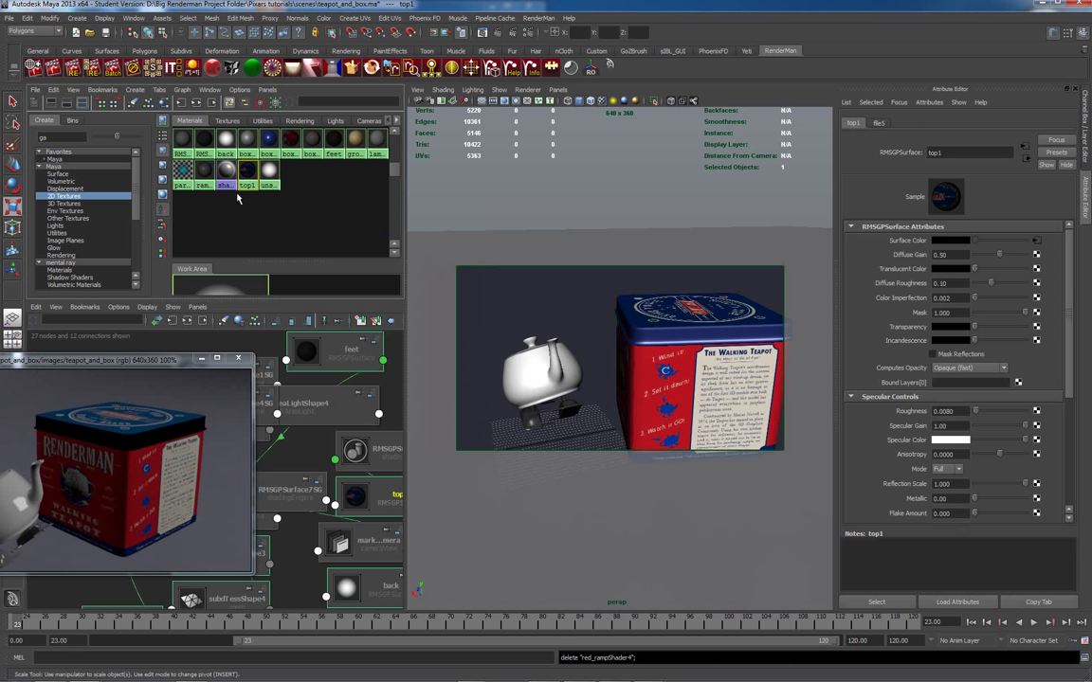
click(290, 141)
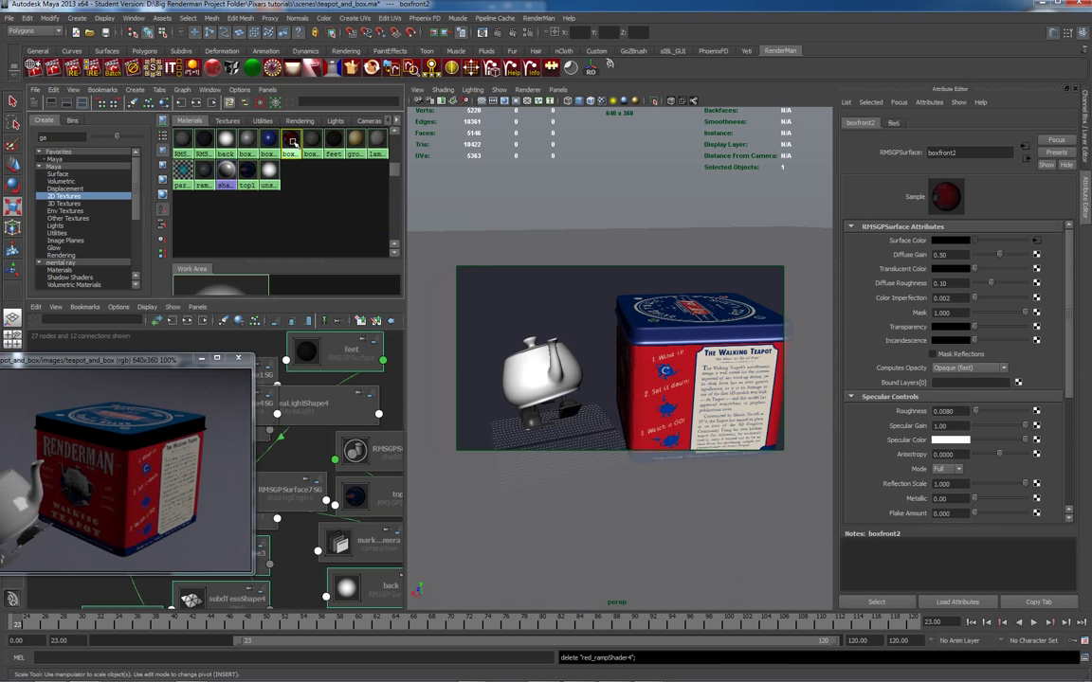
click(677, 401)
alt+drag(662, 392, 643, 383)
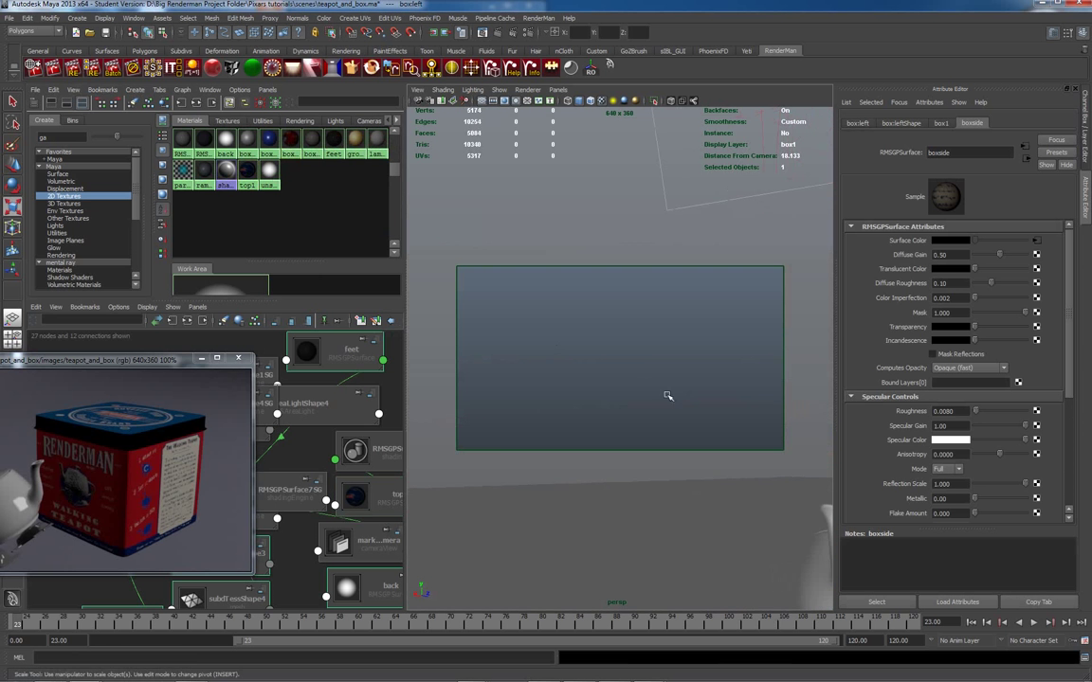
alt+drag(567, 341, 661, 409)
click(652, 379)
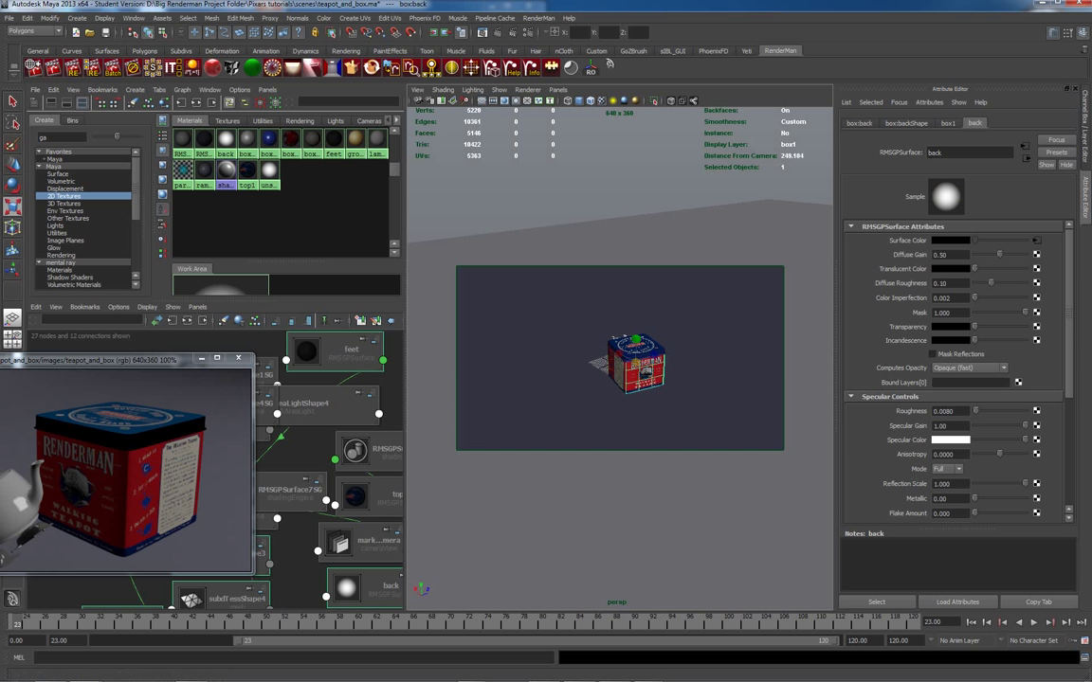
click(1036, 242)
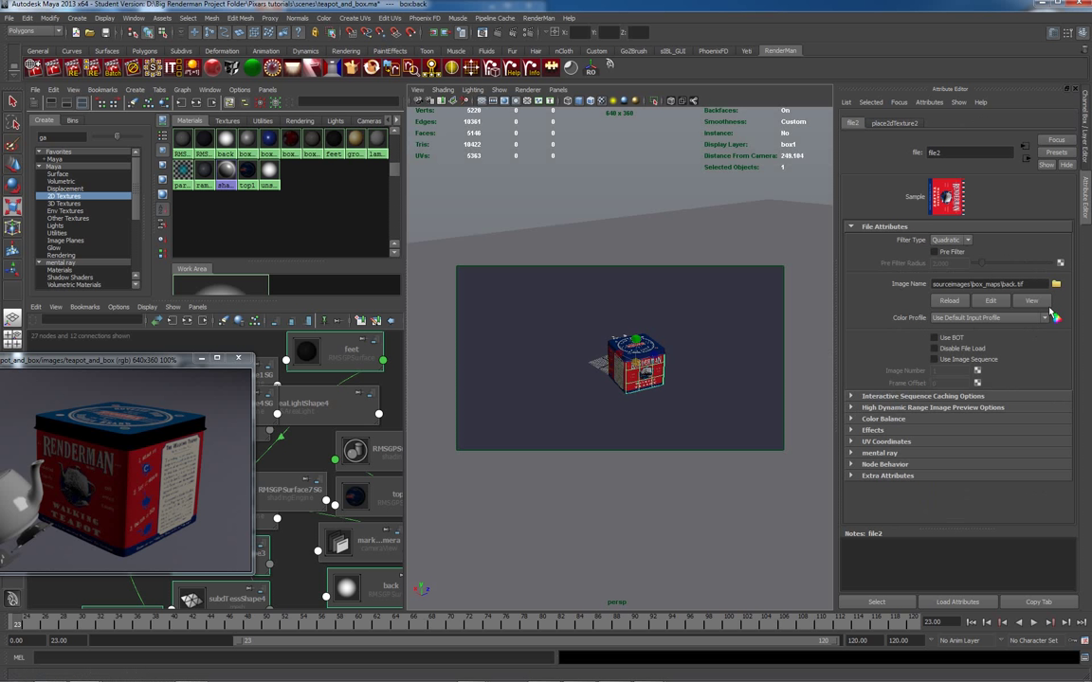
click(951, 240)
click(945, 244)
alt+drag(699, 384, 656, 376)
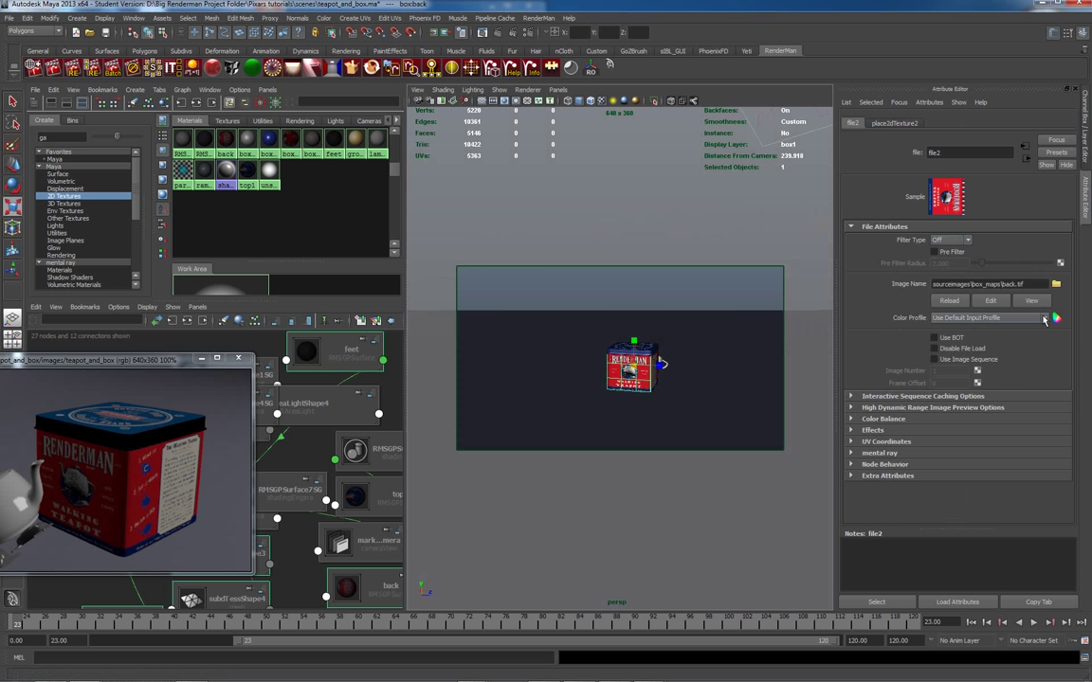
click(990, 318)
click(954, 344)
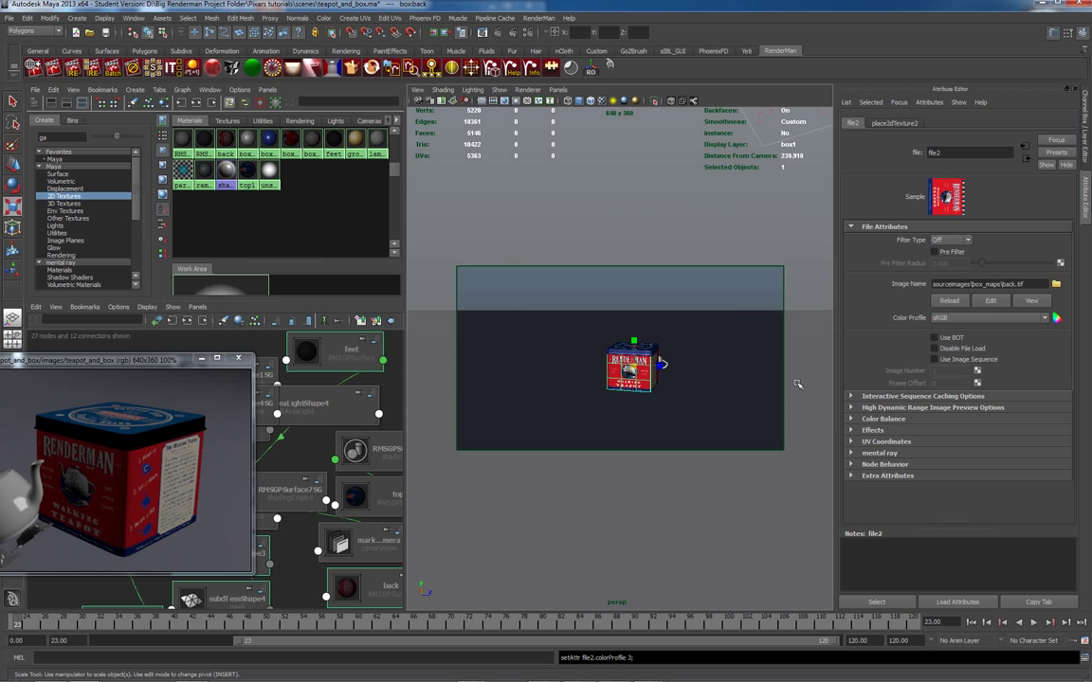
Step: Set the box right face's file3 texture to filter type Off and color profile Linear sRGB
alt+drag(699, 417, 611, 413)
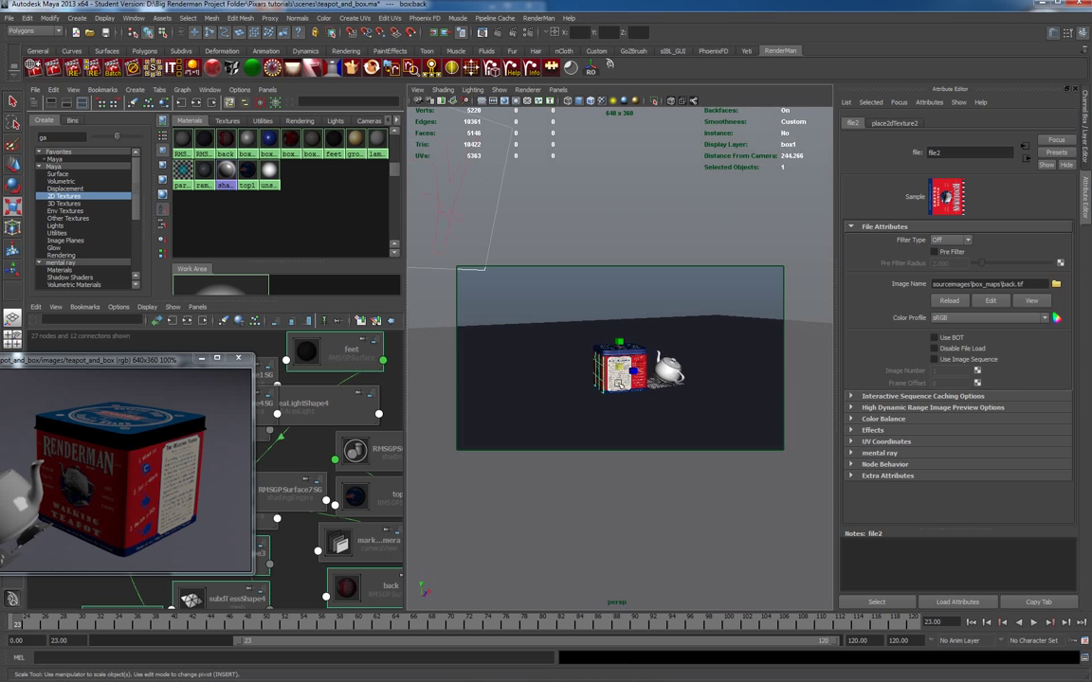
click(625, 371)
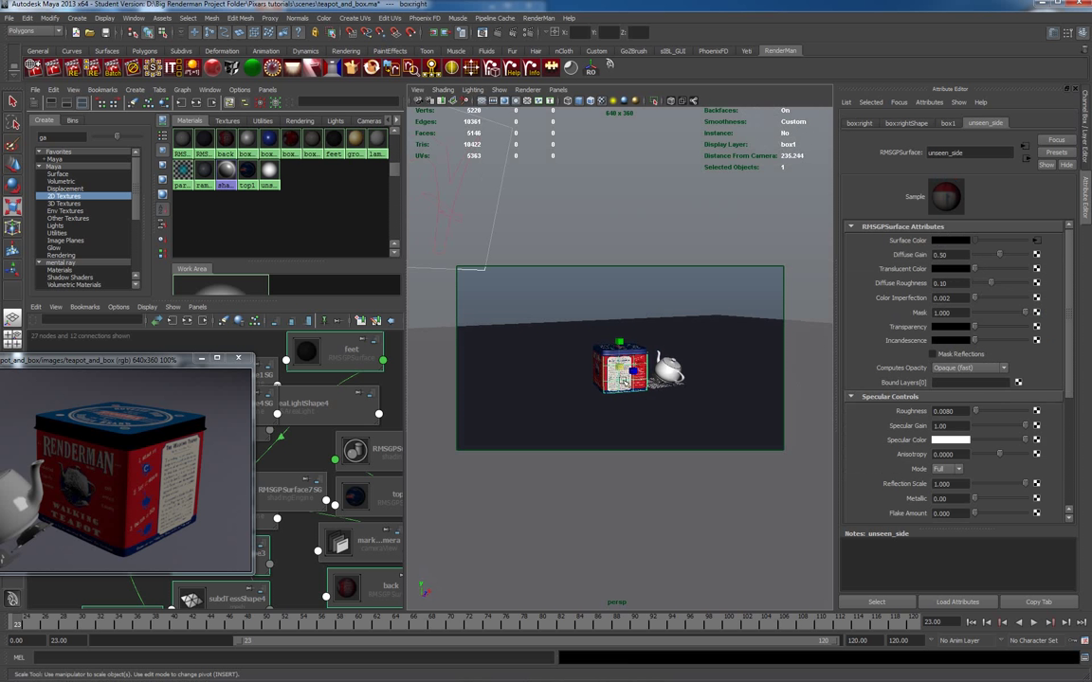
click(1035, 240)
click(958, 241)
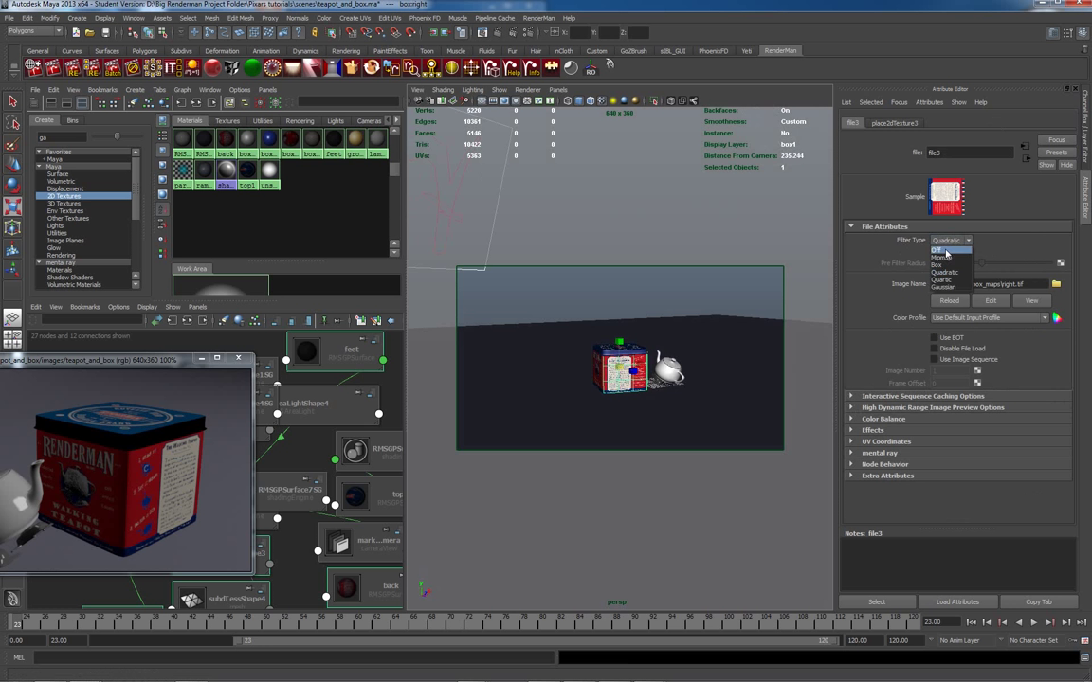
click(939, 249)
click(1045, 319)
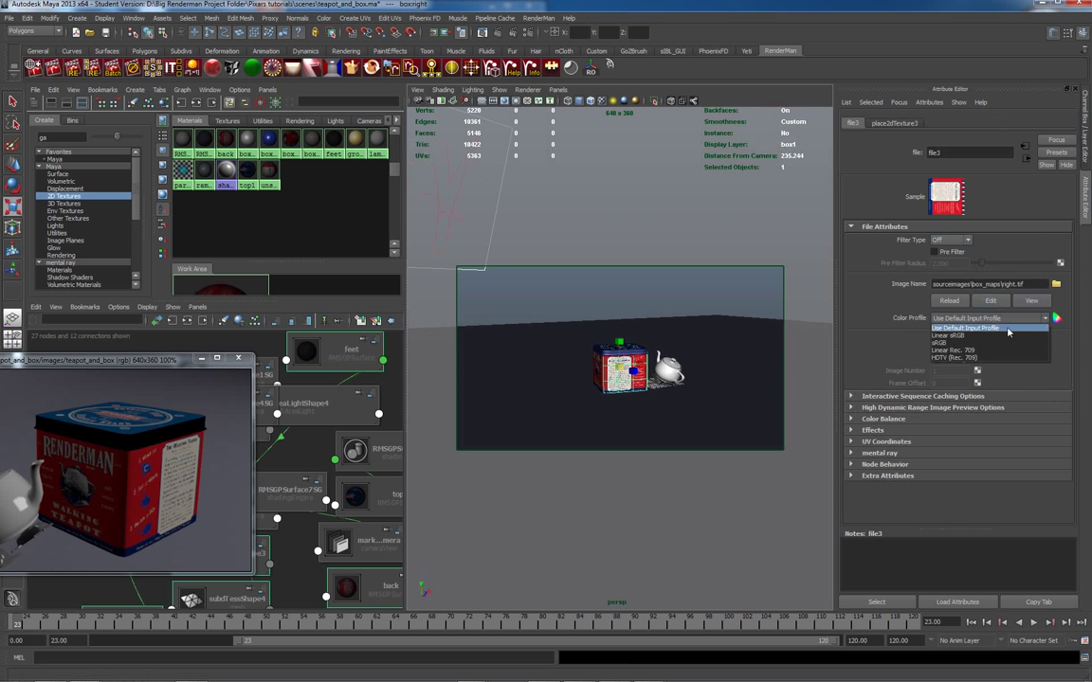
click(947, 341)
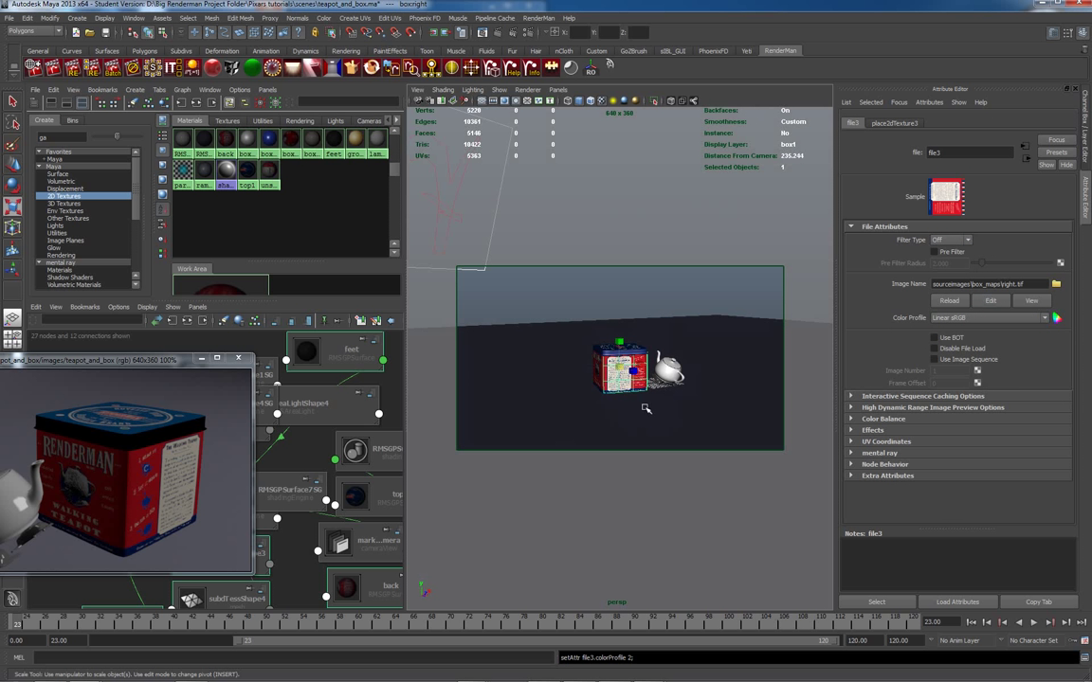
Step: Re-render the scene from the original camera angle to check the box textures, and minimize the render window
mouse_move(629, 403)
alt+mouse_down()
mouse_move(653, 357)
mouse_move(689, 378)
mouse_move(650, 383)
mouse_move(714, 382)
mouse_move(635, 399)
mouse_move(614, 324)
mouse_move(577, 361)
mouse_move(660, 378)
mouse_move(611, 399)
mouse_move(585, 383)
mouse_move(635, 380)
mouse_move(616, 385)
alt+mouse_up()
key(alt+b)
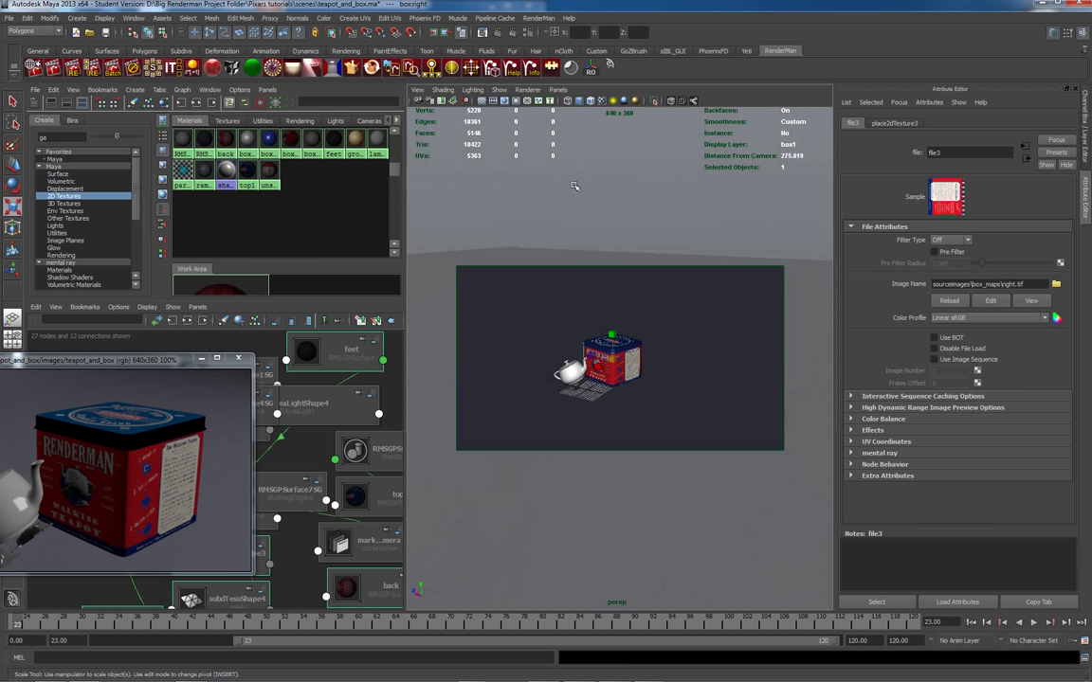
click(609, 67)
key(r)
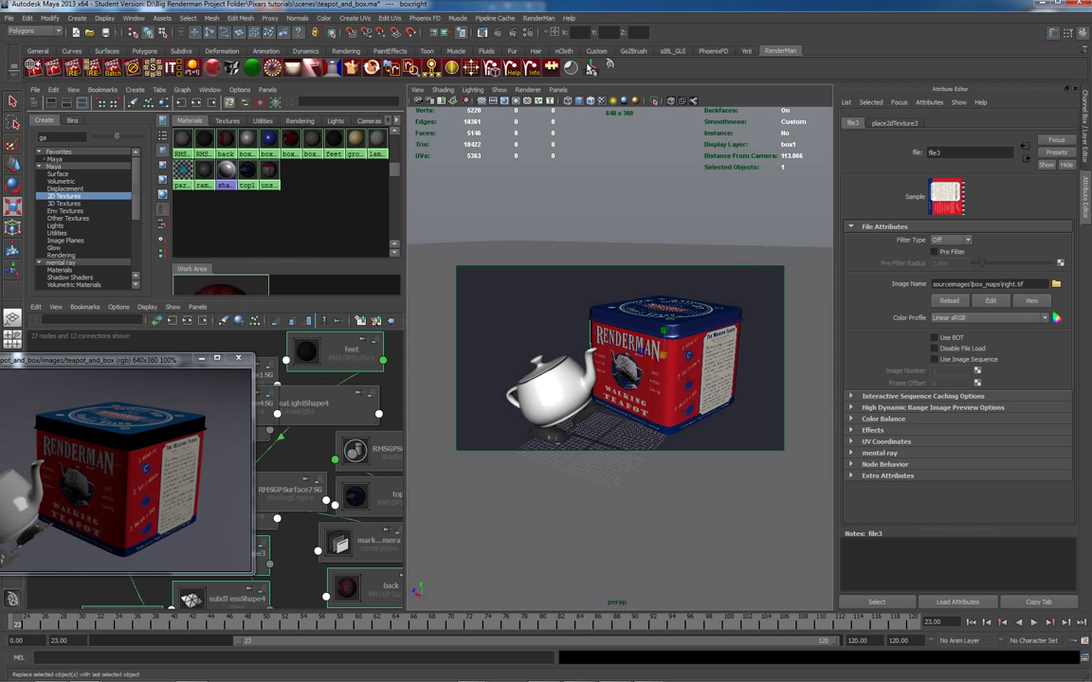
drag(149, 363, 507, 246)
right_click(437, 350)
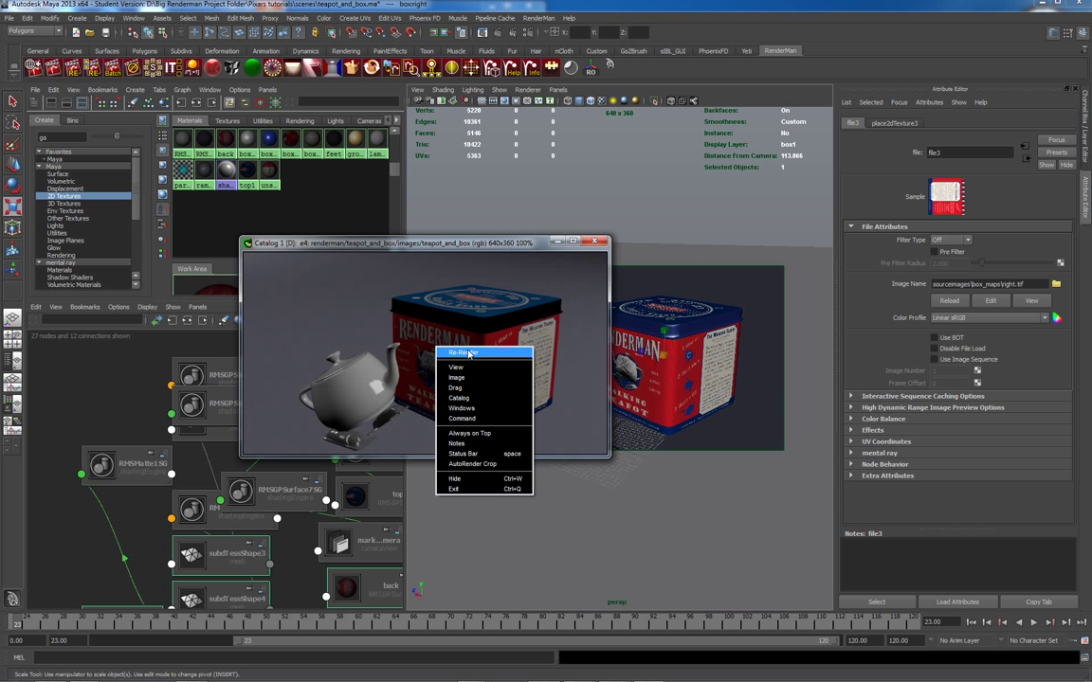
click(468, 353)
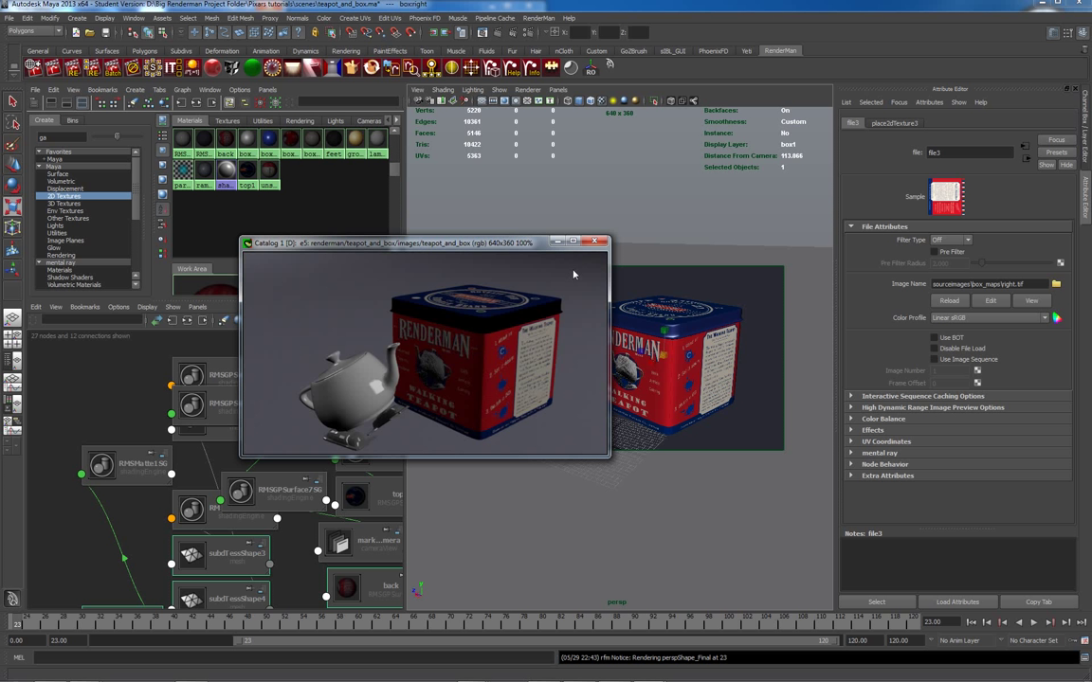
click(558, 242)
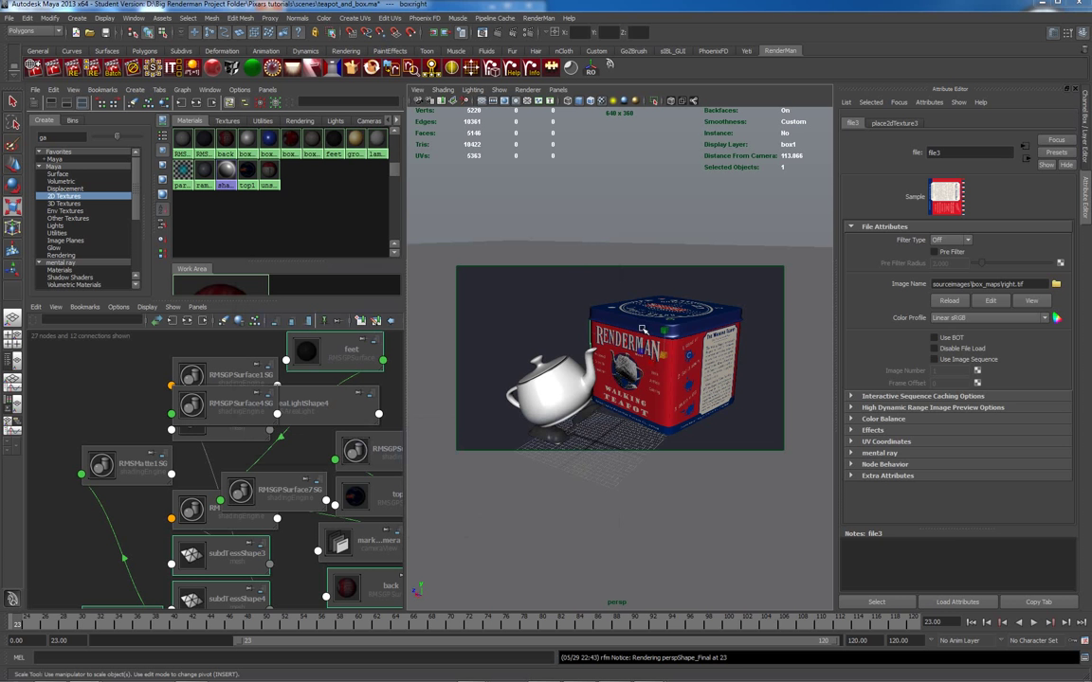
Step: Open the color of the boxblue Blinn material on the lid's rim so it enters the color history
click(581, 305)
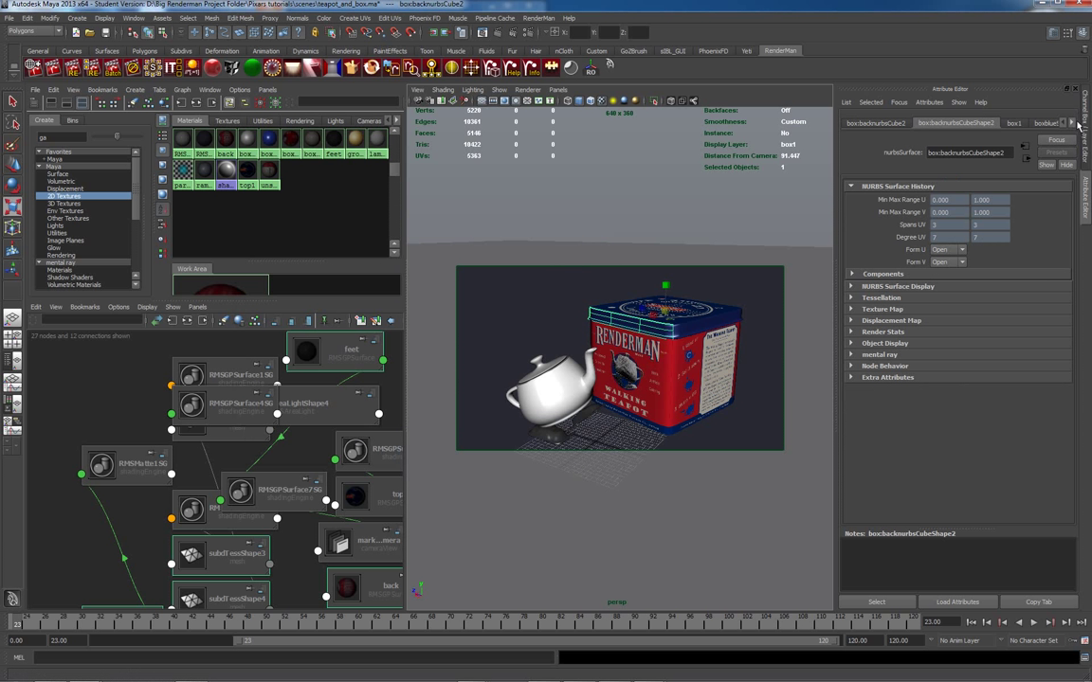
click(1071, 123)
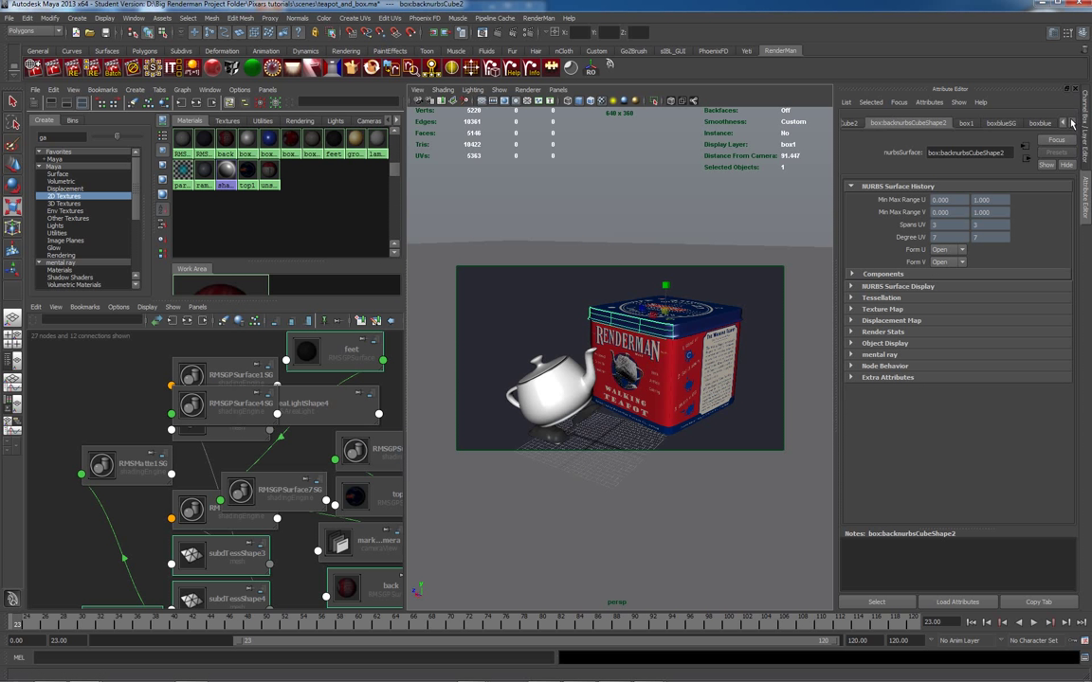
click(1039, 123)
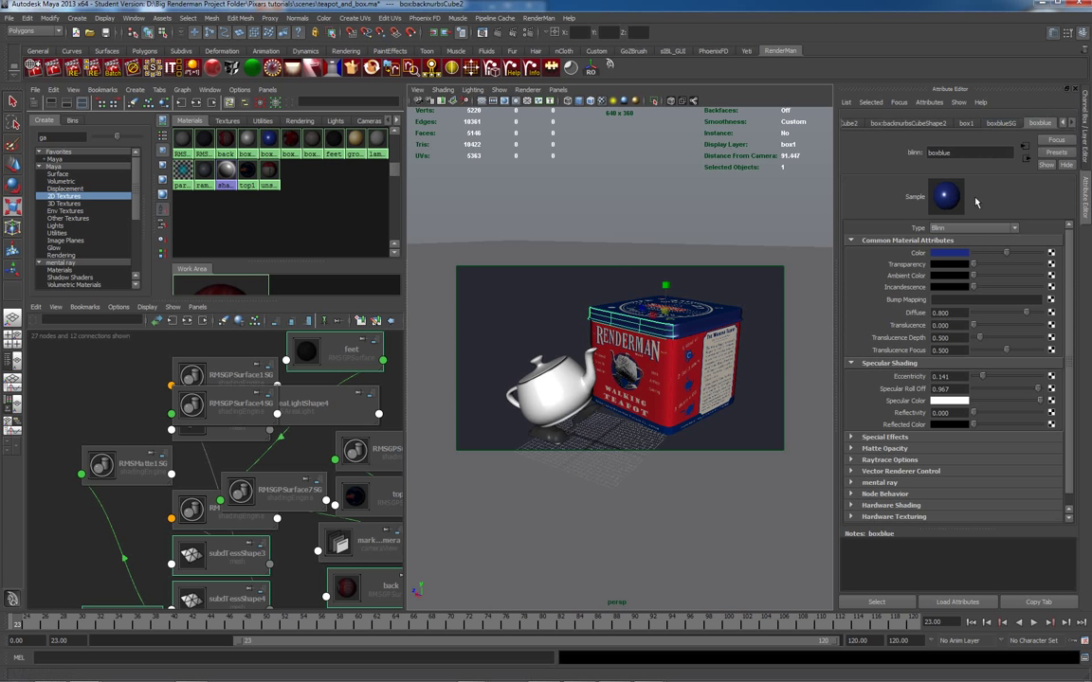
click(945, 254)
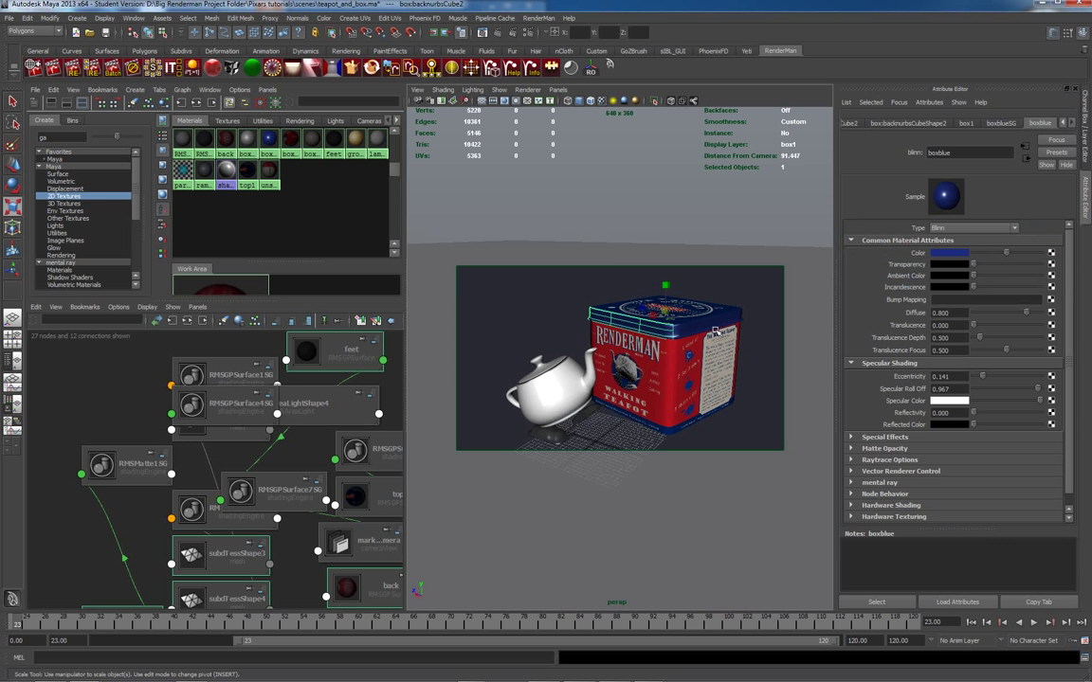
Step: Select all four side surfaces of the lid's rim and assign them a new RMSGPSurface shader
shift+click(740, 351)
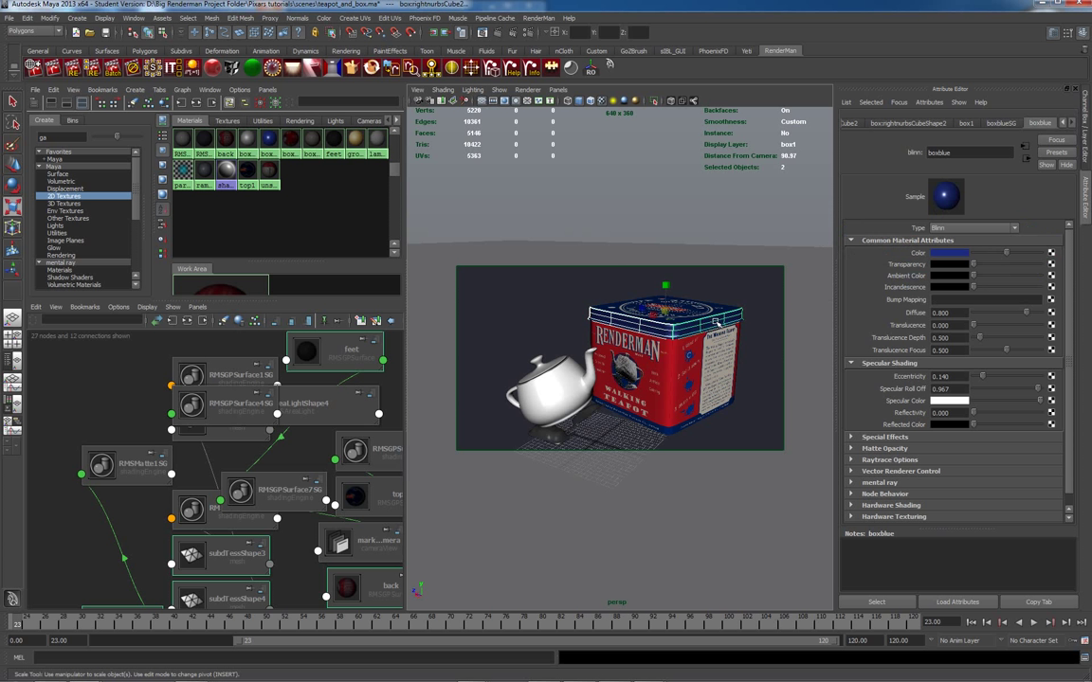
alt+drag(740, 351, 712, 364)
alt+right_drag(712, 364, 520, 396)
alt+drag(519, 396, 678, 401)
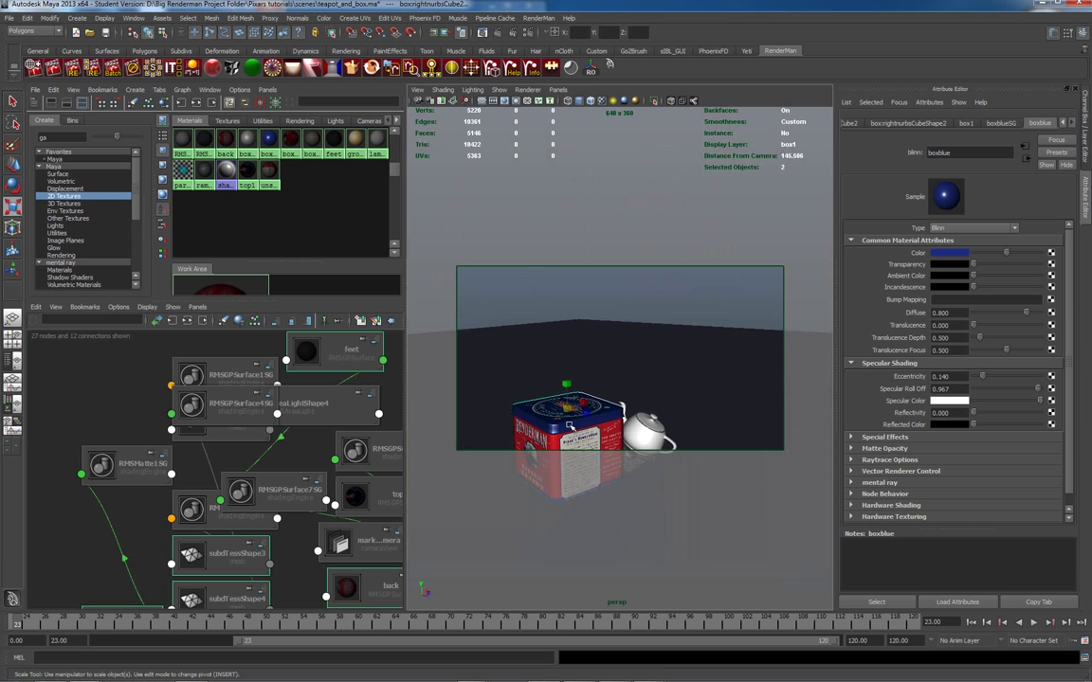
key(r)
shift+click(549, 423)
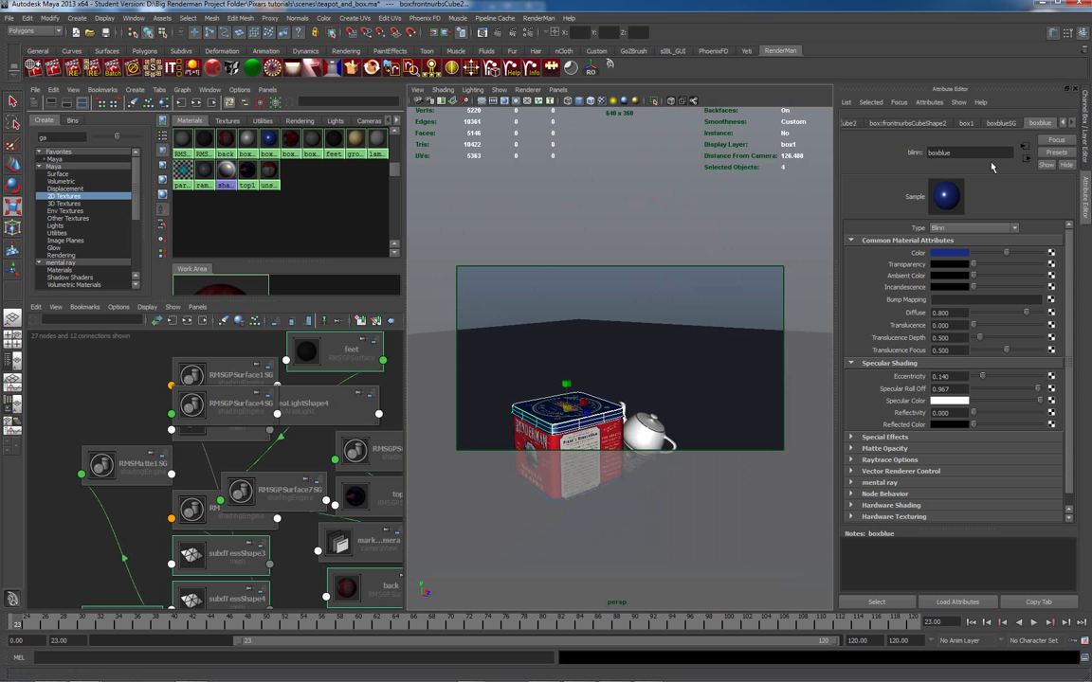
click(213, 71)
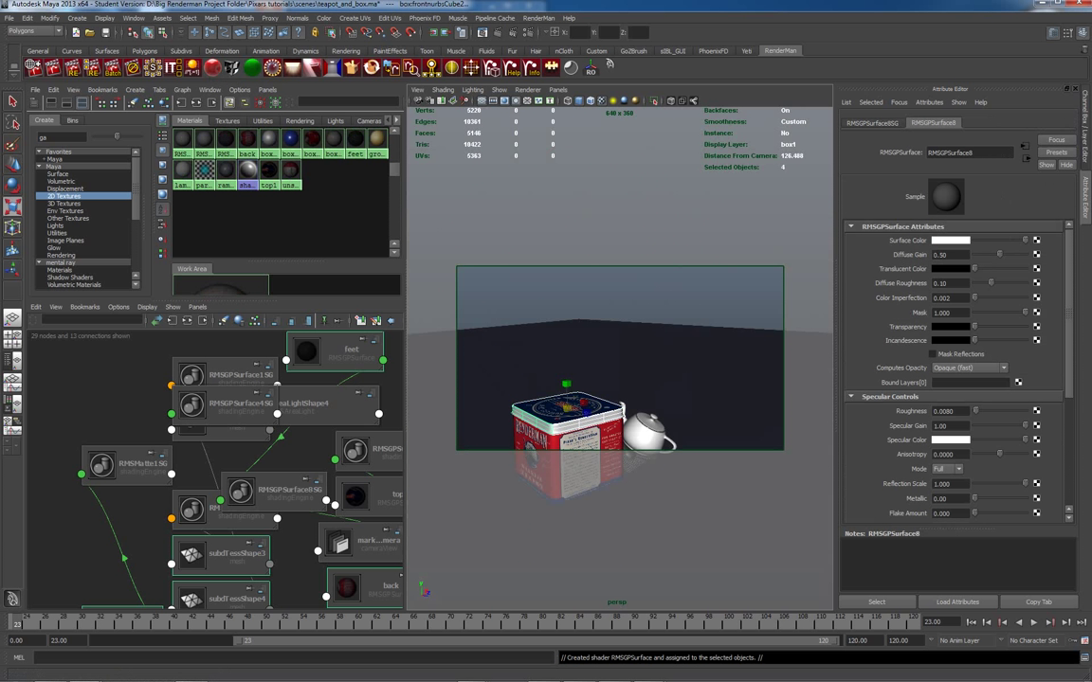
Step: Set the lid rim shader's surface color to the dark blue from the color history (H 229, S 0.779, V 0.500)
click(955, 241)
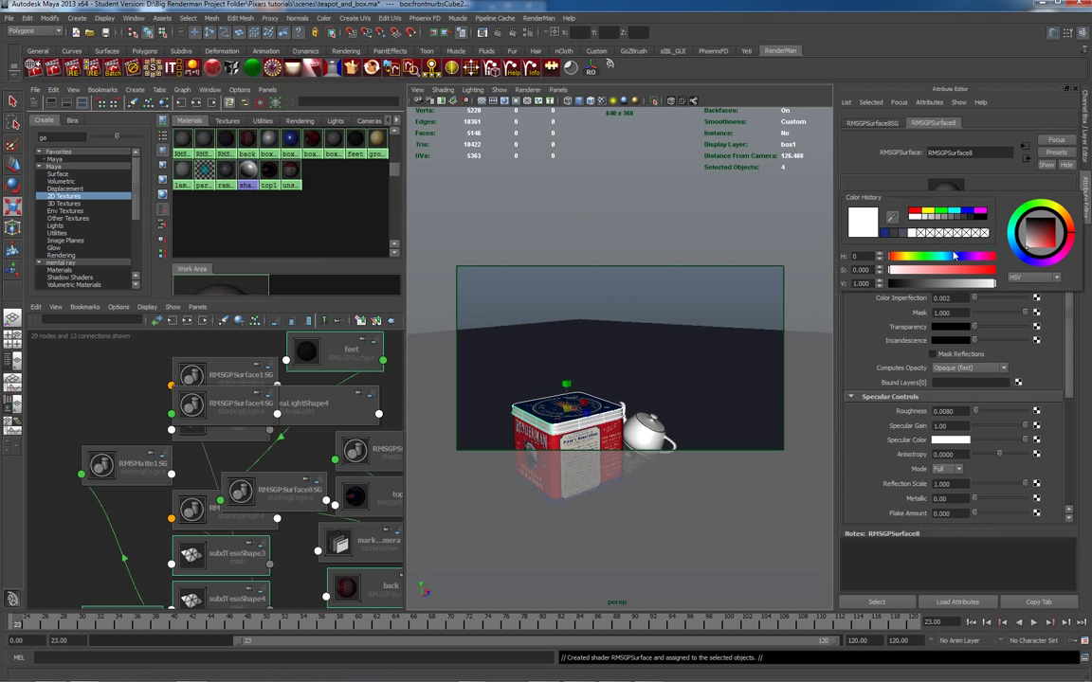
click(885, 233)
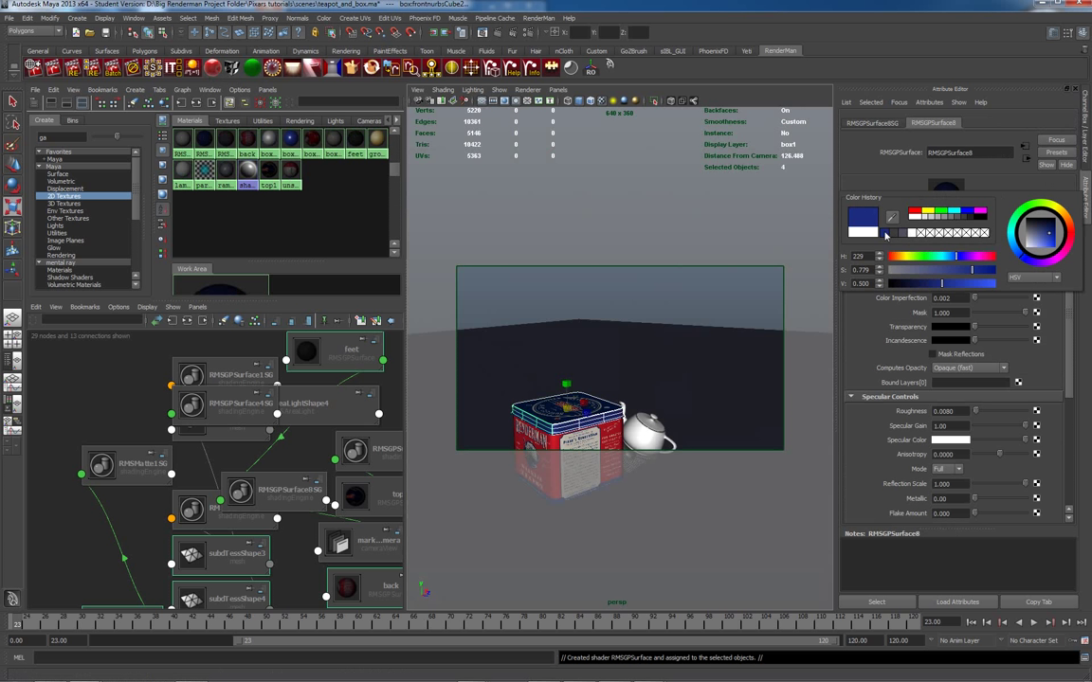
click(610, 64)
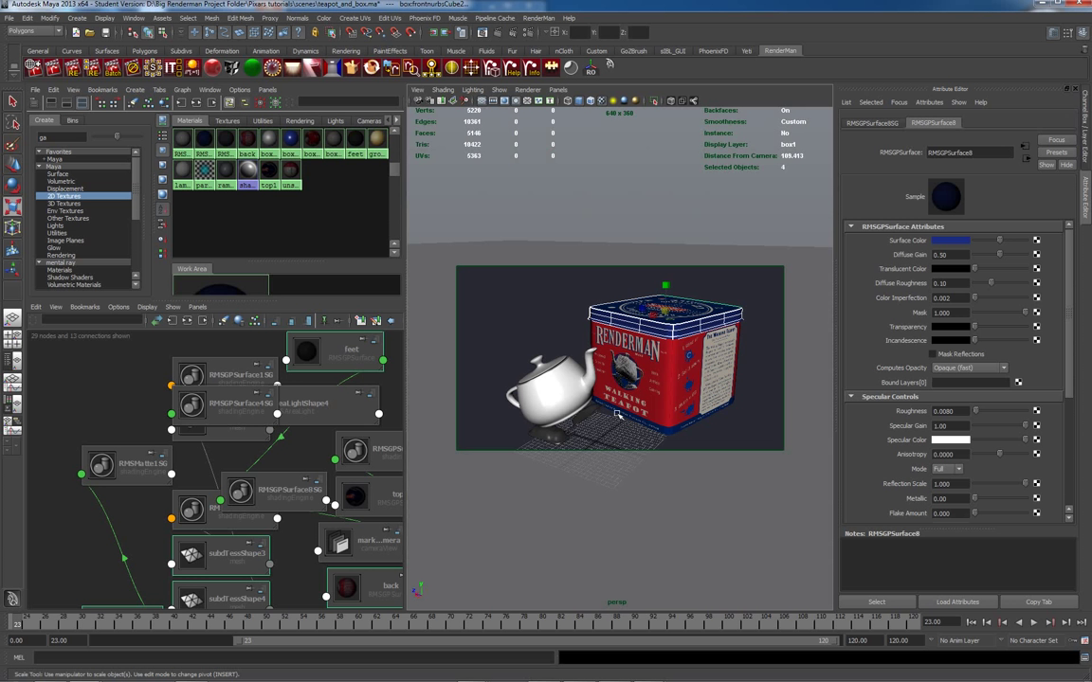
click(554, 331)
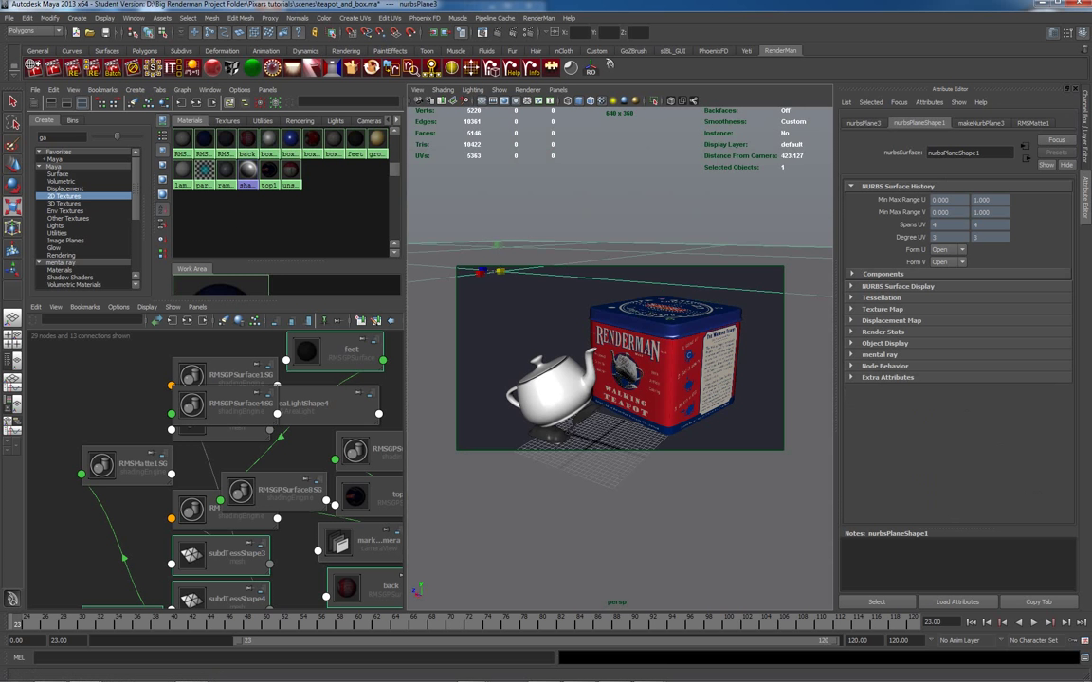
Step: Bring back the render window and toggle its Always on Top option
mouse_move(652, 673)
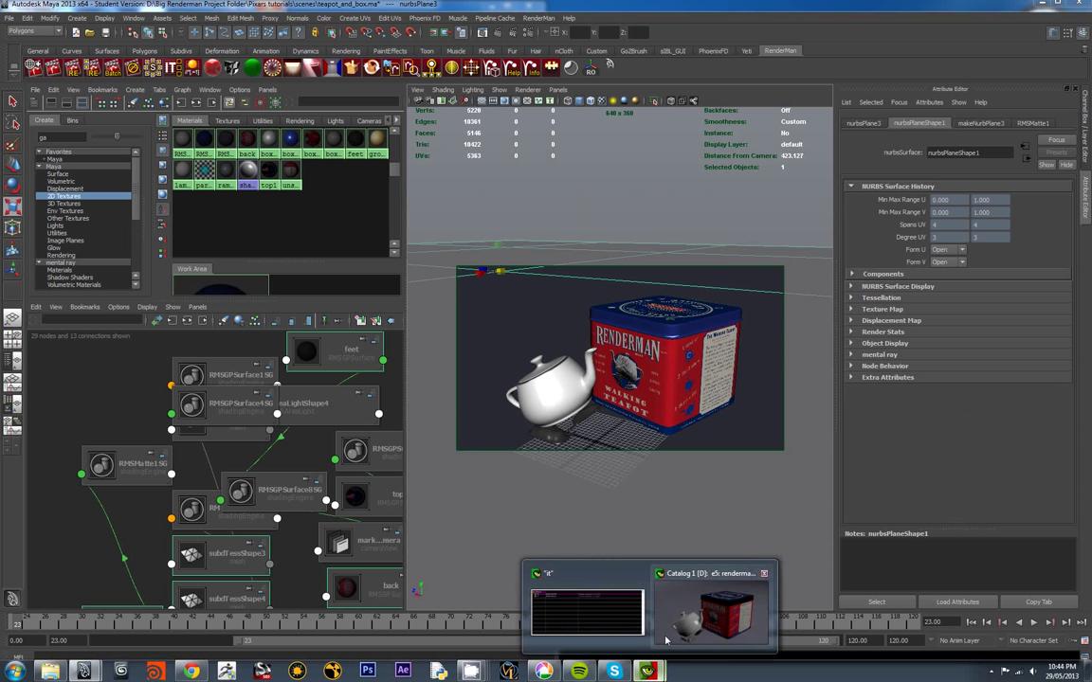
click(680, 555)
right_click(463, 350)
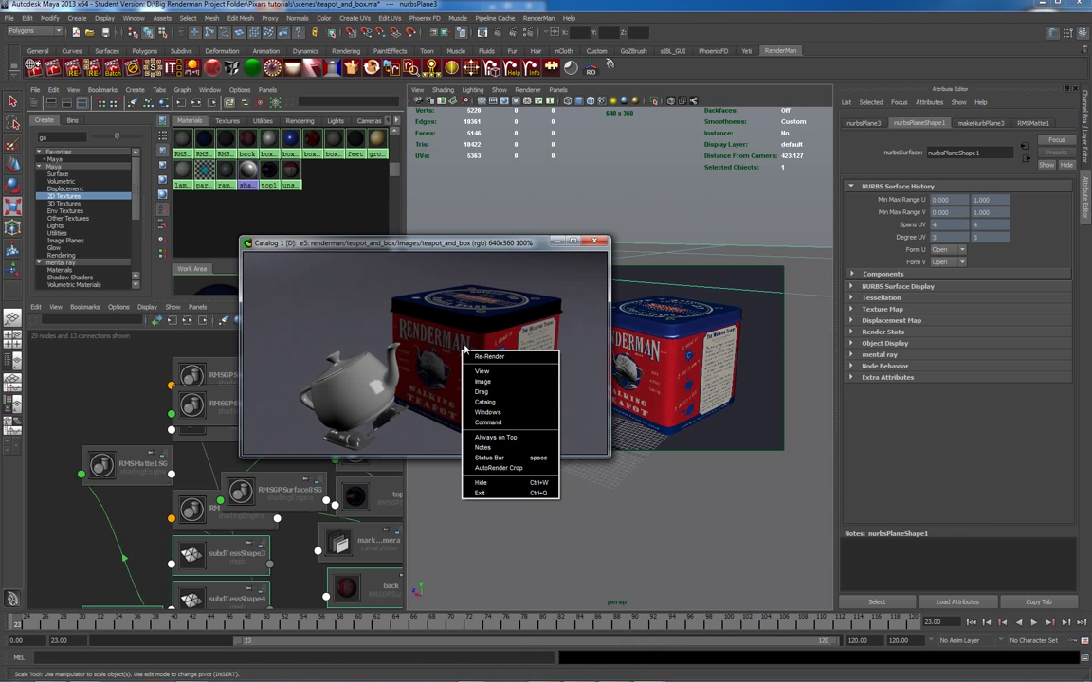
click(490, 438)
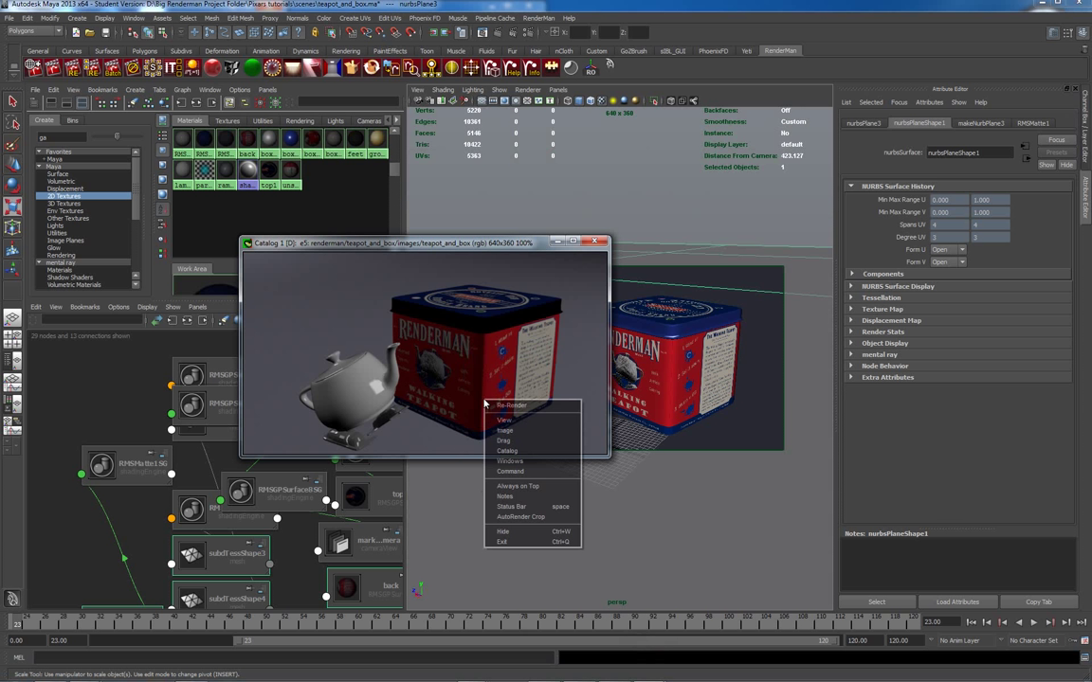
click(502, 485)
right_click(455, 387)
click(469, 472)
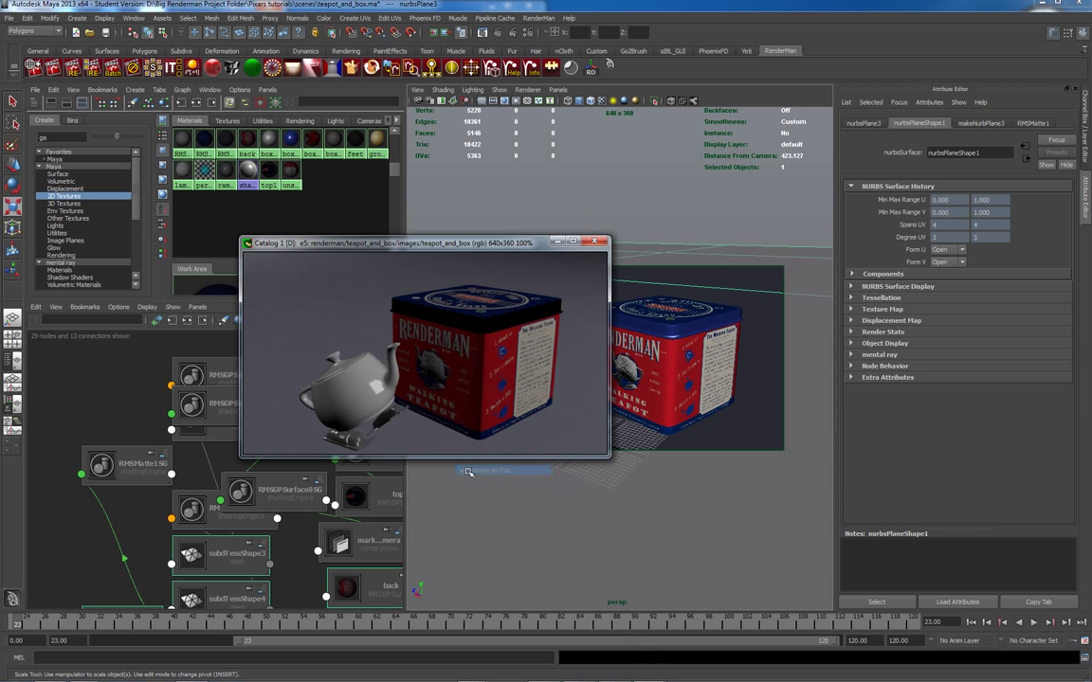
Step: Re-render the scene to check the blue lid rim, and select a surface of the lid's rim
right_click(431, 336)
click(451, 341)
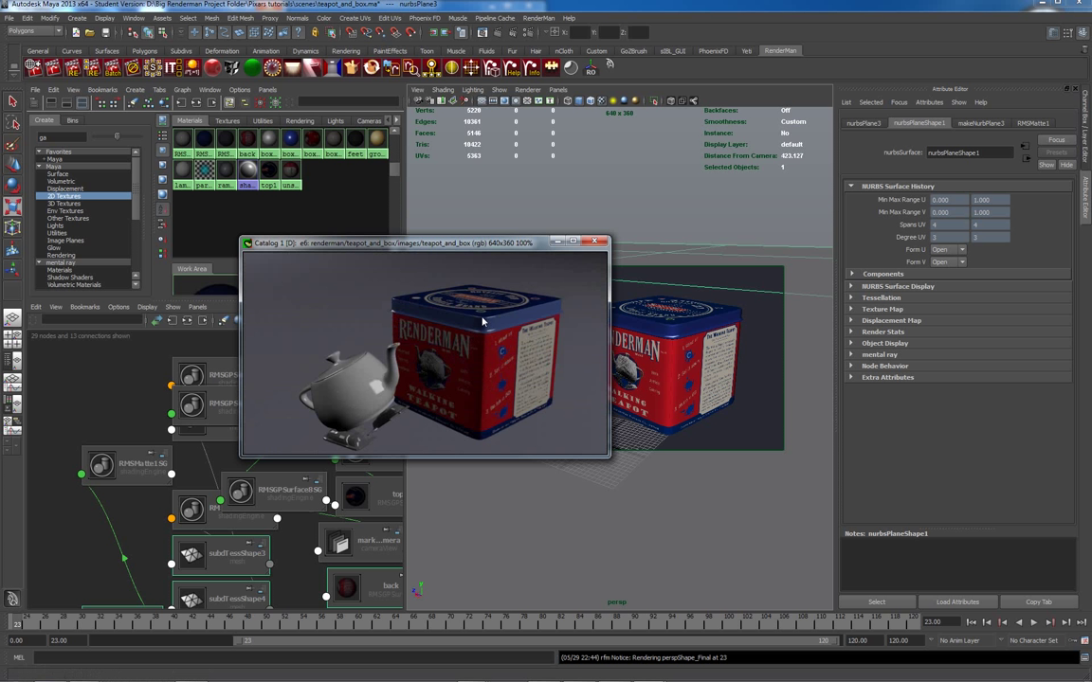
click(576, 291)
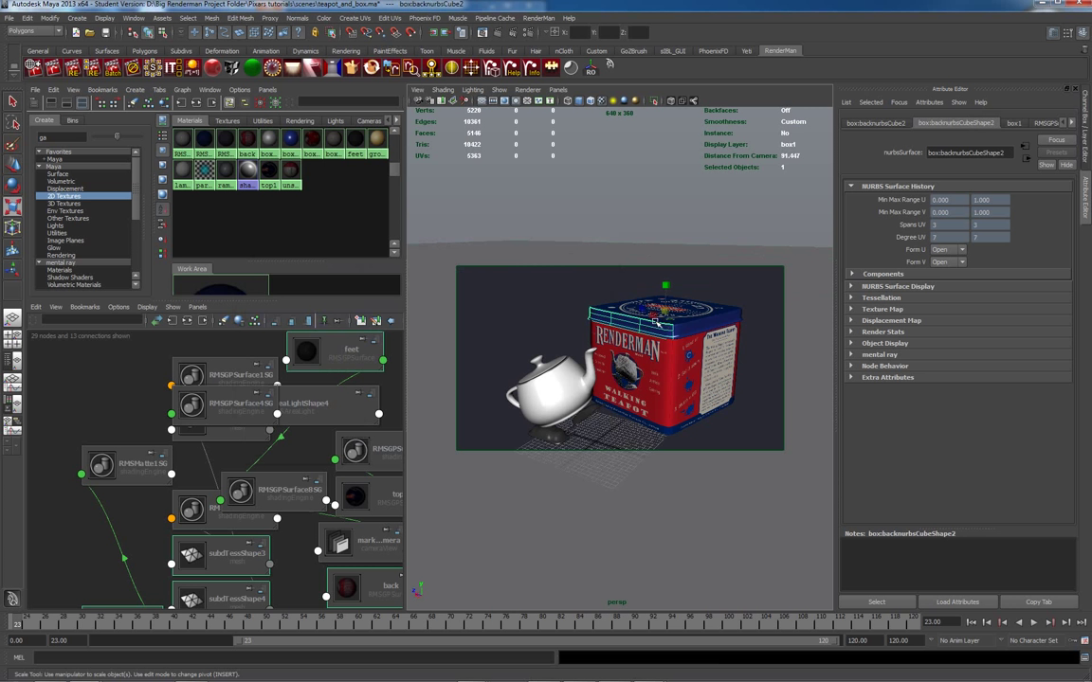
Step: Show the lid rim shader's attributes and lay the shader out in an enlarged Hypershade work area
scroll(1055, 126, down, 1)
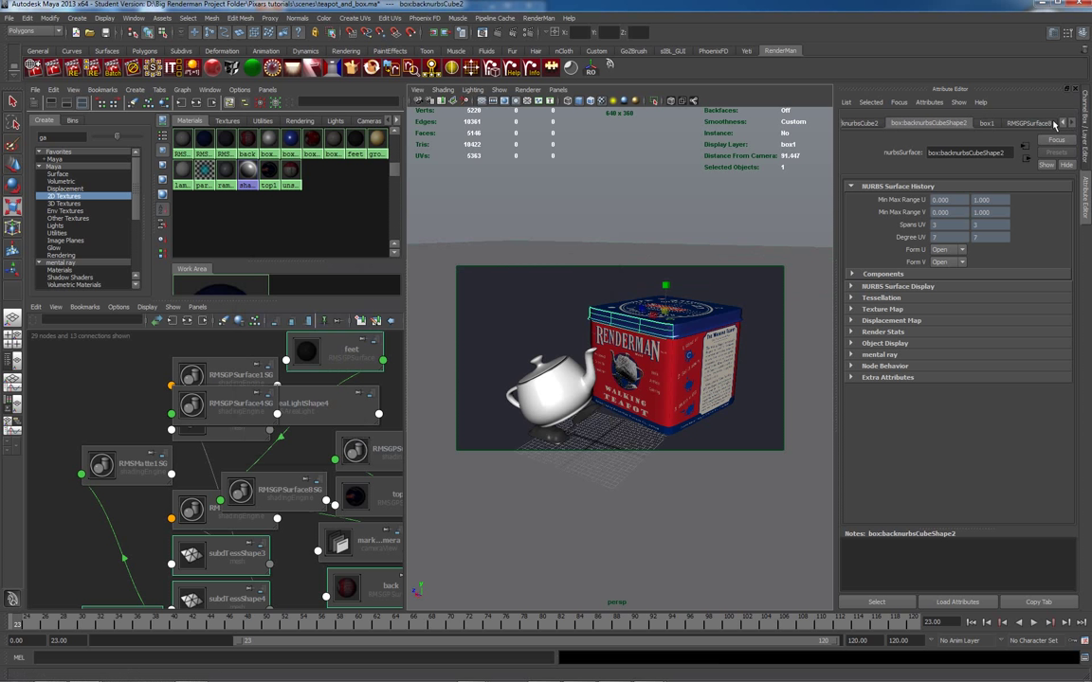
click(1031, 124)
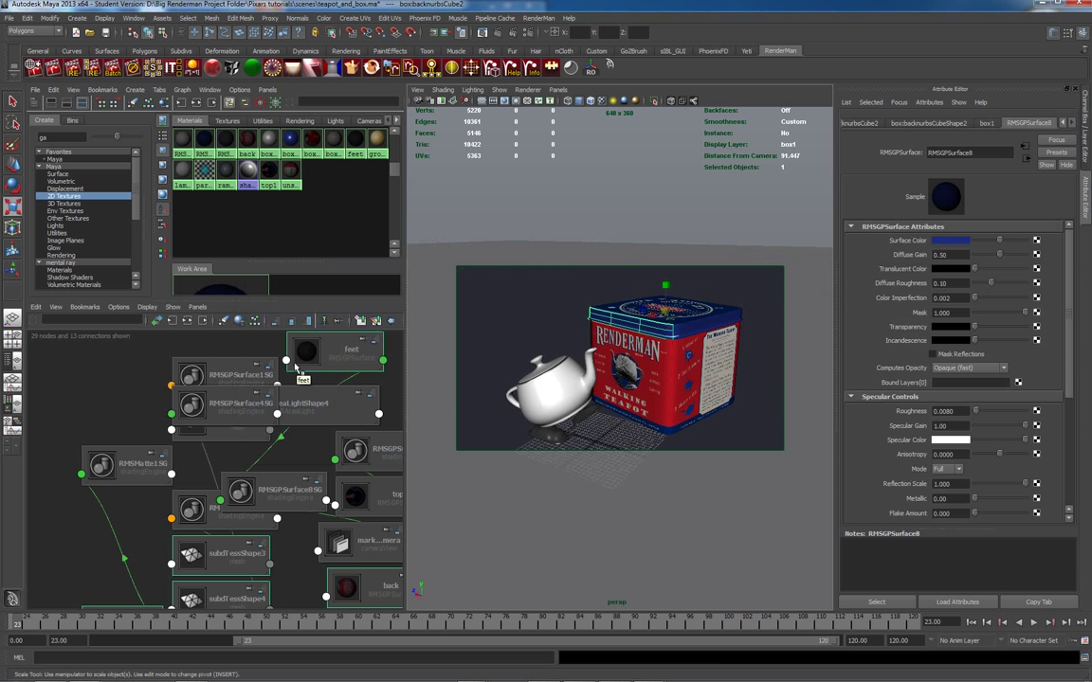
drag(284, 299, 302, 285)
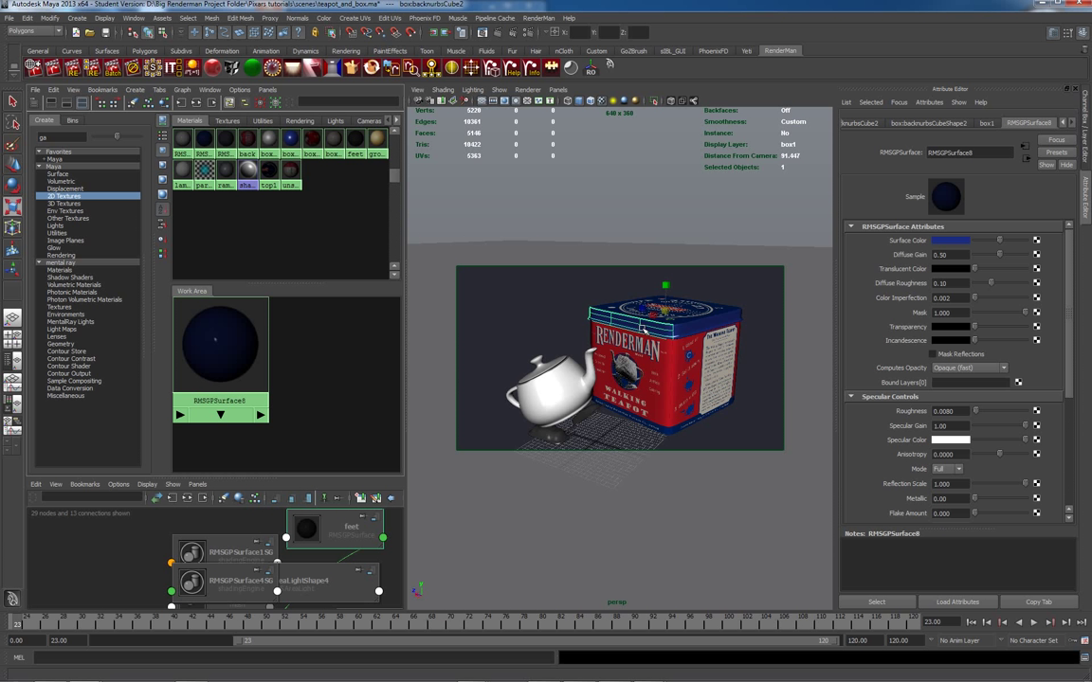
middle_drag(290, 171, 219, 341)
drag(237, 351, 309, 358)
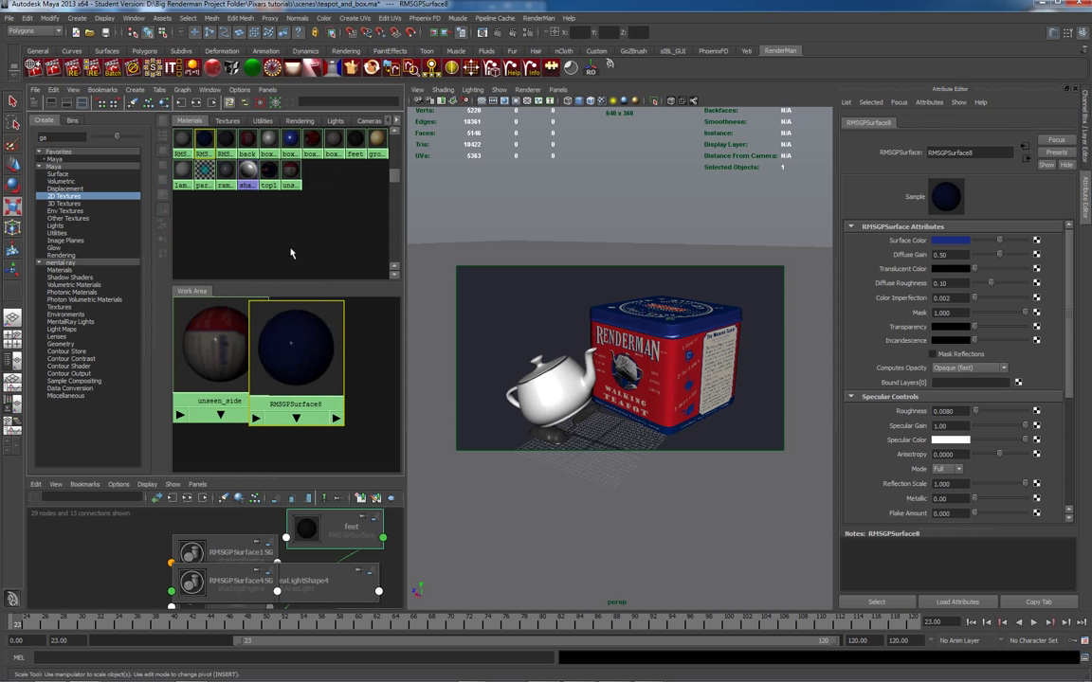
Step: Clear the Hypershade work area, filter the utility nodes by "gamma" and create a Gamma Correct node
click(59, 137)
text(l)
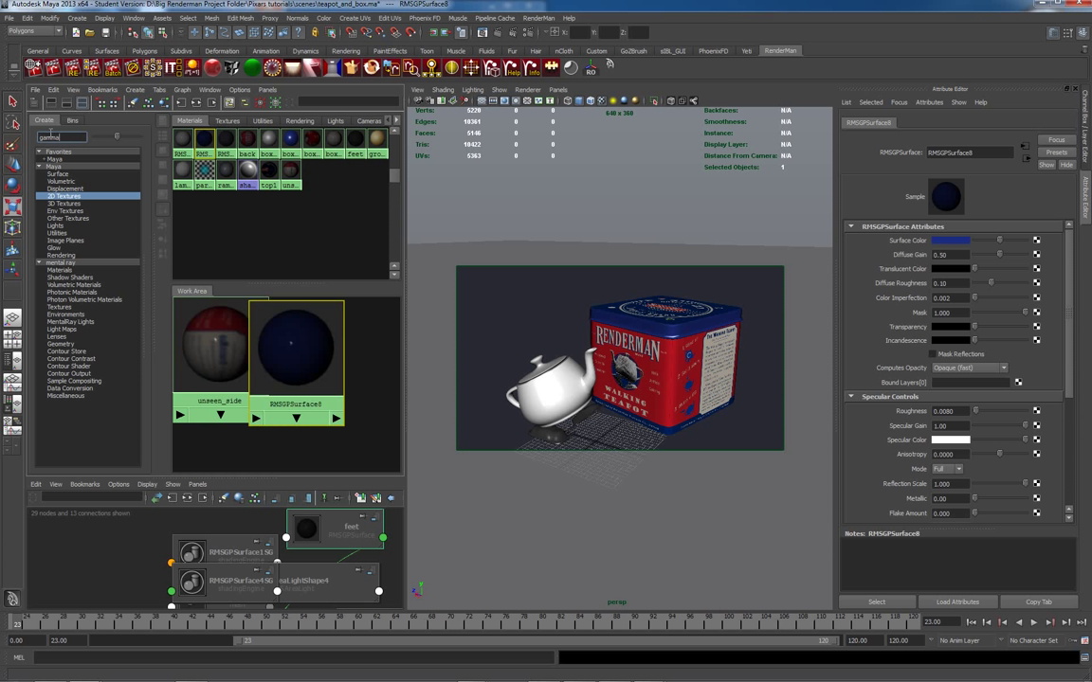
click(64, 234)
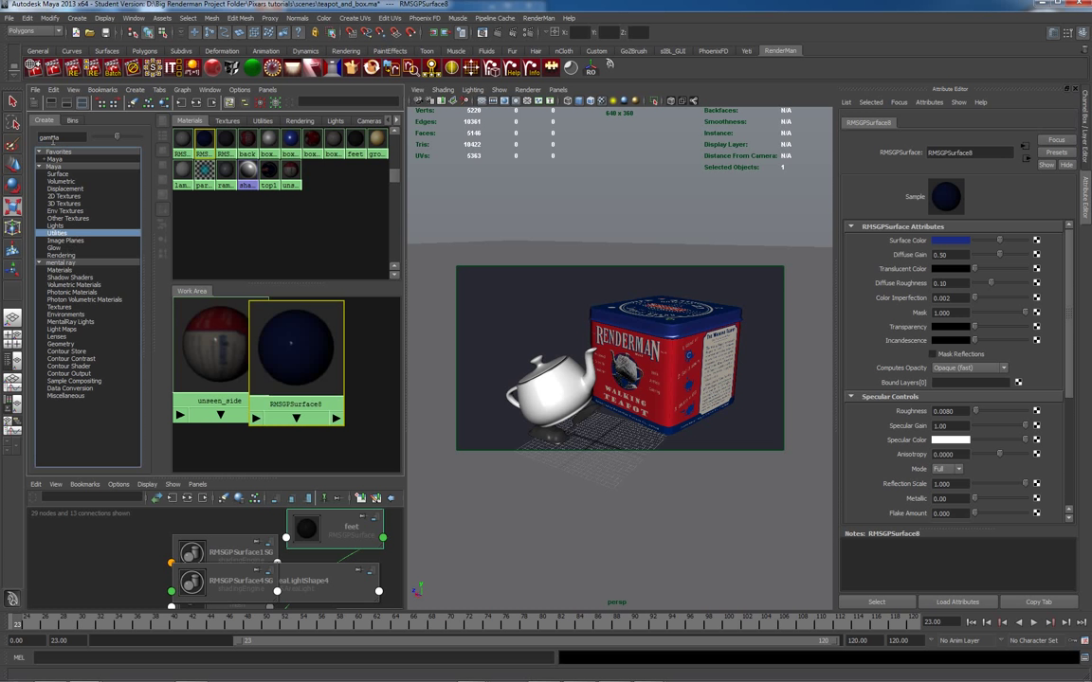
drag(305, 340, 233, 379)
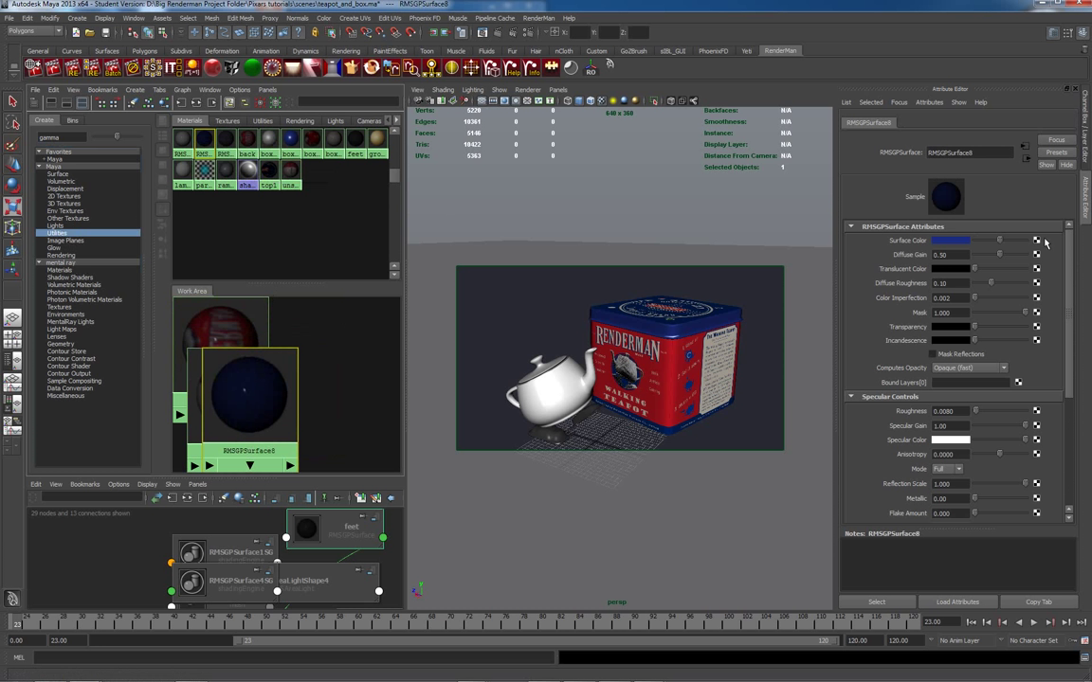
click(133, 104)
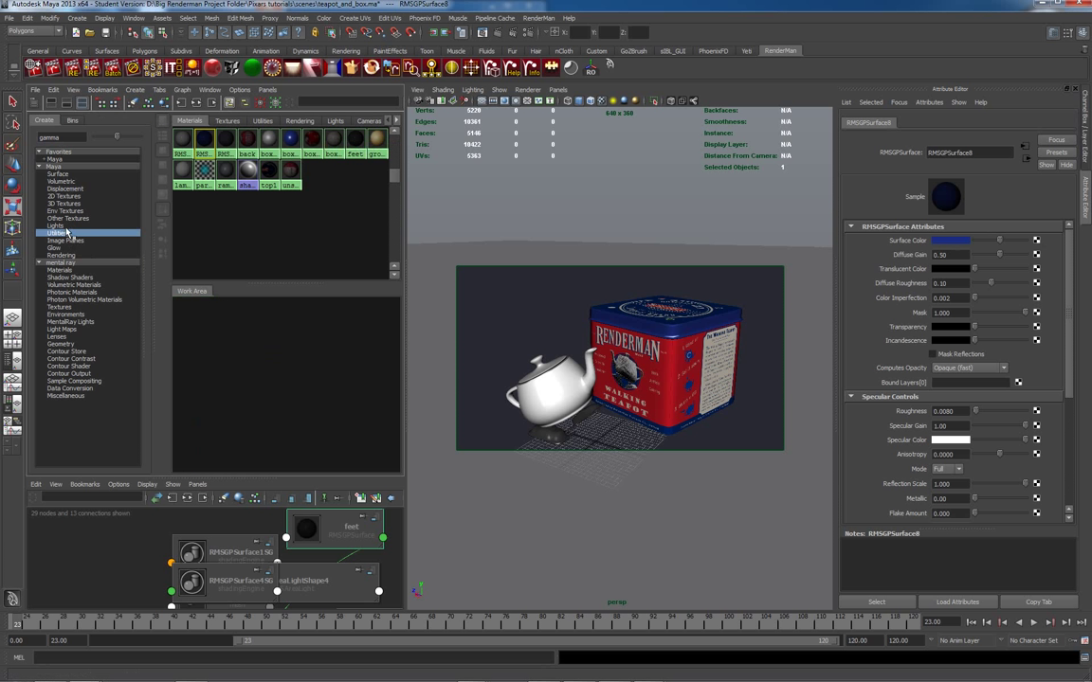
drag(152, 265, 121, 241)
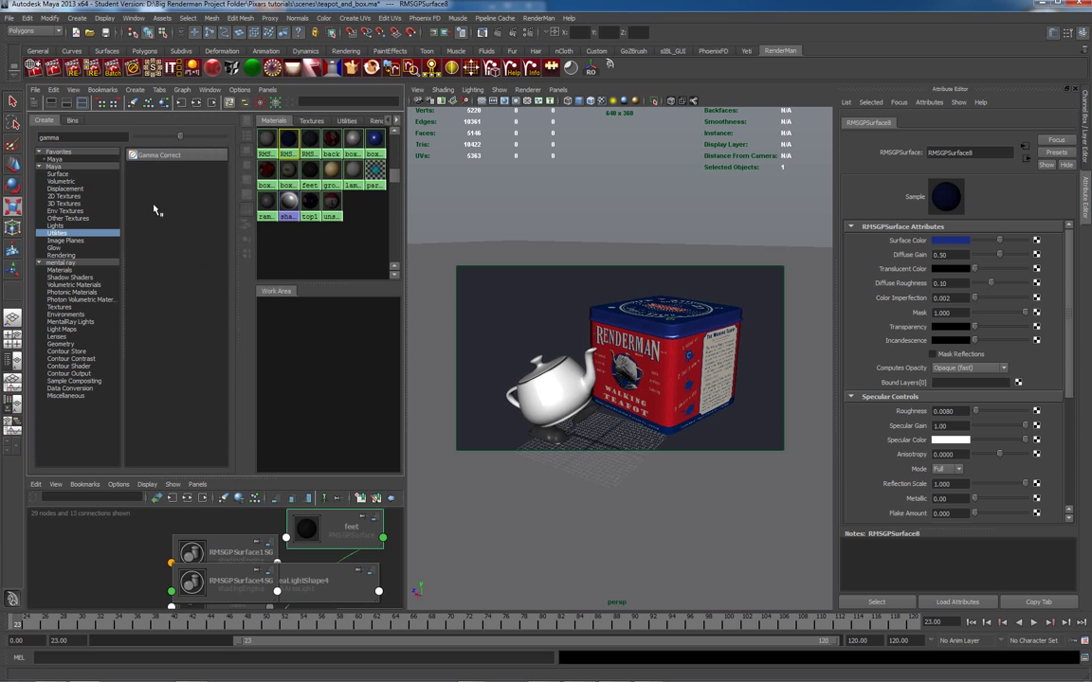
click(151, 156)
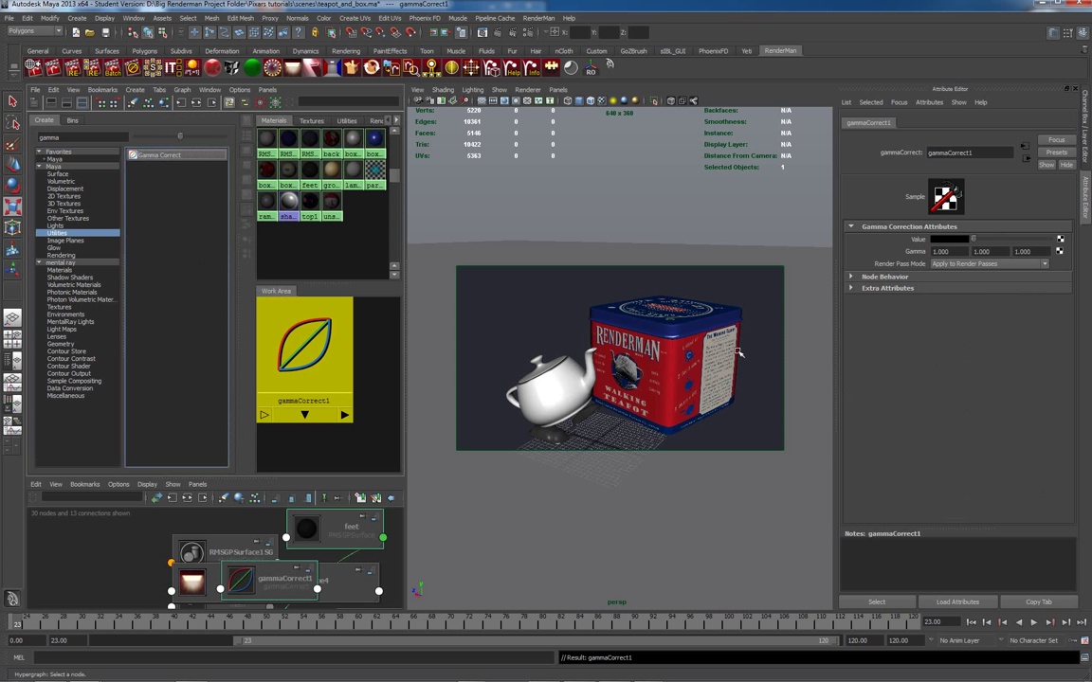
Step: Connect the Gamma Correct node to the lid rim shader's surface color and set its value to the dark blue from color history (H 229, S 0.779)
click(701, 319)
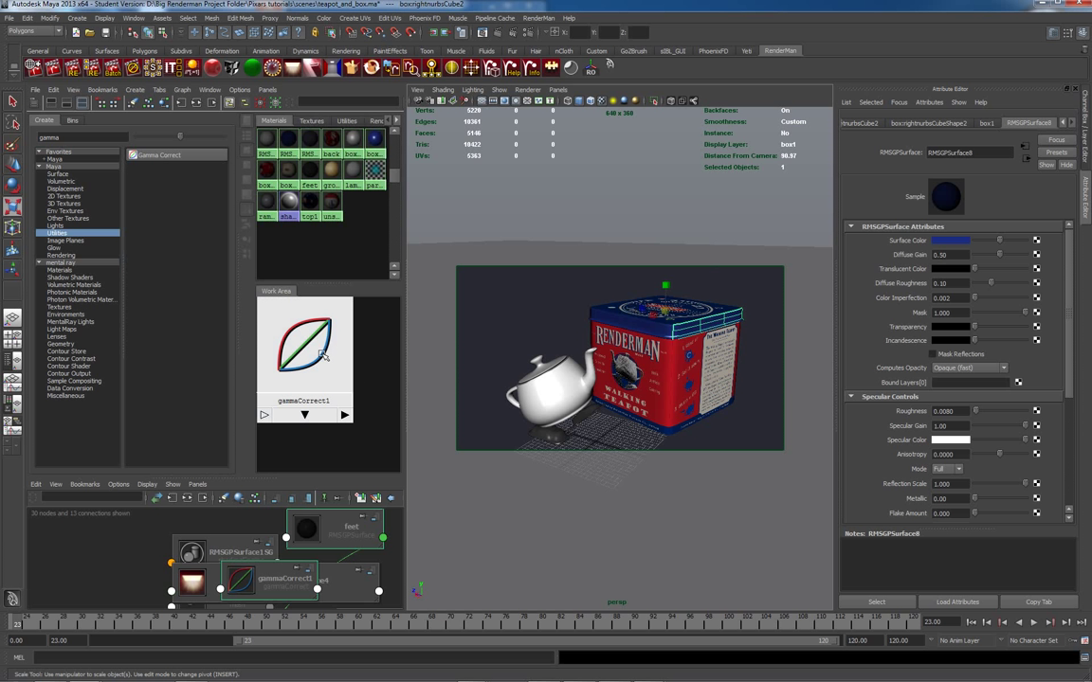
middle_drag(319, 355, 957, 244)
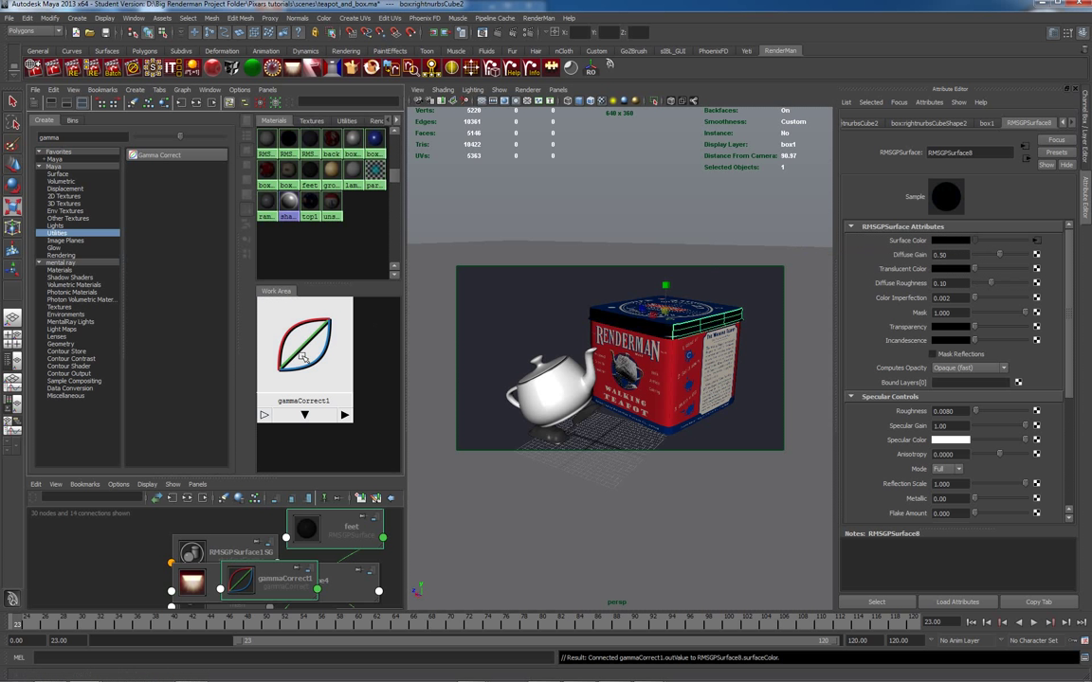
click(1036, 240)
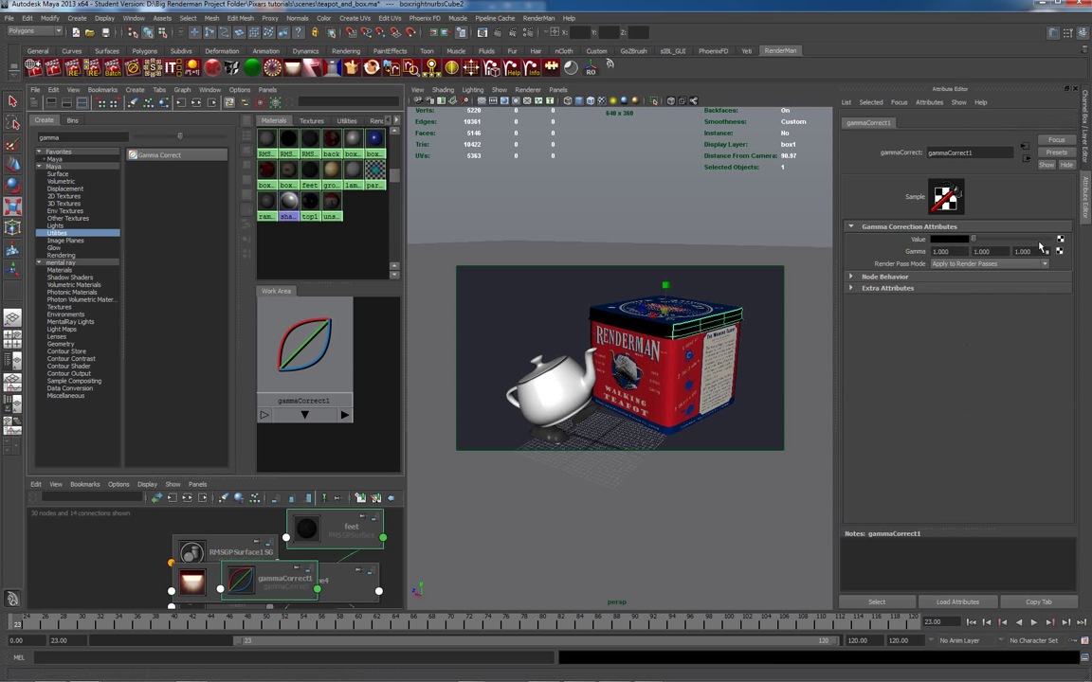
click(951, 243)
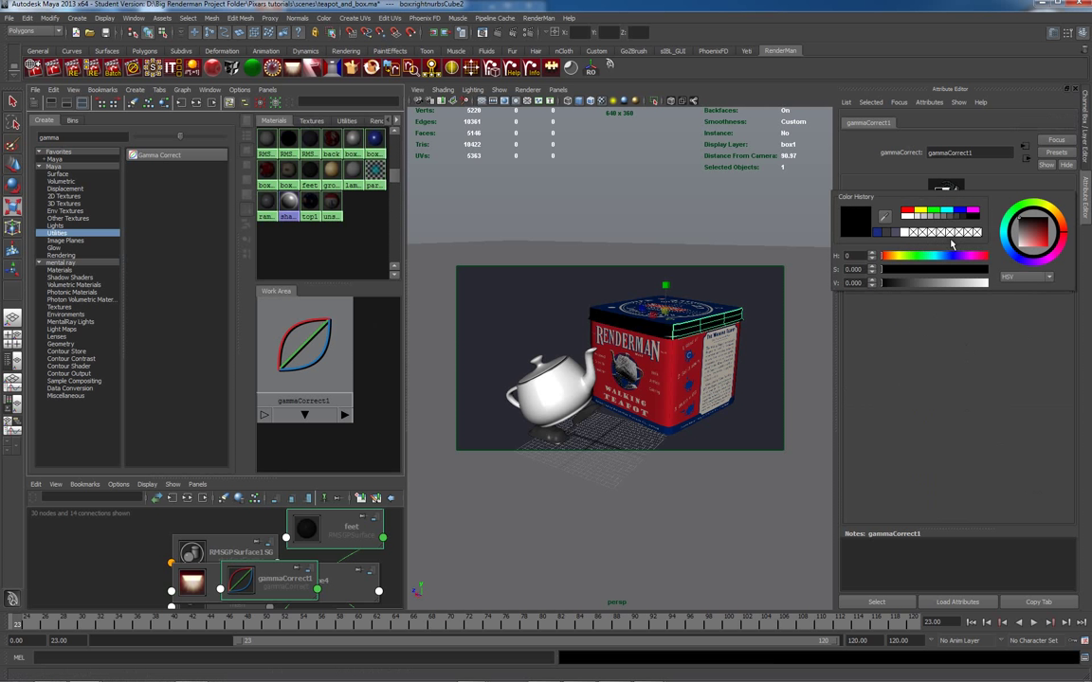
click(877, 234)
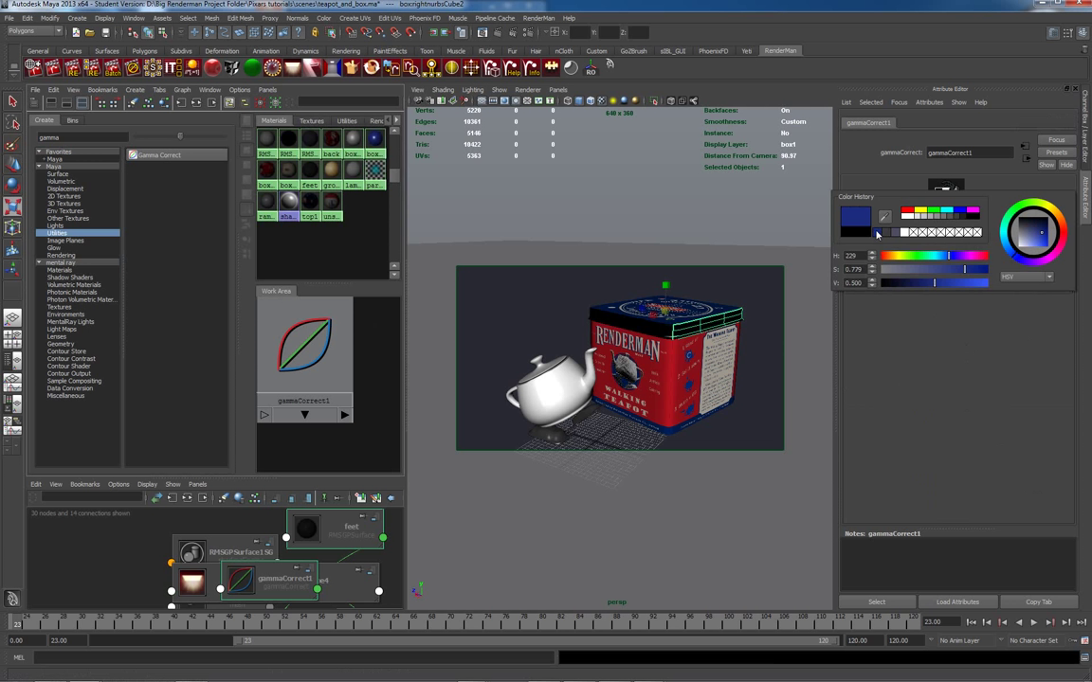
Step: Set all three gamma values of the Gamma Correct node to .4545
click(940, 252)
text(.4545)
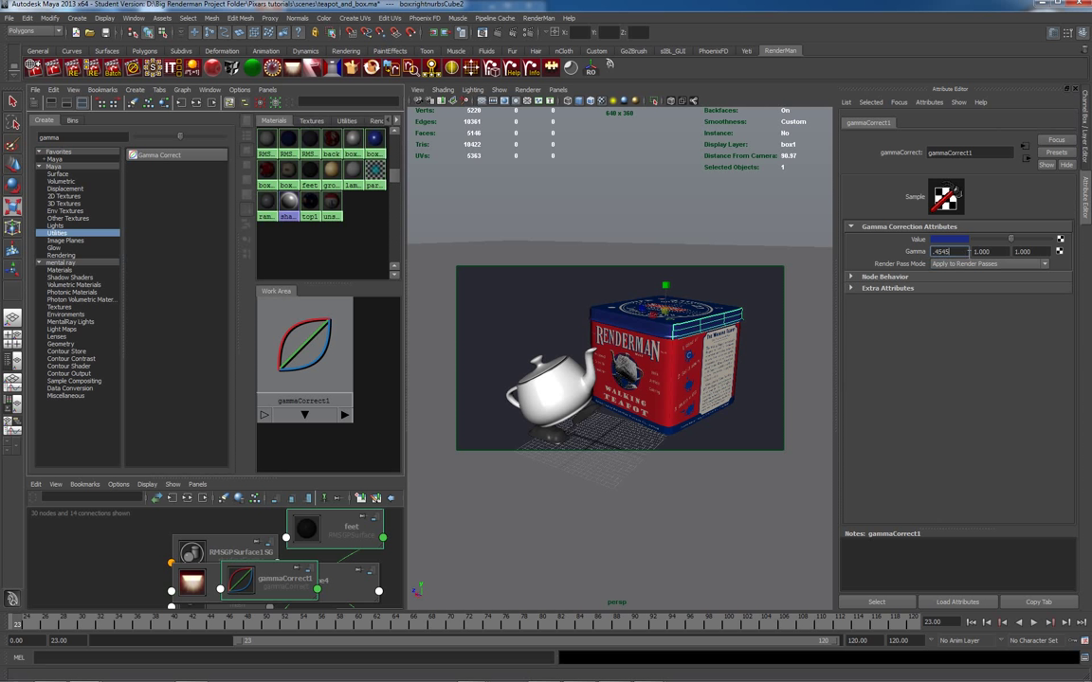
key(Return)
click(1002, 251)
text(.4545)
click(1018, 251)
text(.4545)
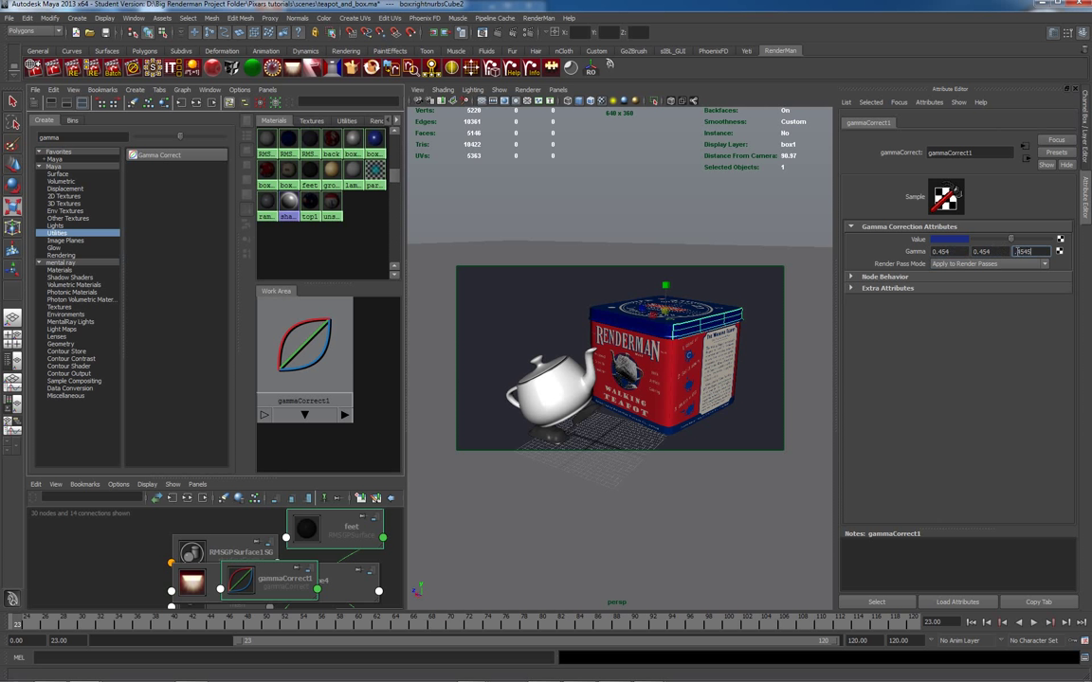
click(675, 294)
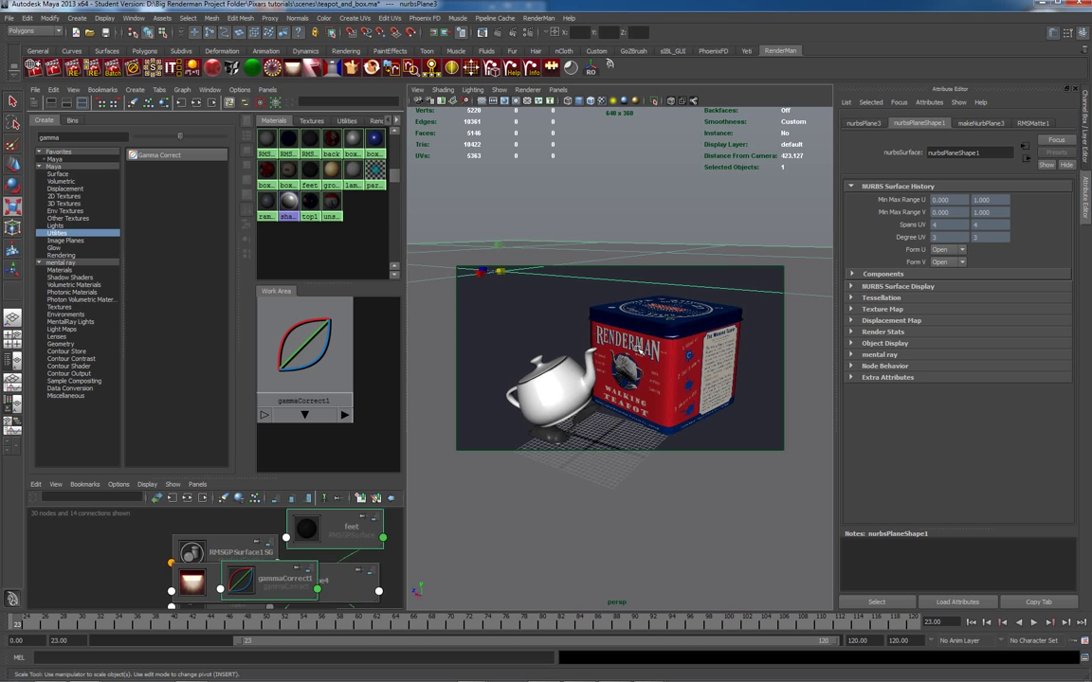
Step: Re-render the scene with the gamma-corrected lid rim and move the render window clear of the teapot and box in the viewport
mouse_move(645, 669)
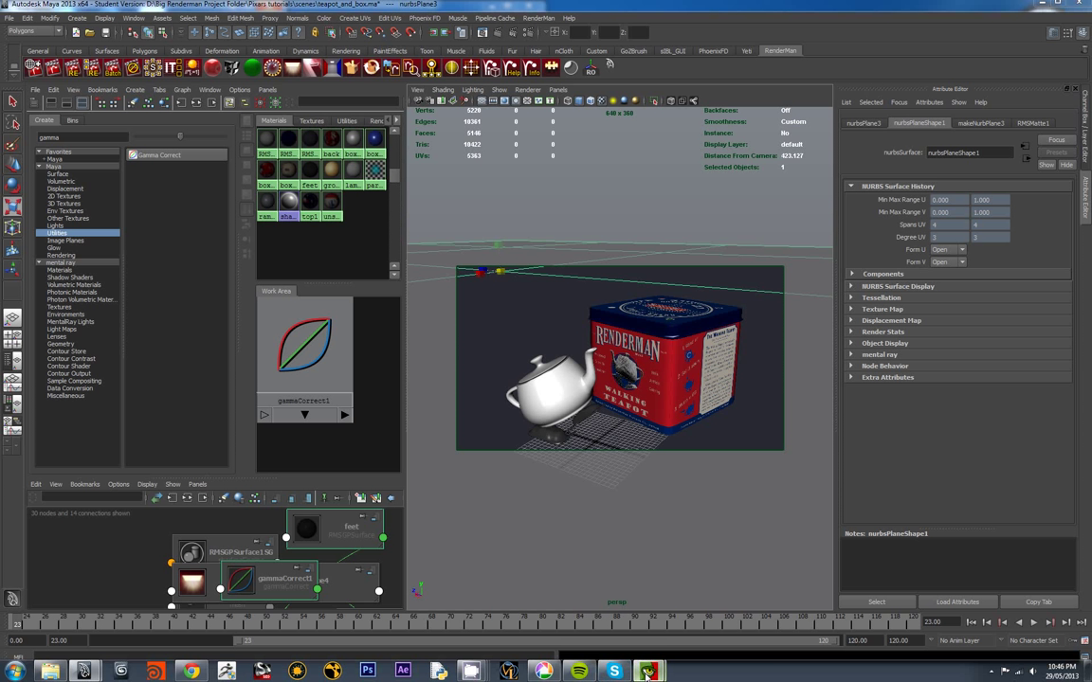
click(706, 616)
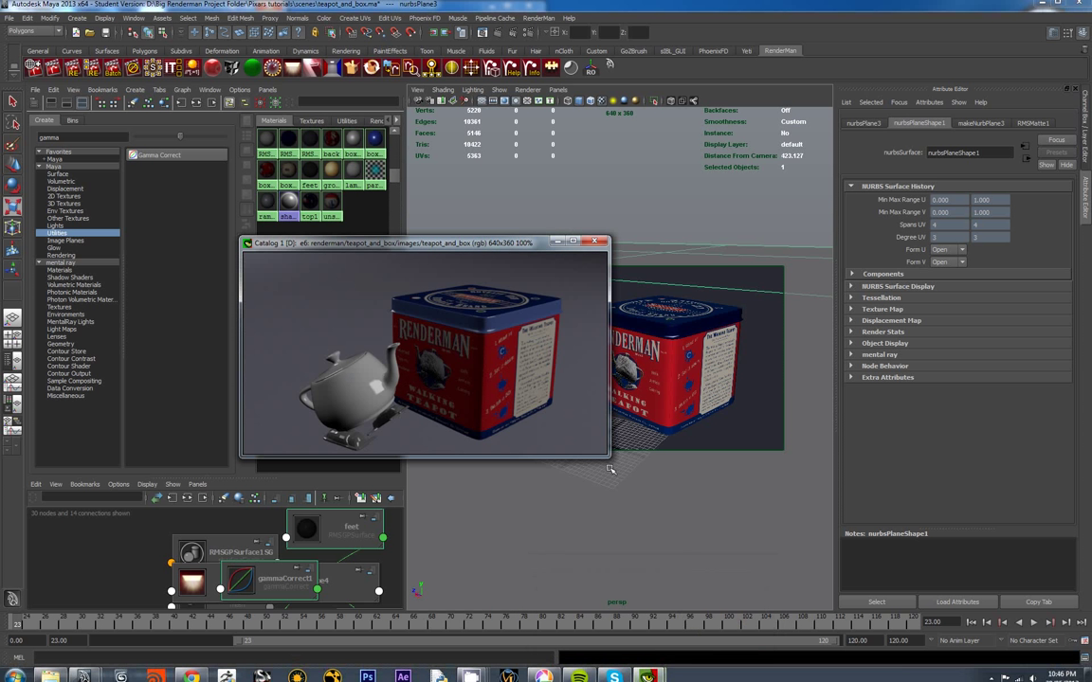
right_click(399, 314)
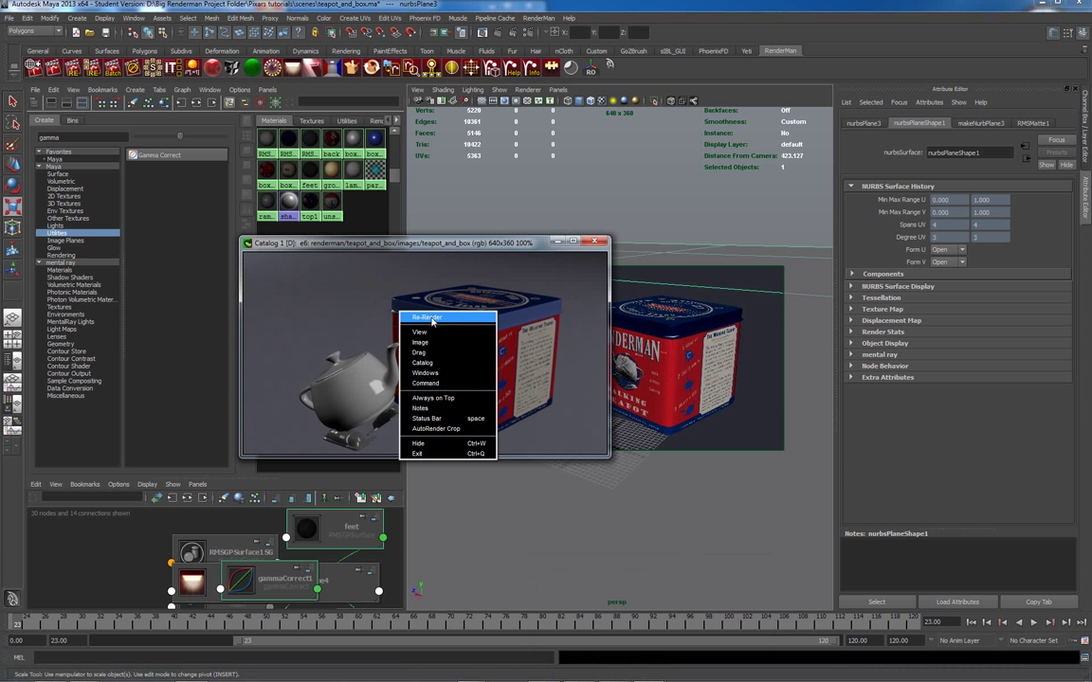
click(431, 318)
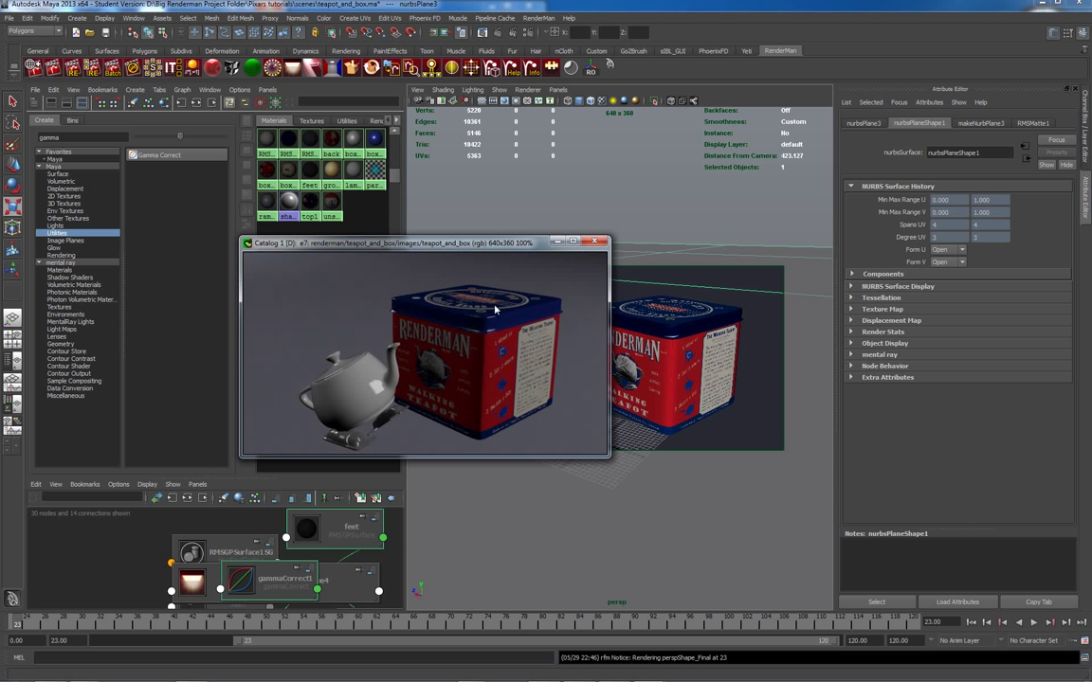
drag(476, 245, 358, 188)
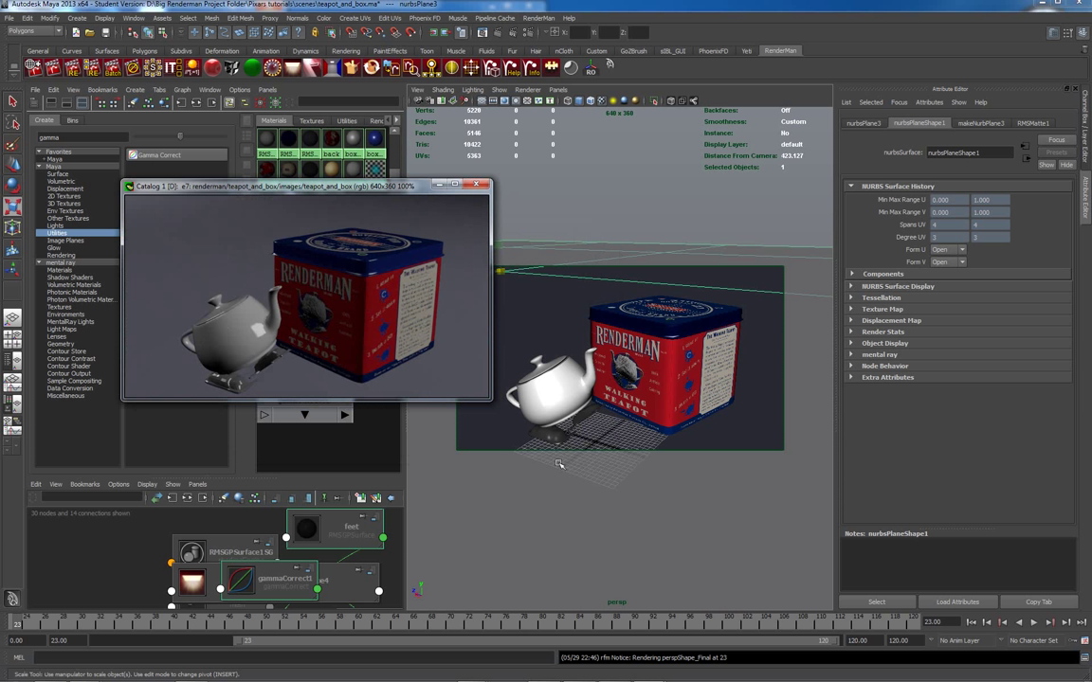
Step: Add the RenderMan Subdiv Scheme attribute to the teapot's right foot and left foot meshes
click(556, 437)
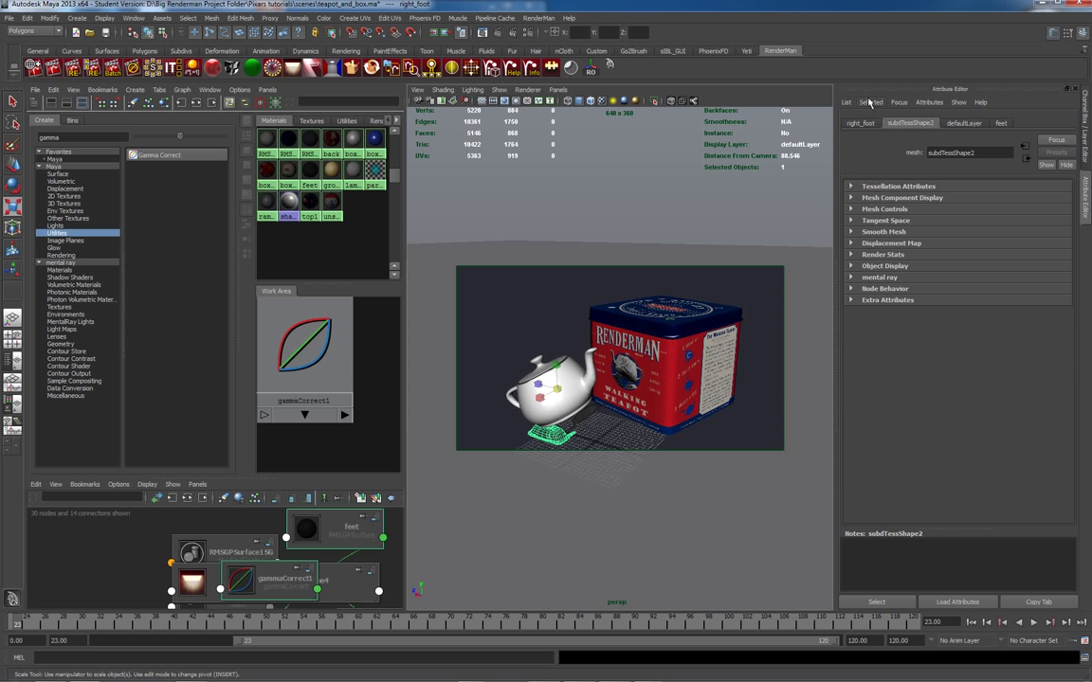
click(928, 102)
mouse_move(948, 157)
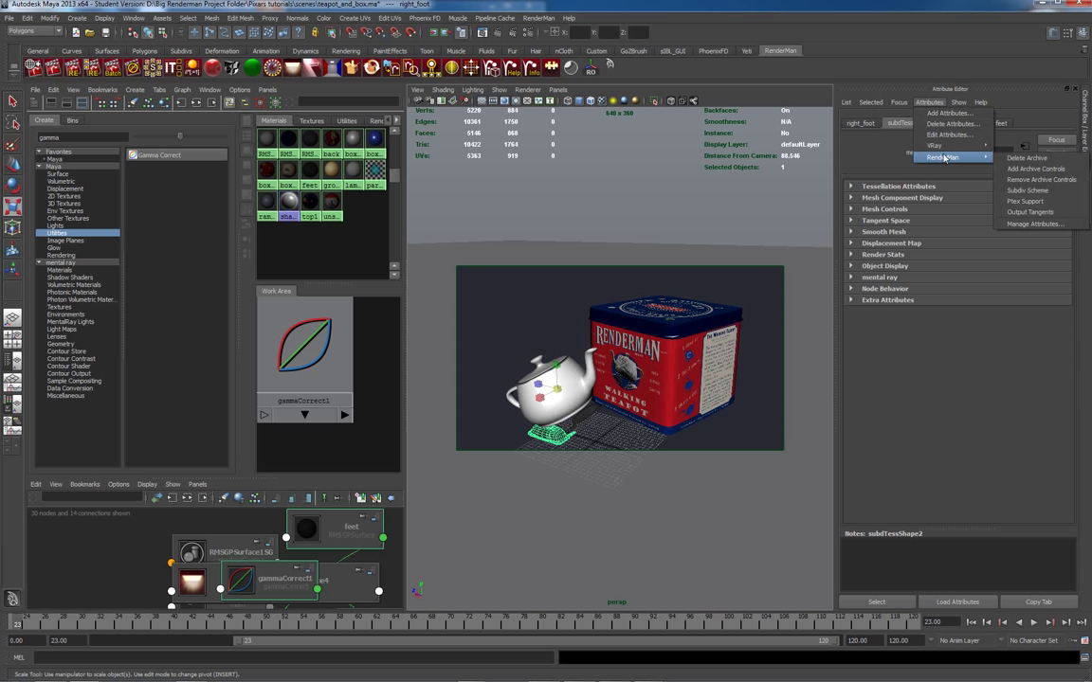
click(1027, 191)
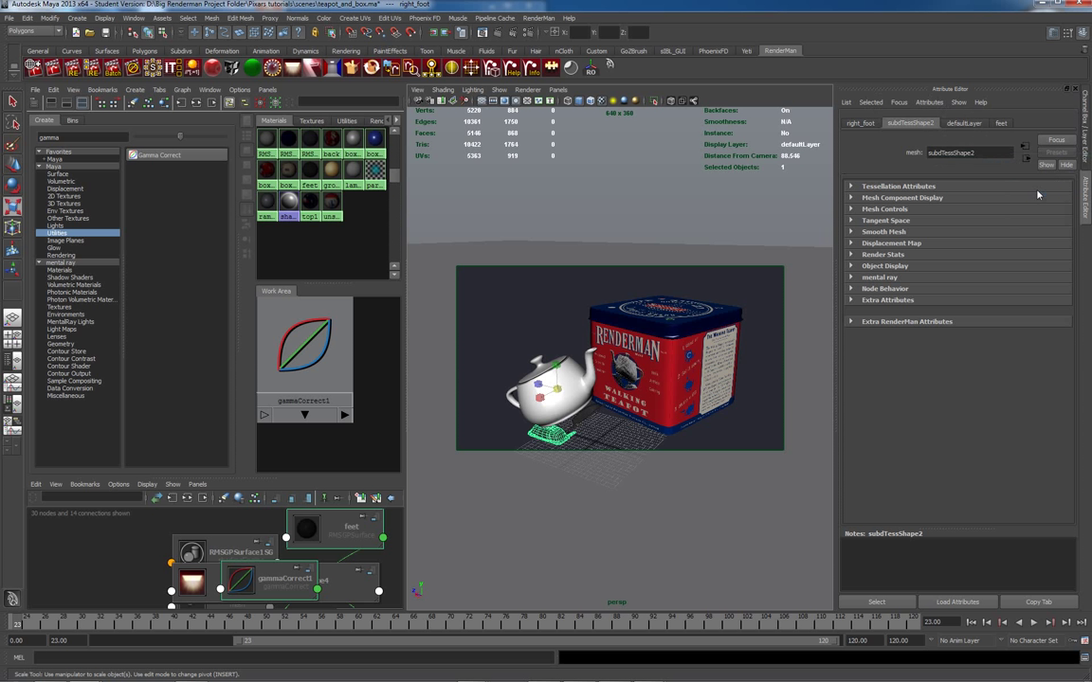
click(583, 415)
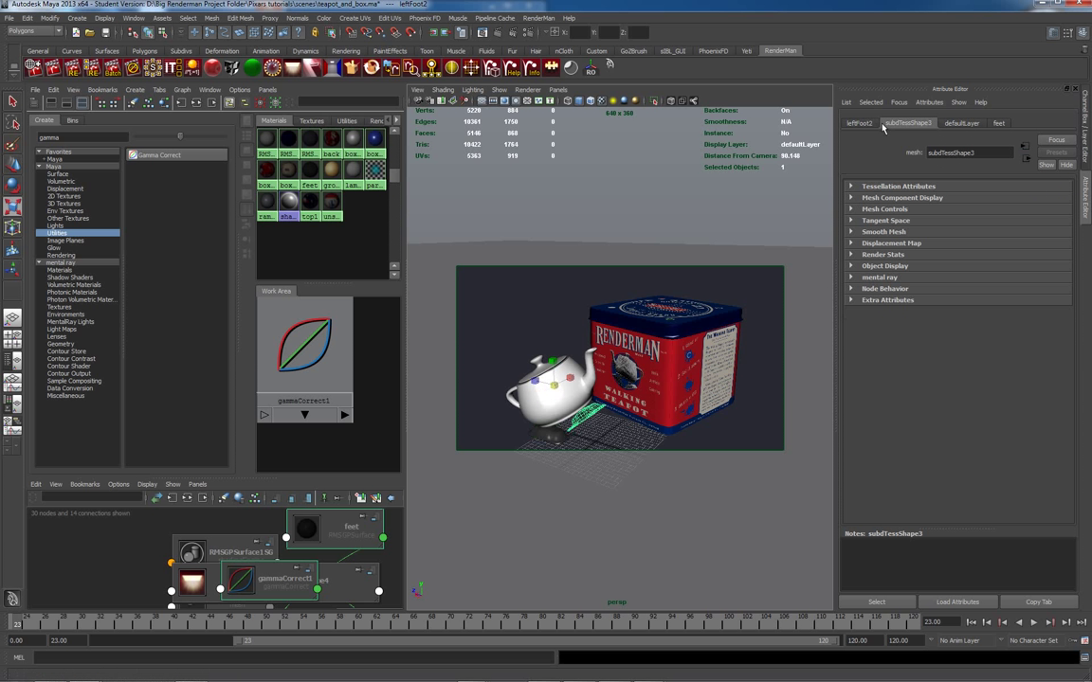
click(928, 102)
mouse_move(935, 158)
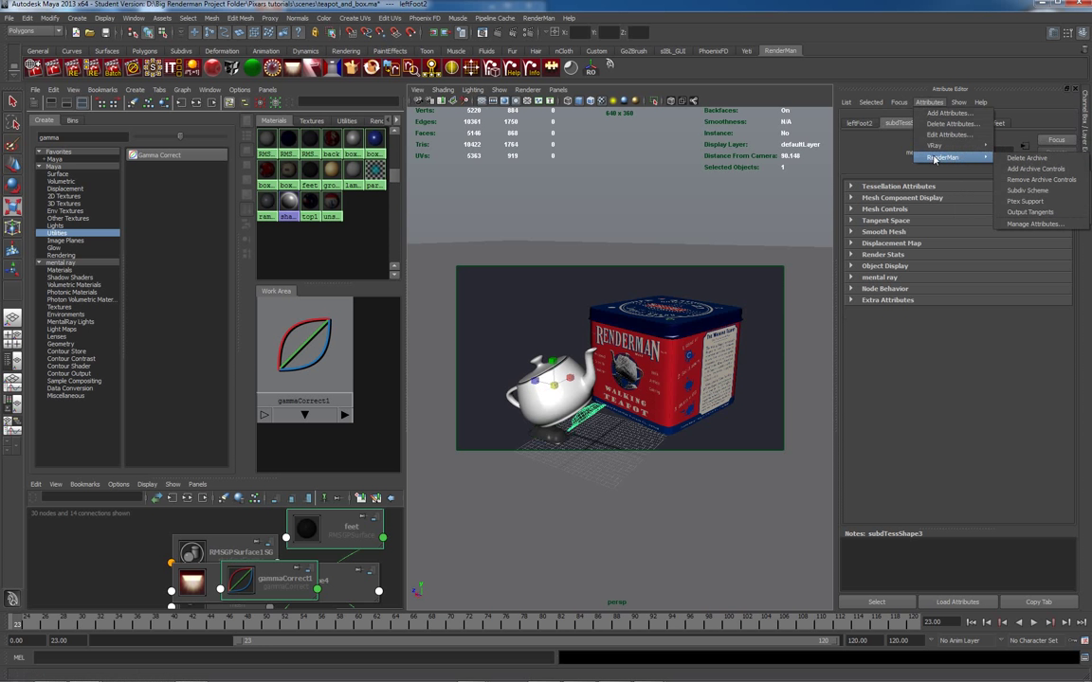
click(1027, 190)
Step: Add the RenderMan Subdiv Scheme attribute to the teapot's body and lid meshes
click(530, 375)
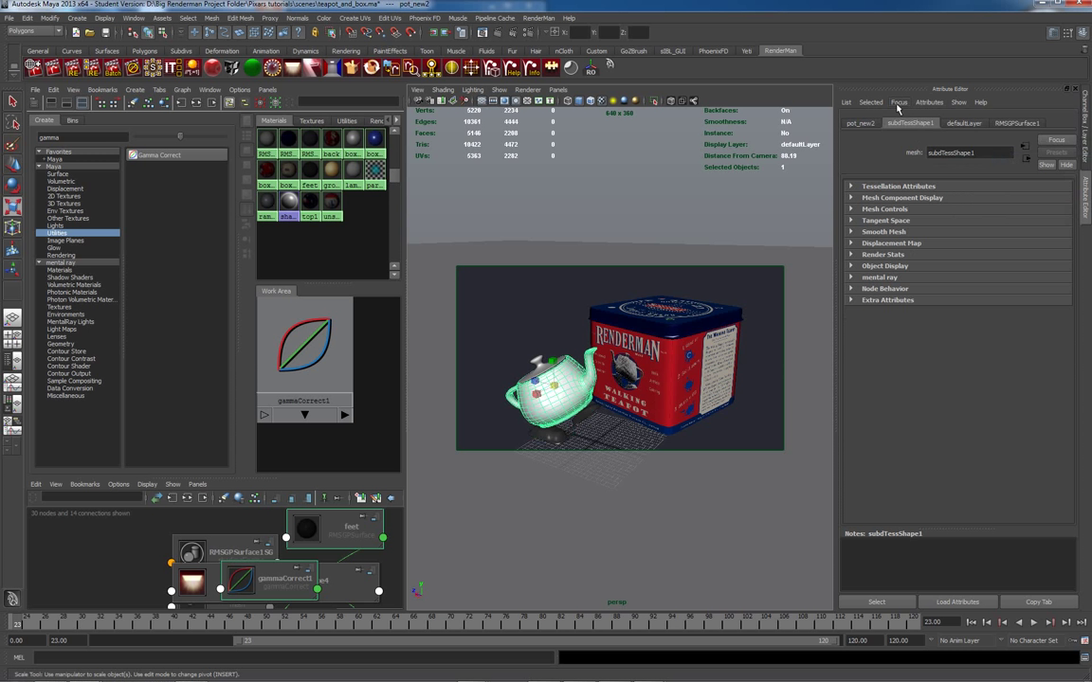
click(929, 102)
mouse_move(935, 158)
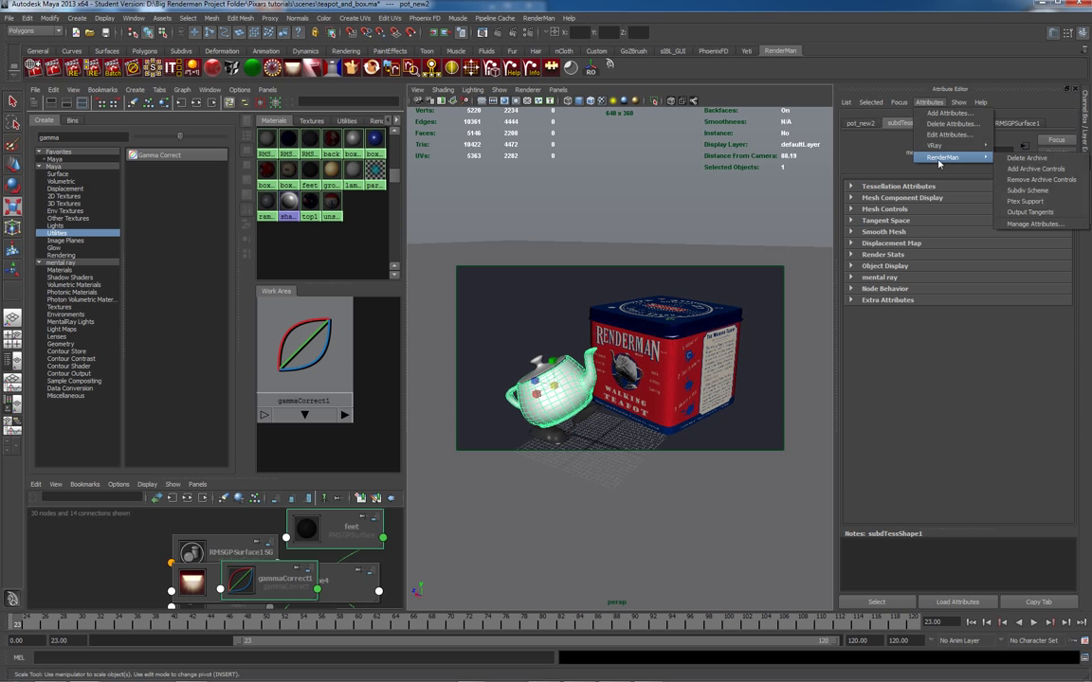
click(1015, 190)
click(537, 363)
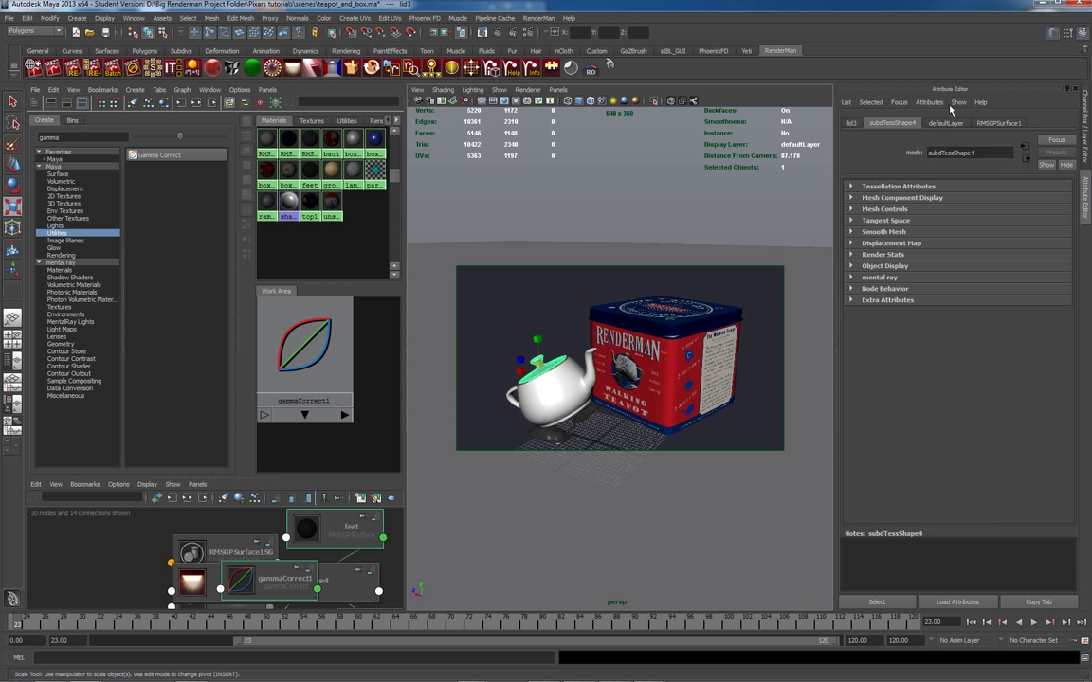
click(927, 102)
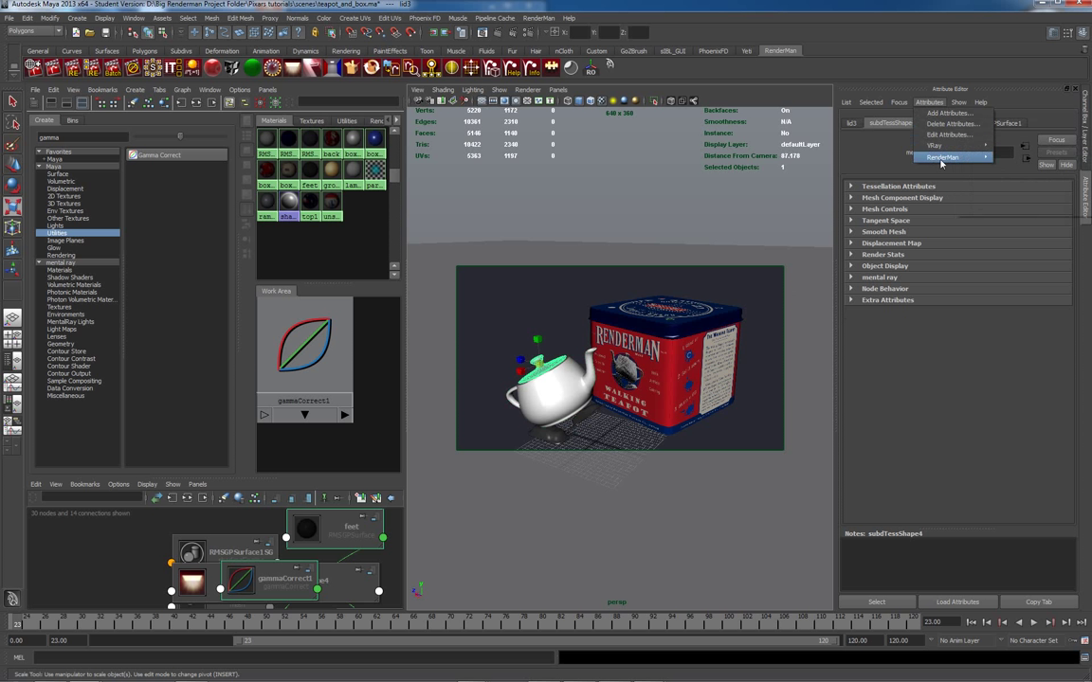
mouse_move(948, 157)
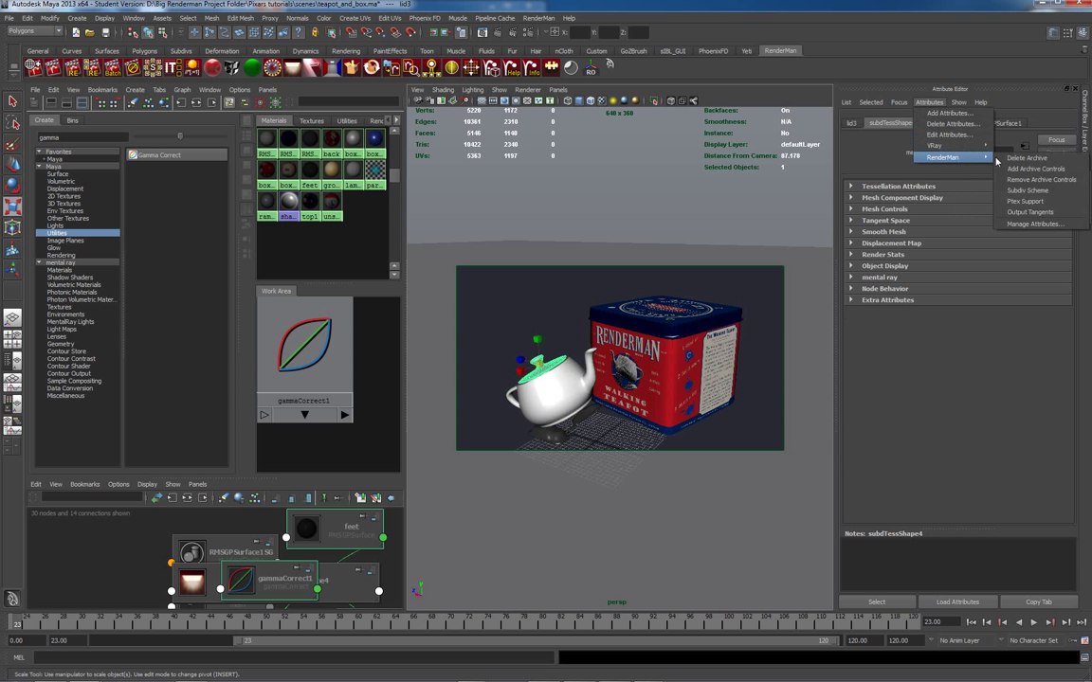
click(1029, 213)
Step: Bring up the teapot_and_box render image and re-render the scene with the teapot meshes as subdivision surfaces
mouse_move(603, 670)
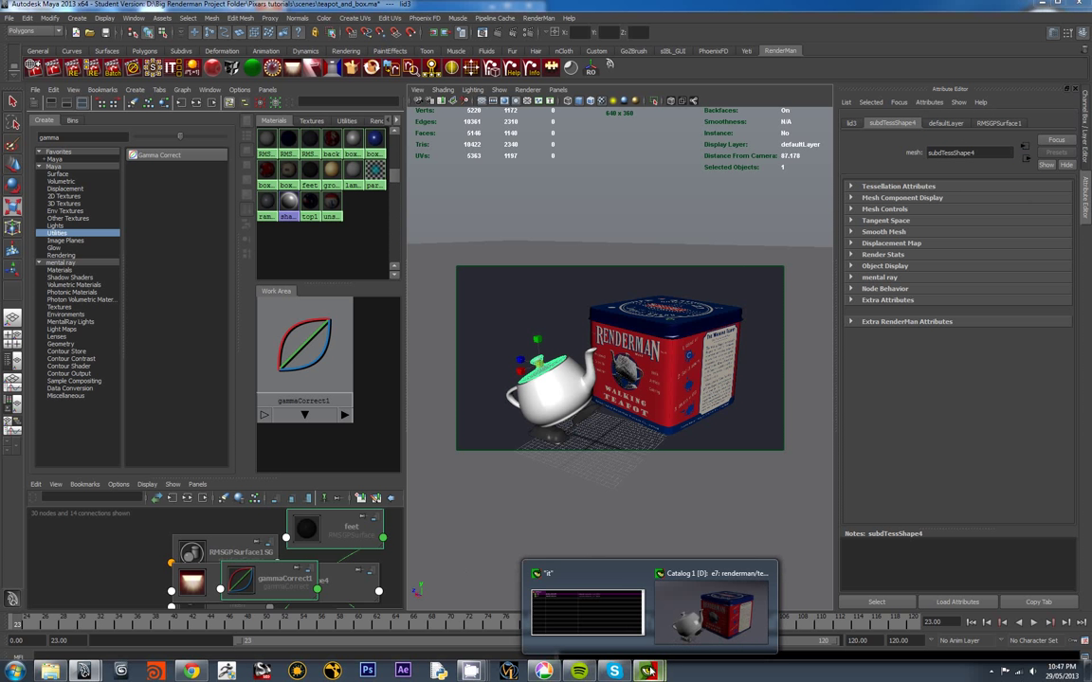
click(625, 554)
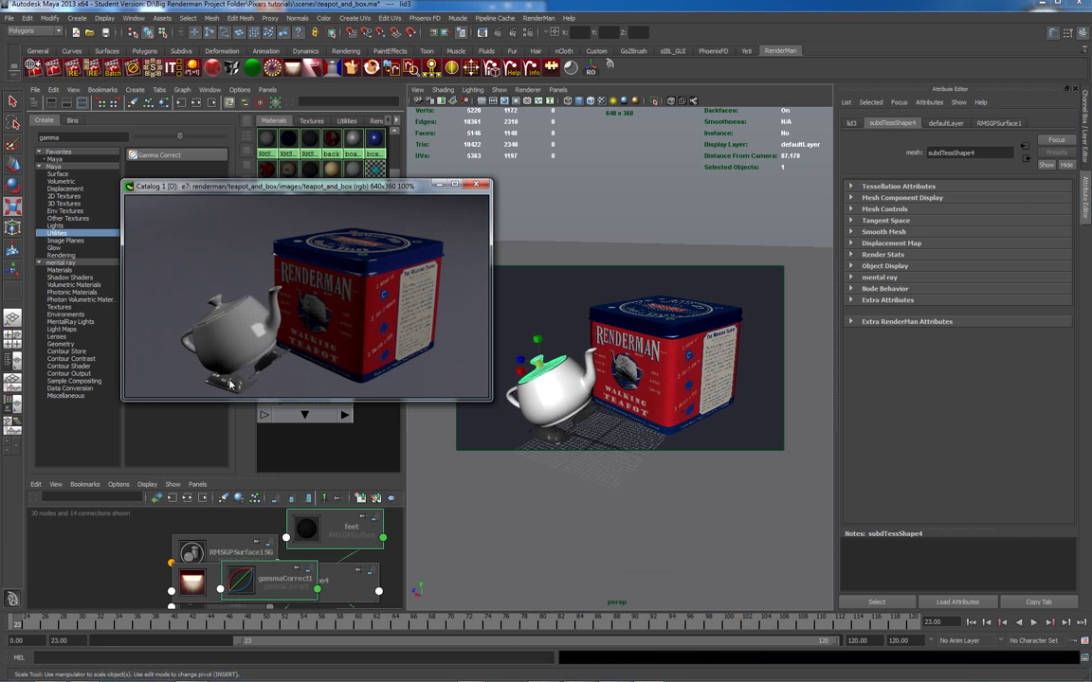
right_click(273, 324)
click(272, 334)
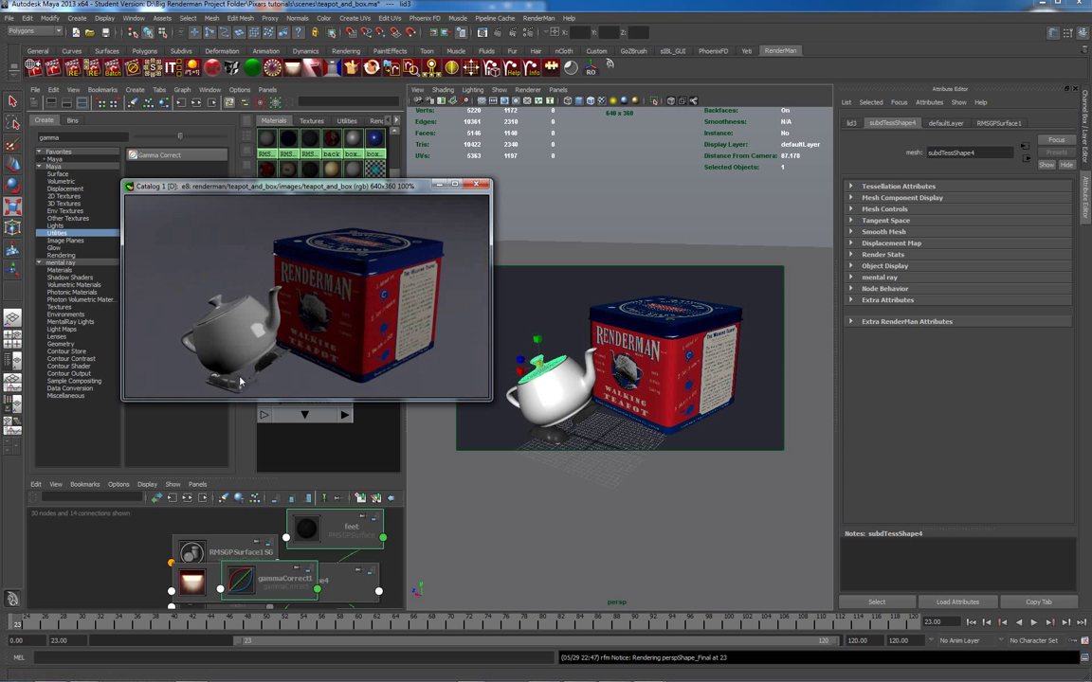
Step: Open the "it" catalog window listing the saved renders and move it clear of the render image
mouse_move(650, 672)
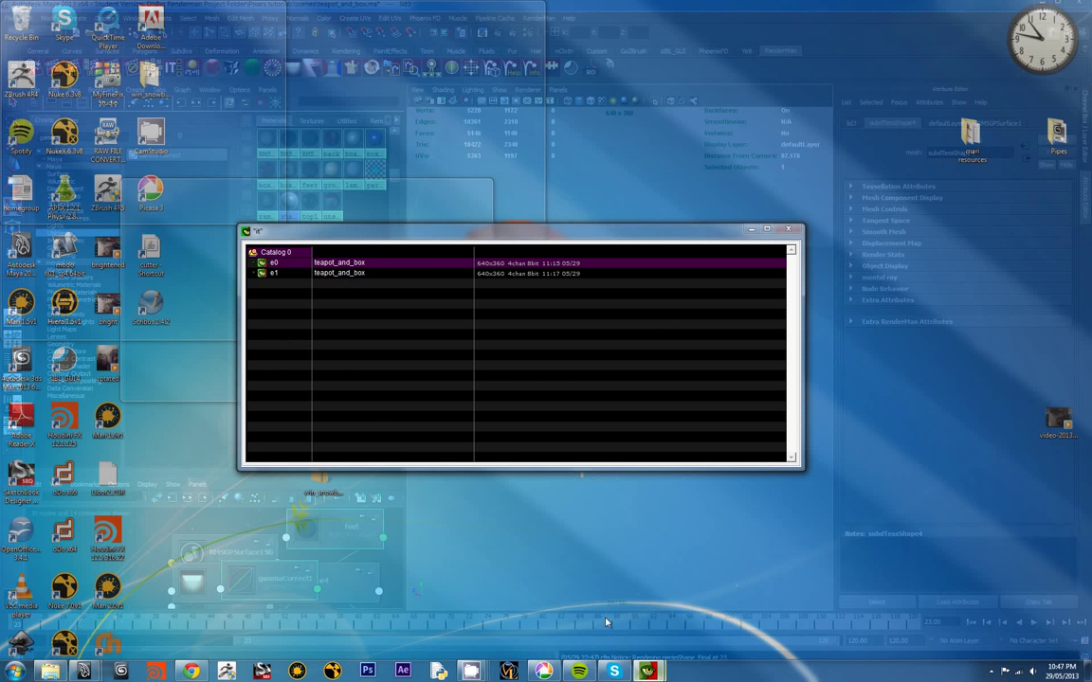
click(544, 554)
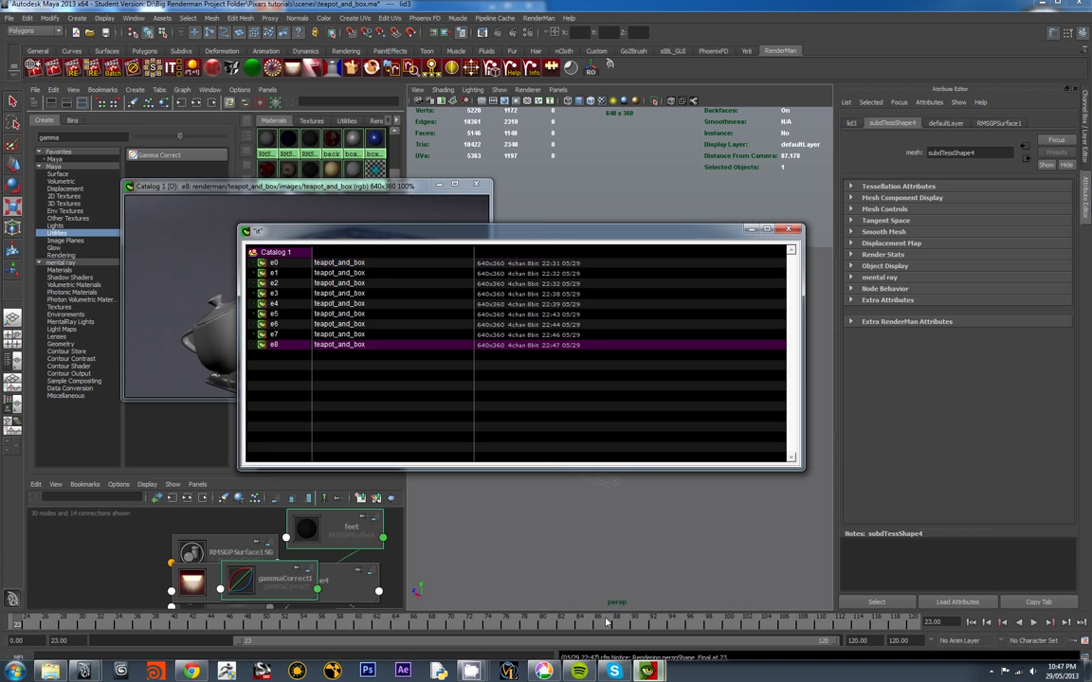
drag(476, 236, 775, 180)
Step: Step through the catalog renders from e0 to e8 to compare the box shading, lid rim color and teapot smoothness
click(652, 207)
click(648, 216)
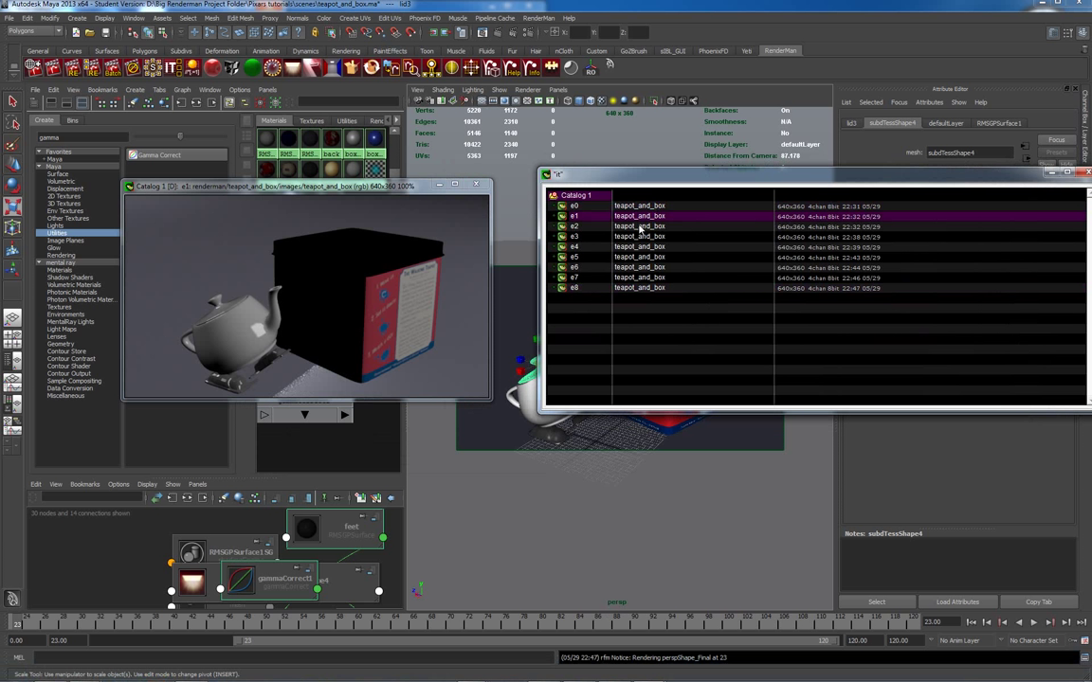
click(640, 226)
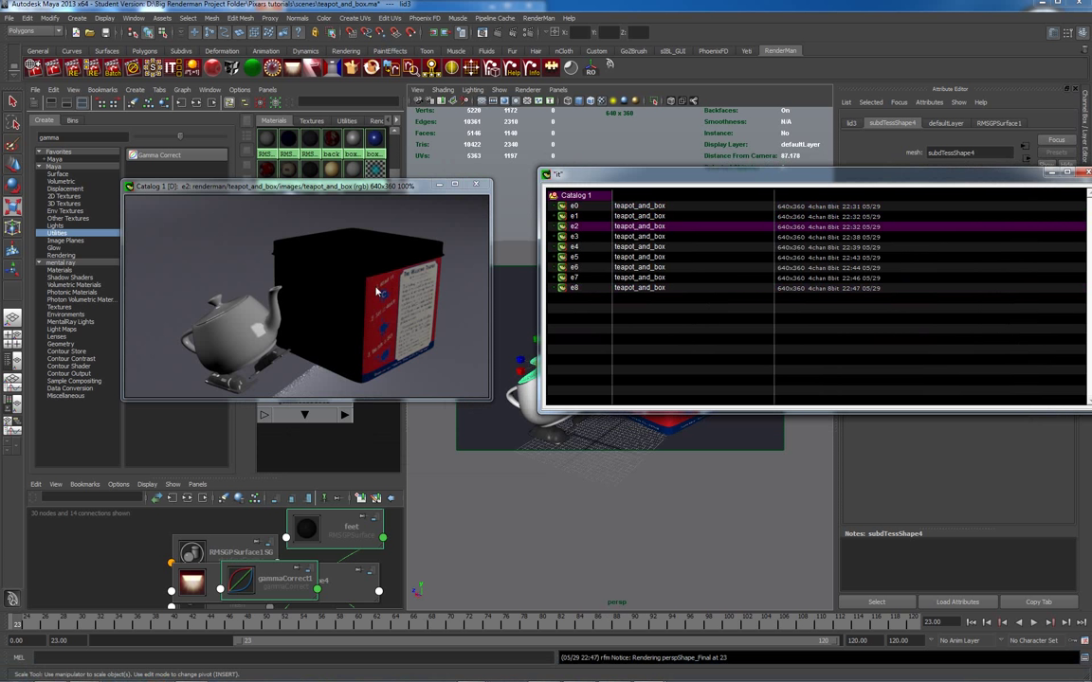
click(639, 237)
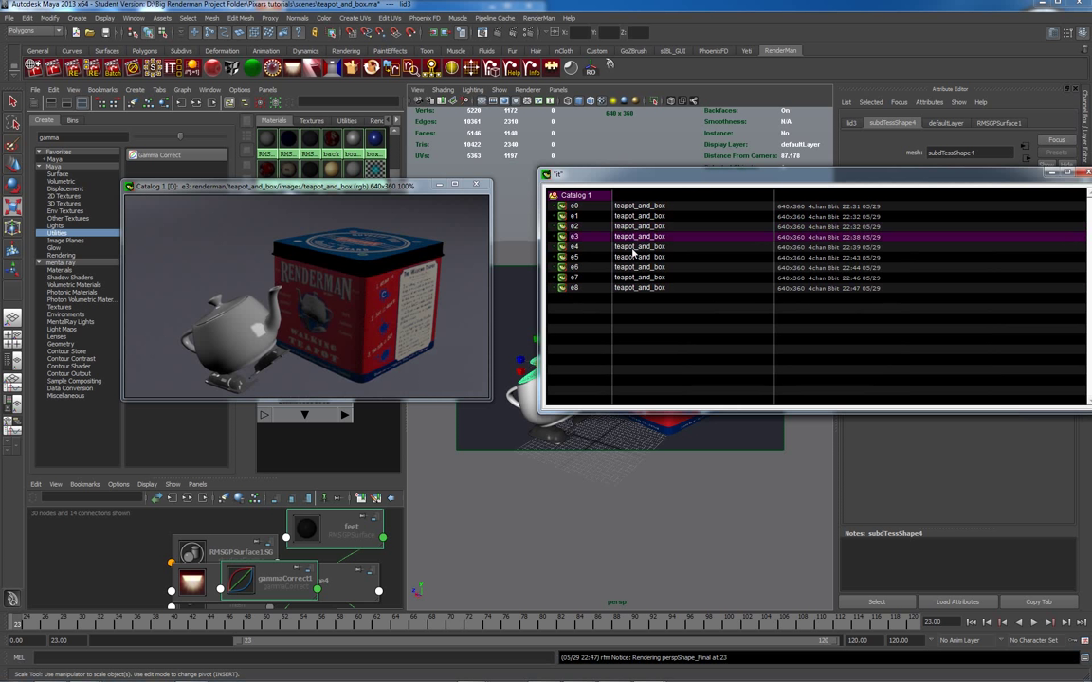
click(633, 248)
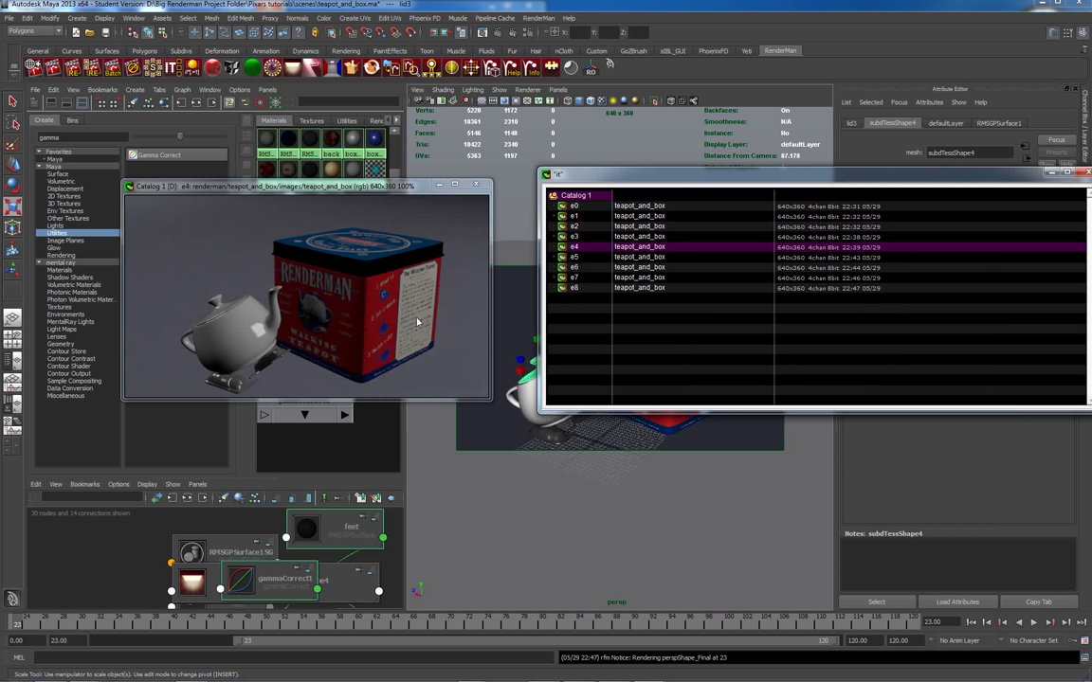
click(640, 258)
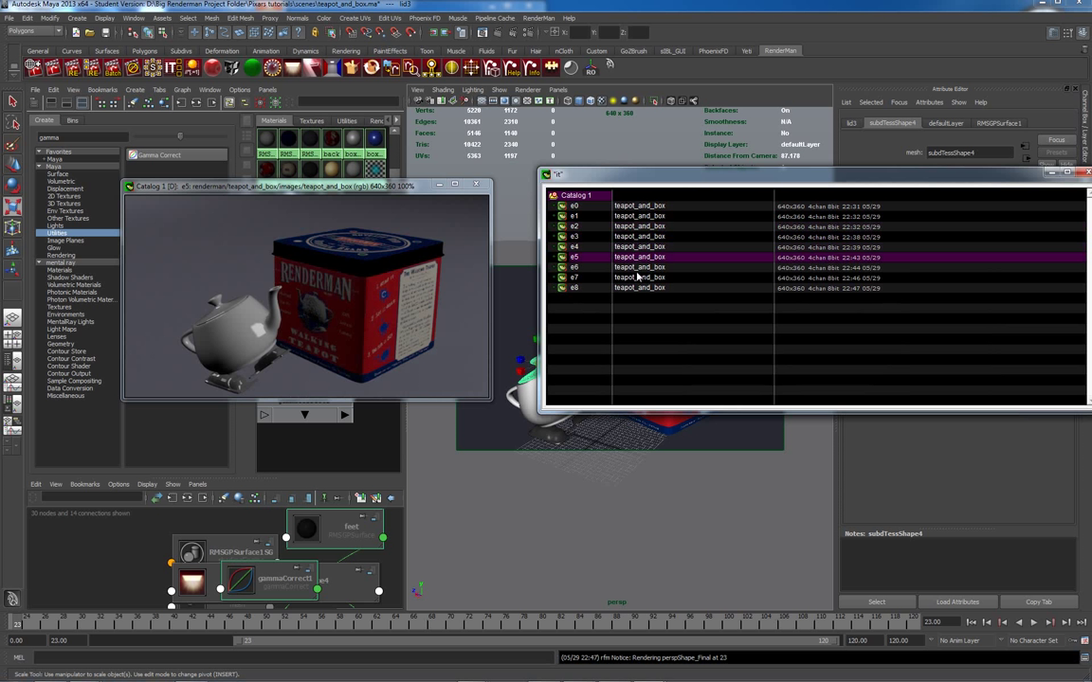
click(634, 267)
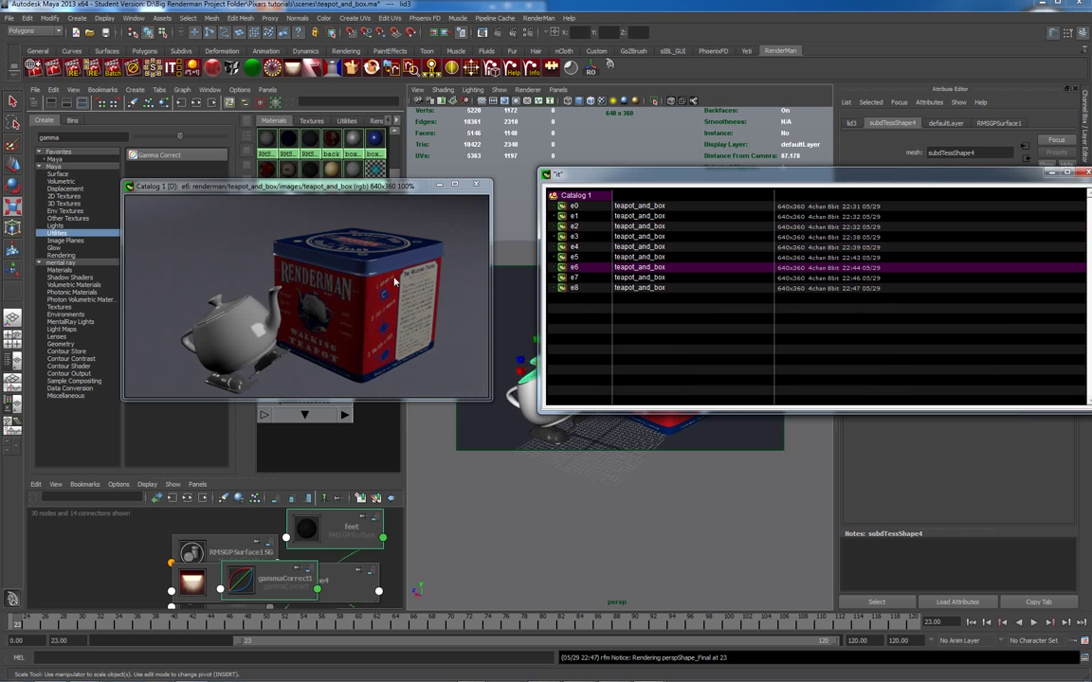
click(639, 276)
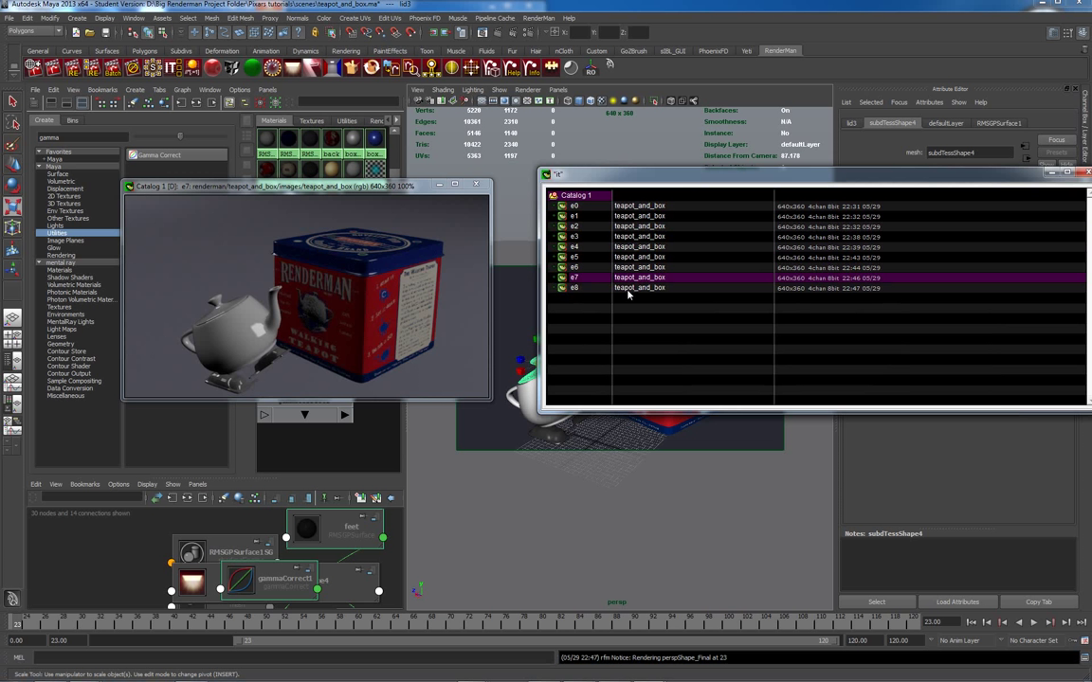
click(628, 288)
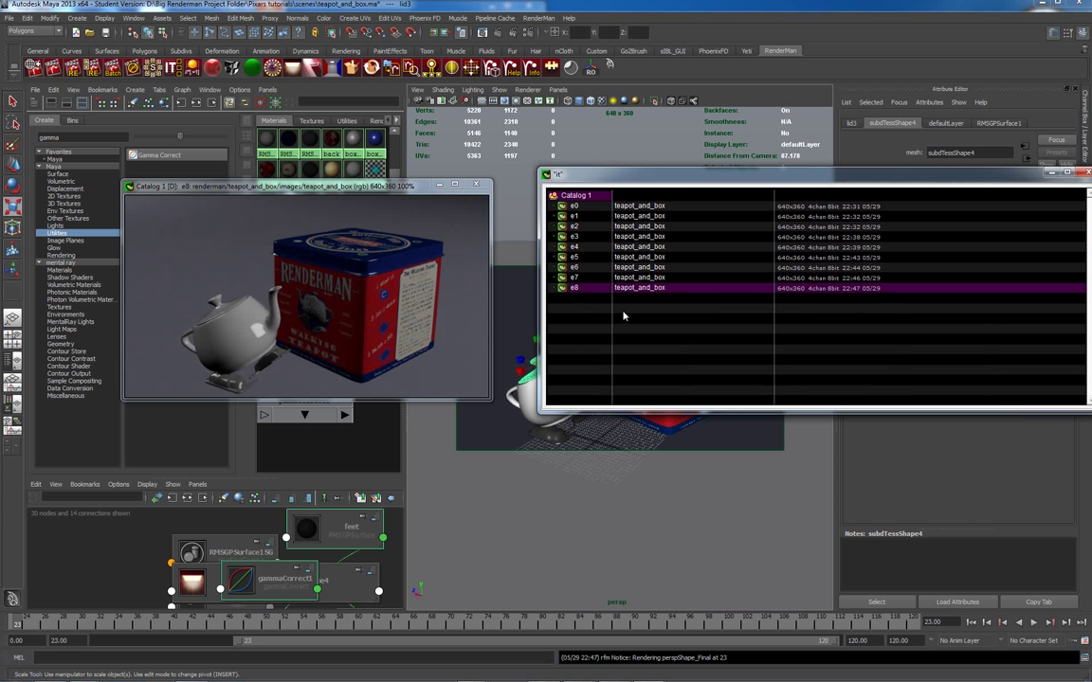